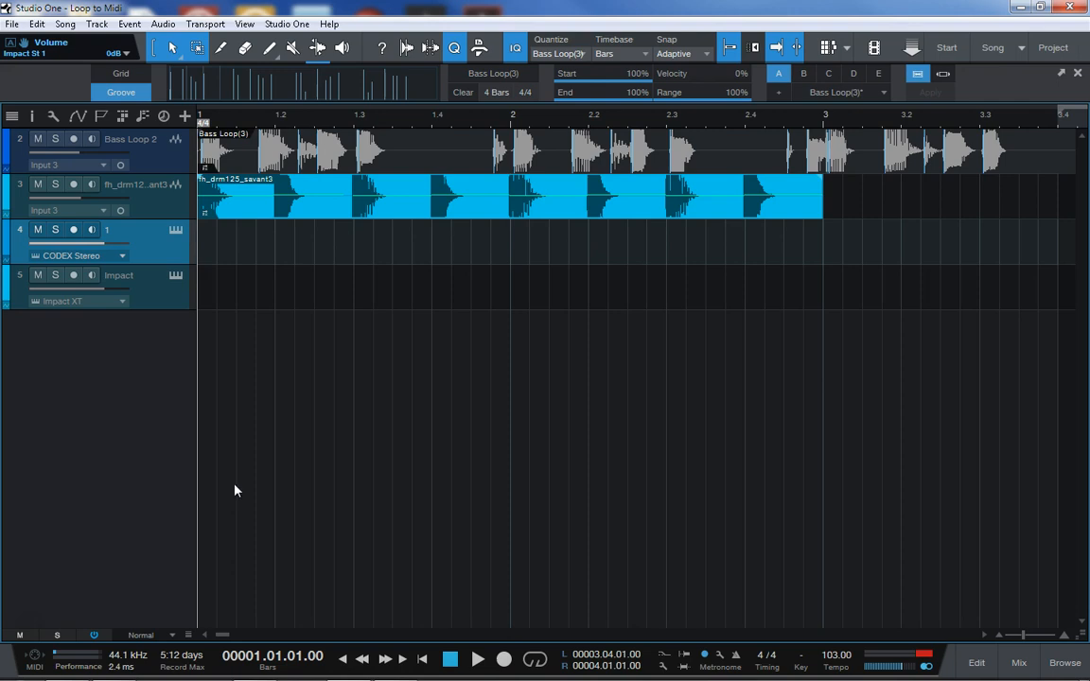
Solo the Bass Loop 2 track and play it from the start to hear the bass loop alone
click(147, 143)
click(54, 139)
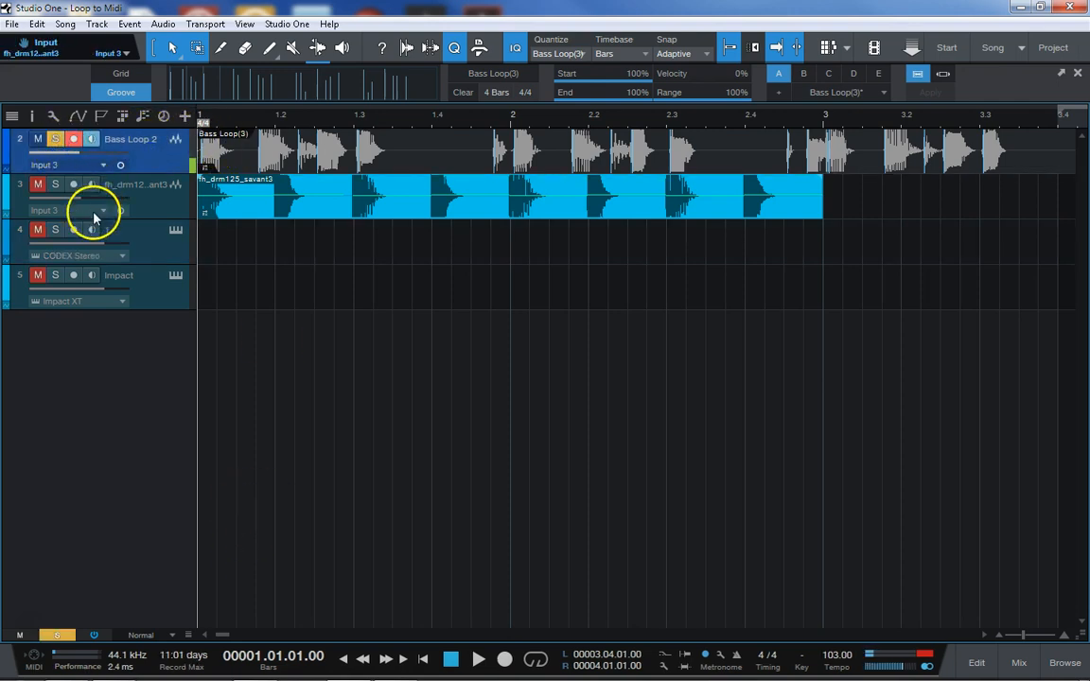
key(space)
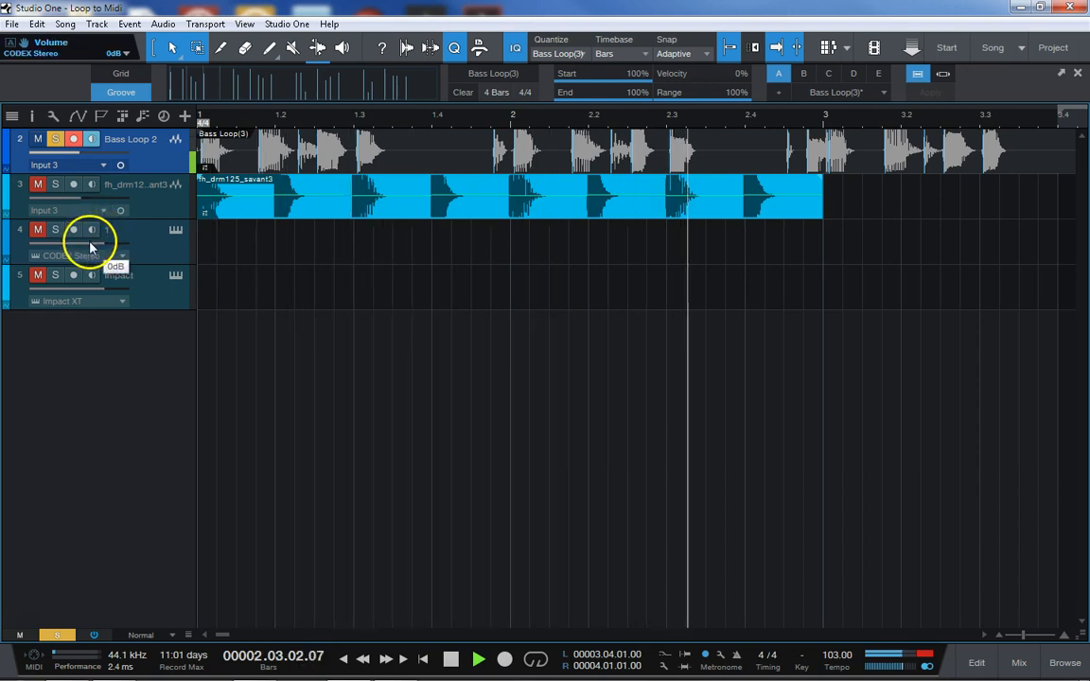
key(space)
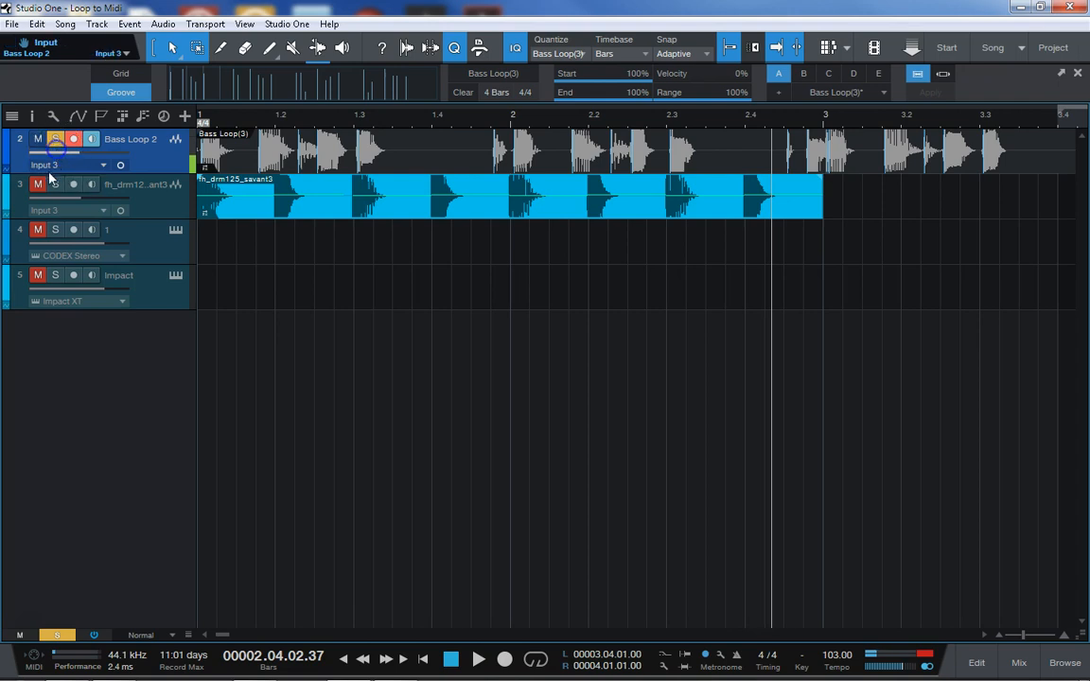
Solo the fh_drm125_savant3 drum loop track instead and play it to hear the drums alone
click(52, 188)
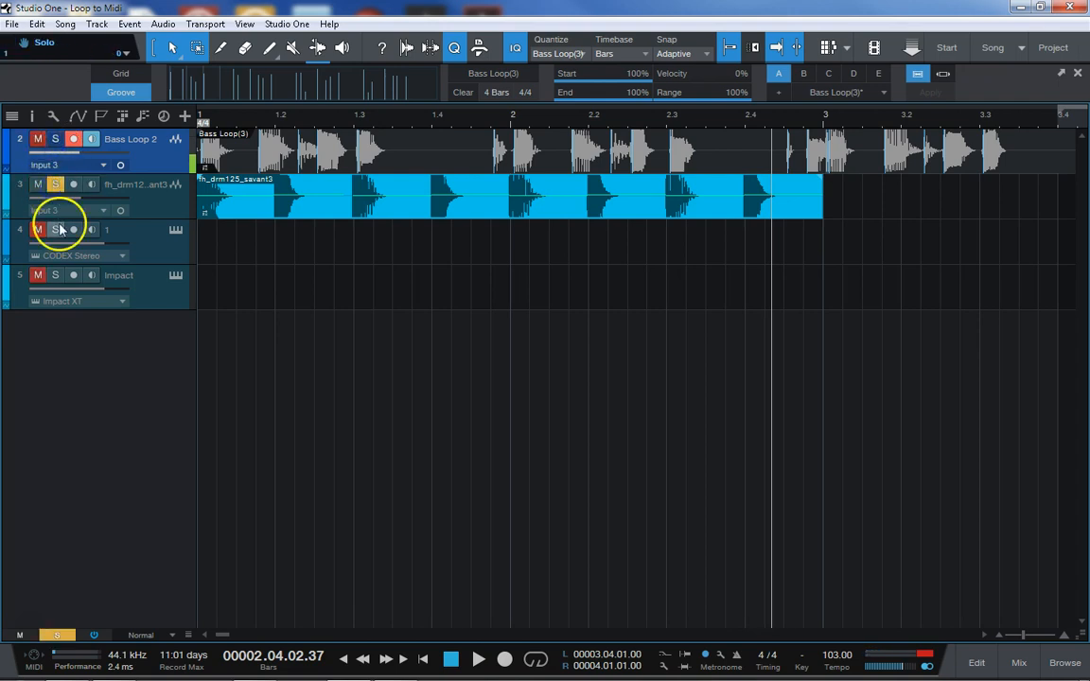
key(space)
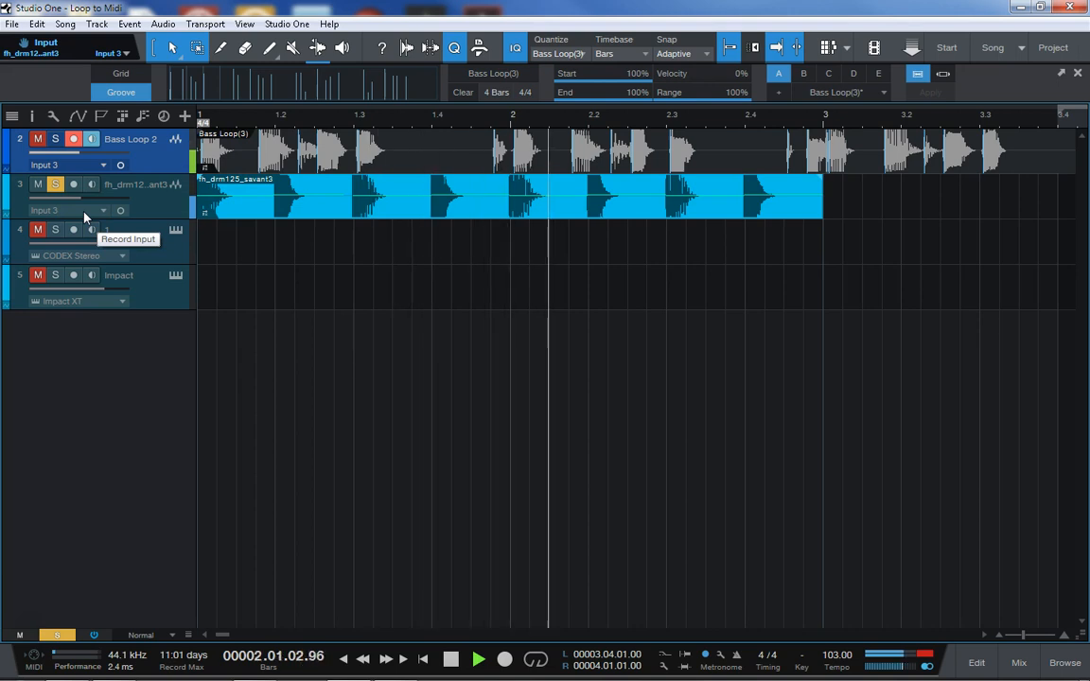
key(space)
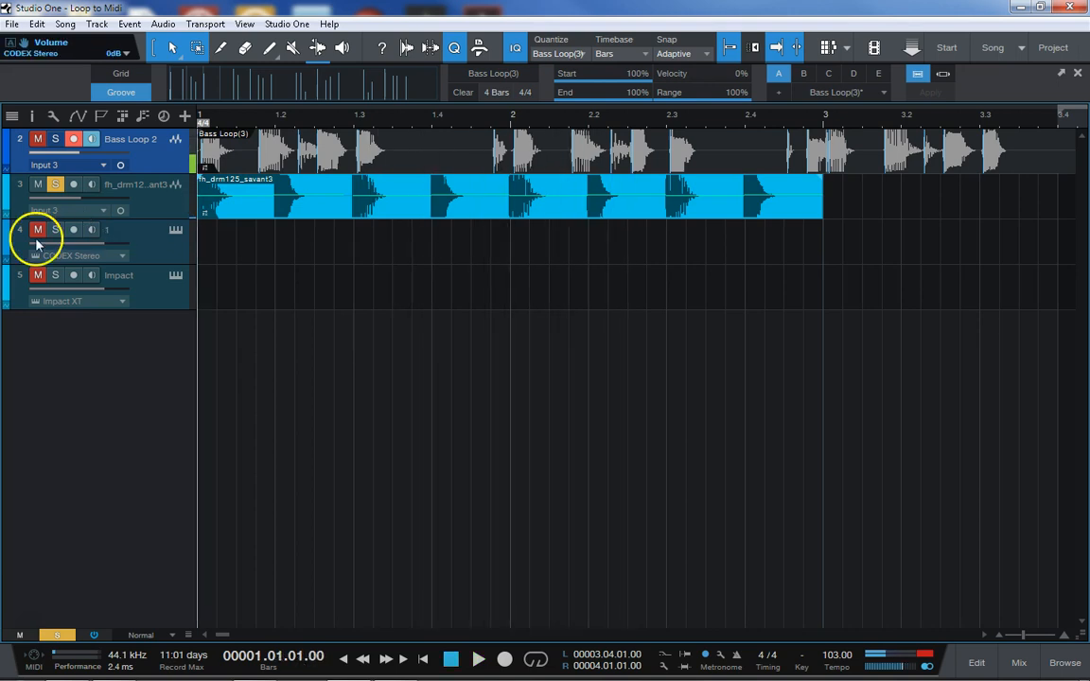
Clear the drum loop's solo, disarm Bass Loop 2, play both loops together and return playback to the song start
click(55, 183)
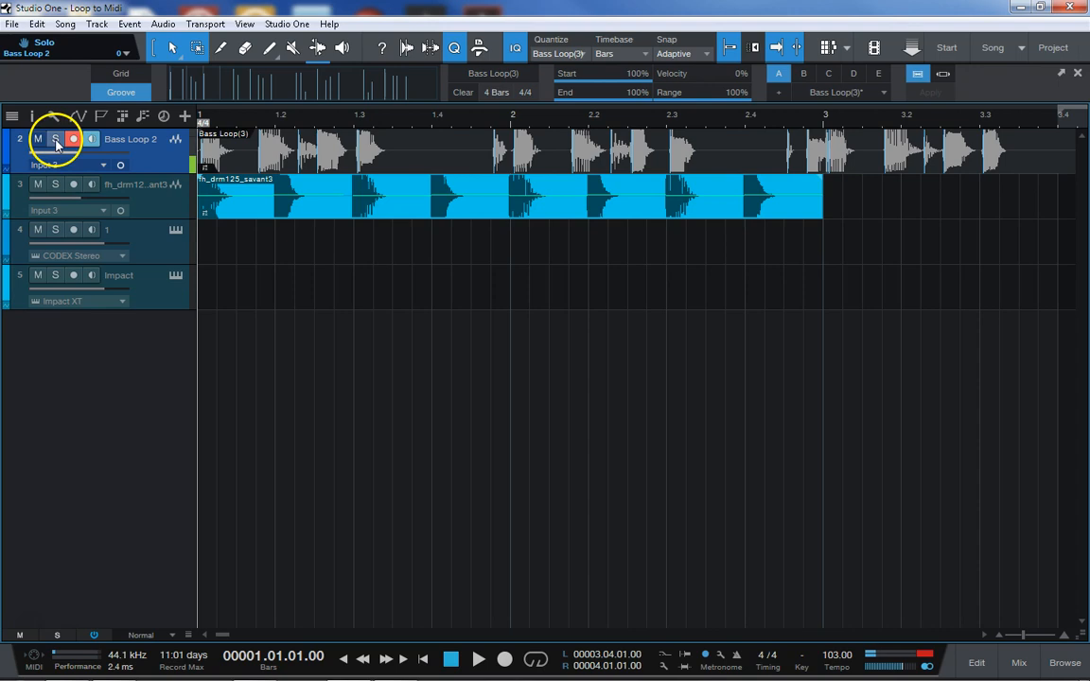
click(72, 139)
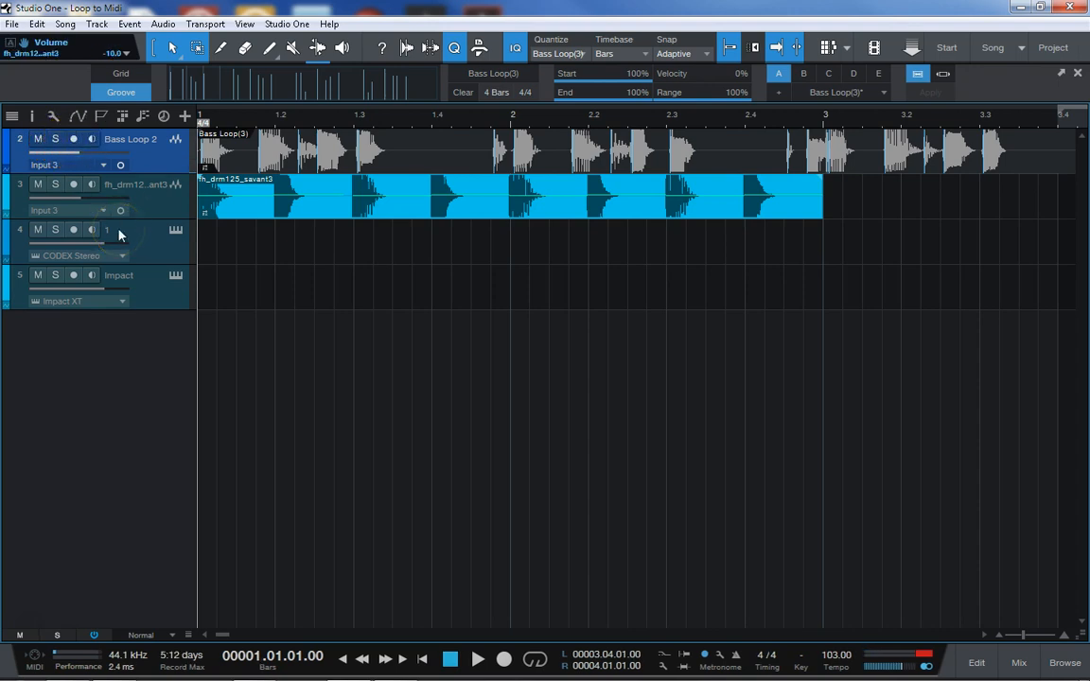
key(space)
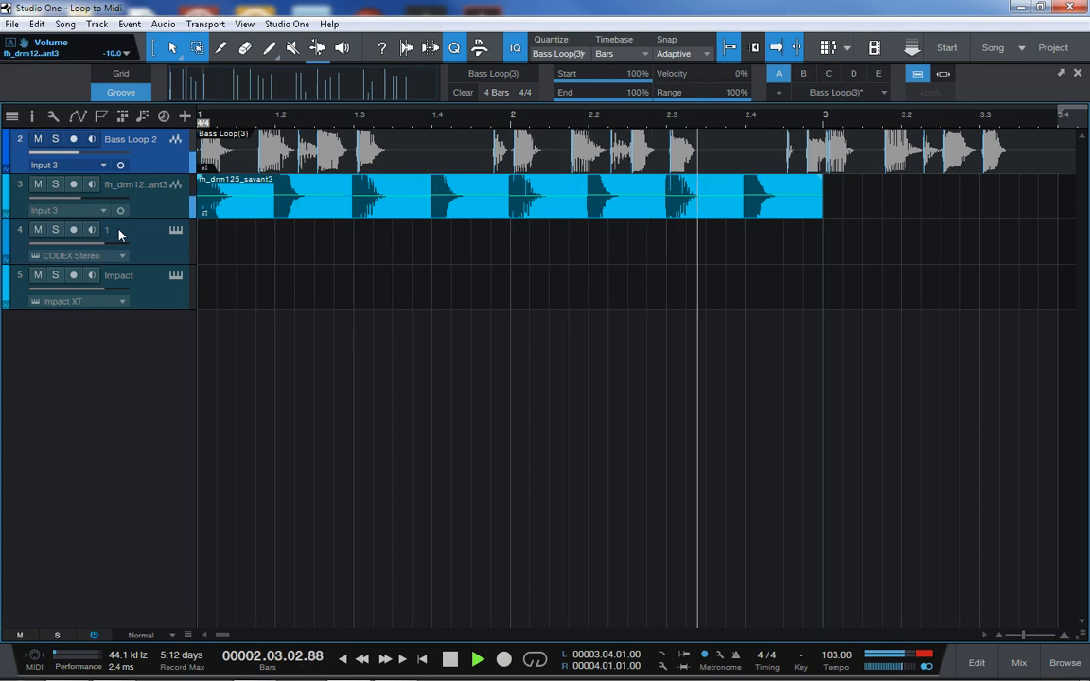
key(space)
key(Home)
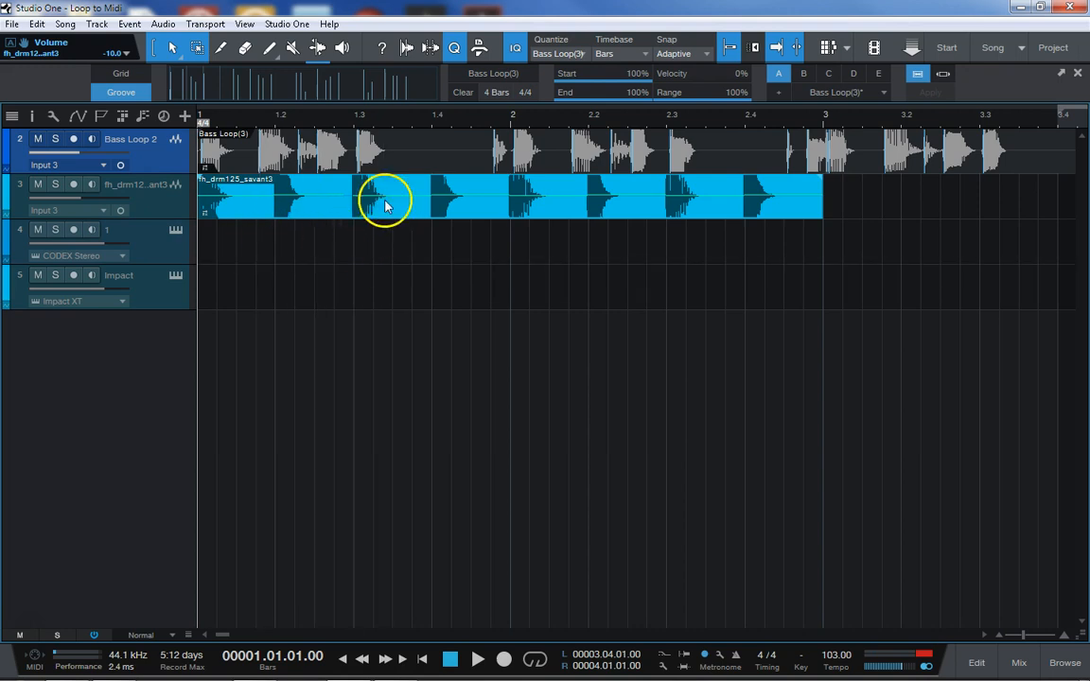
Open the Bass Loop(3) event for editing with Melodyne and check which detection algorithm is active
click(397, 162)
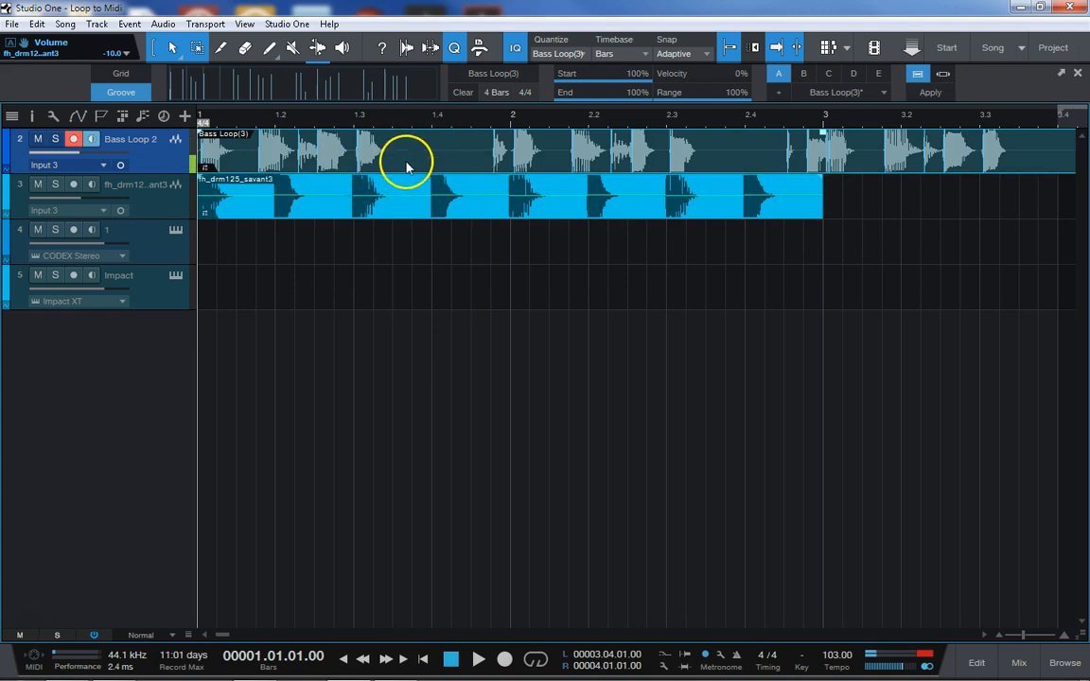
right_click(407, 167)
click(456, 338)
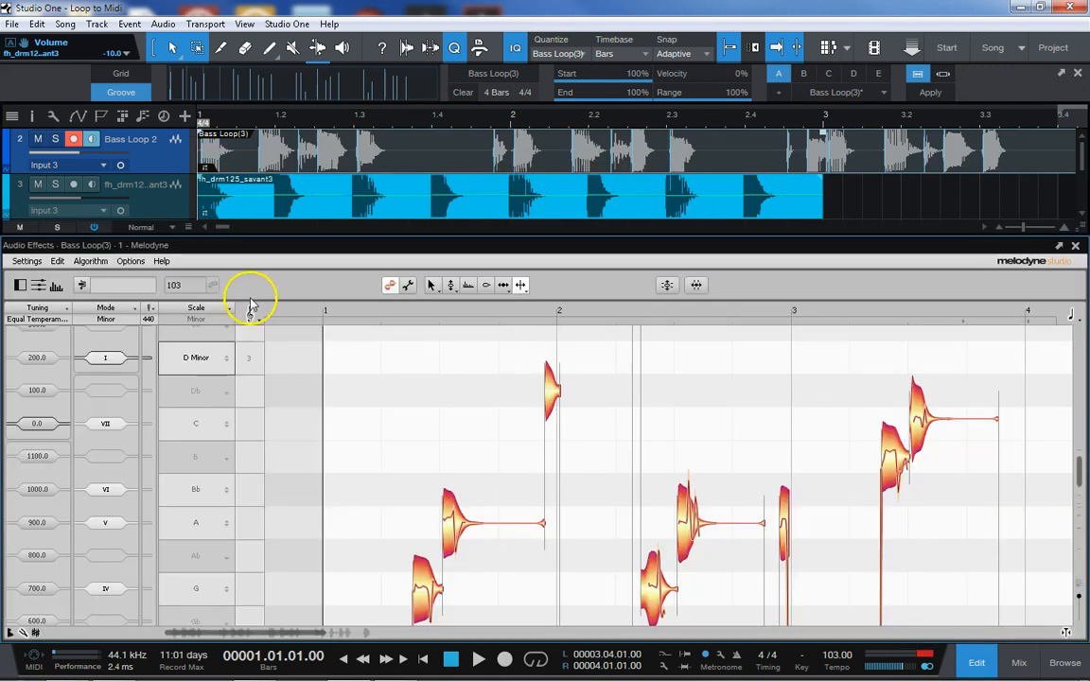
click(91, 261)
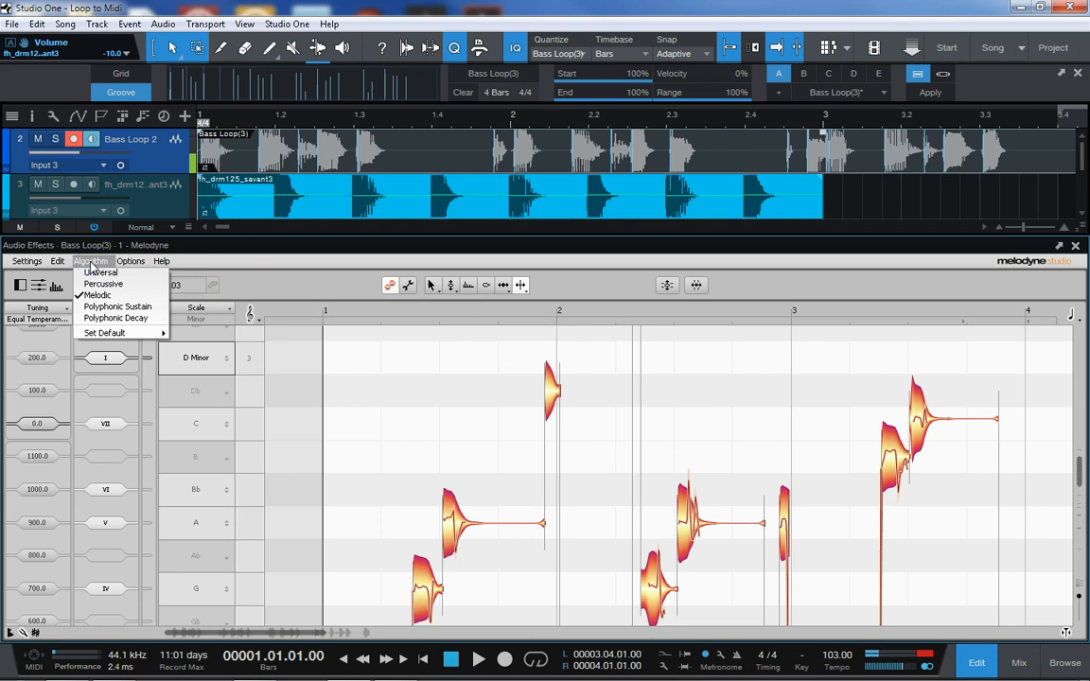
click(325, 247)
Examine the detected bass notes and their separations across the first three bars in the Melodyne editor
scroll(482, 408, down, 5)
scroll(482, 406, down, 8)
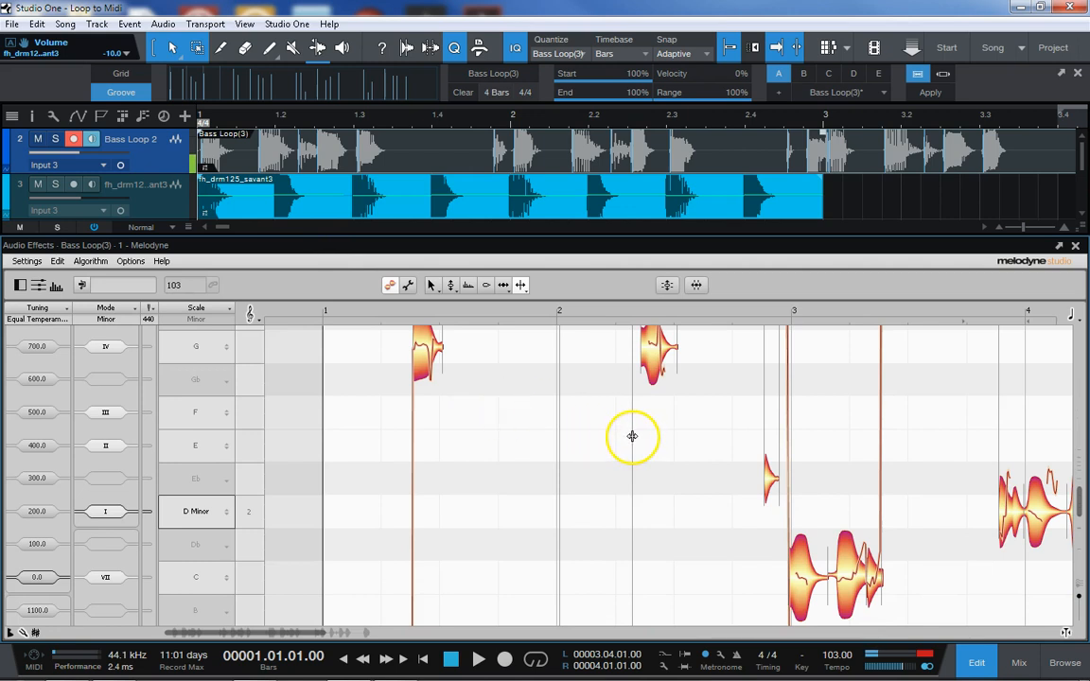
scroll(632, 437, down, 9)
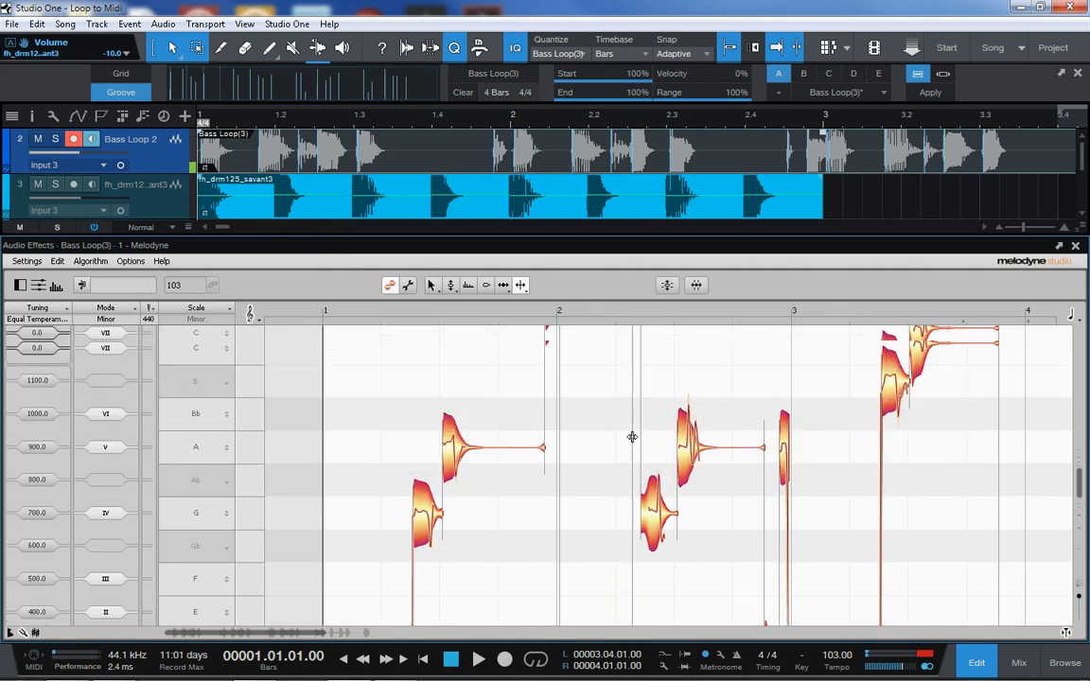
scroll(633, 436, down, 4)
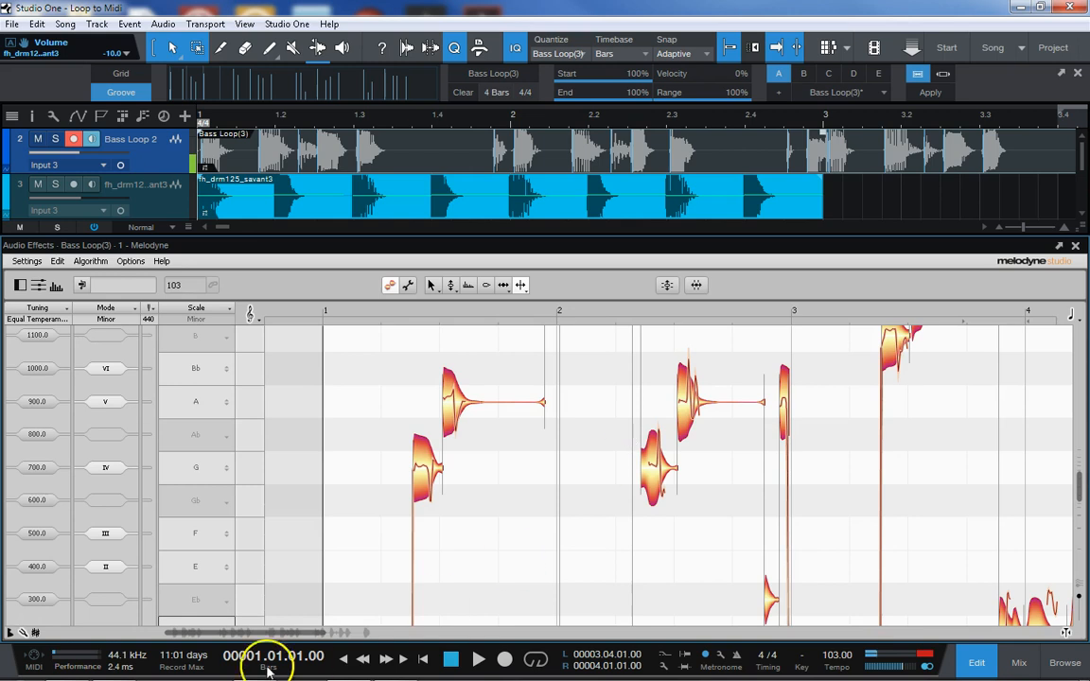
drag(258, 634, 244, 631)
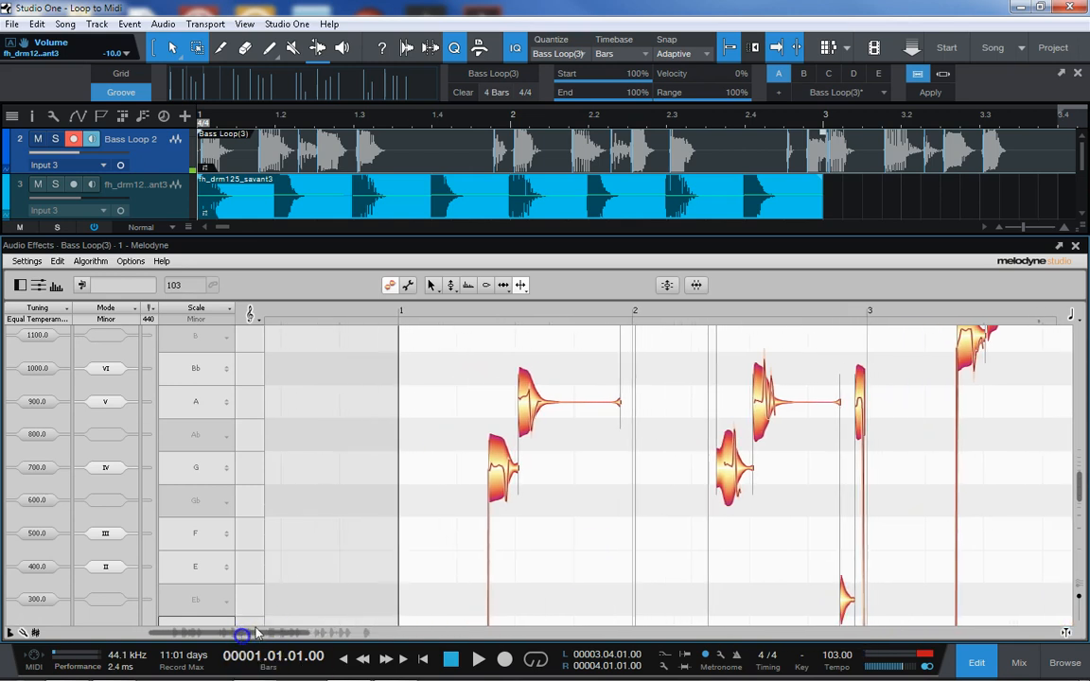
scroll(532, 563, up, 7)
scroll(535, 562, down, 3)
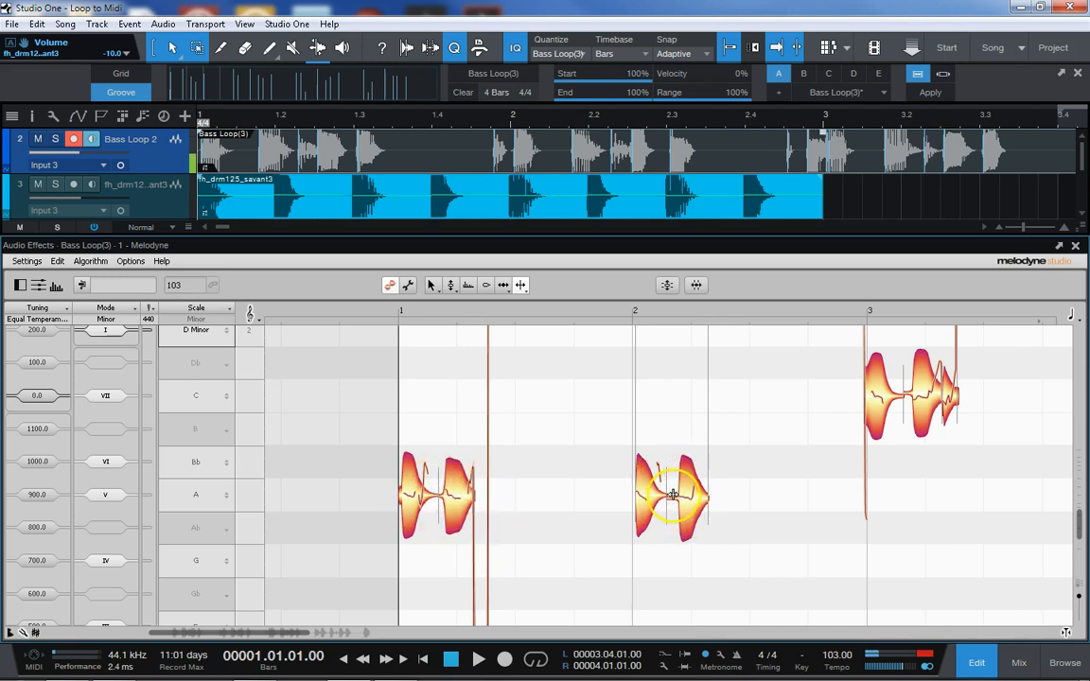
click(520, 287)
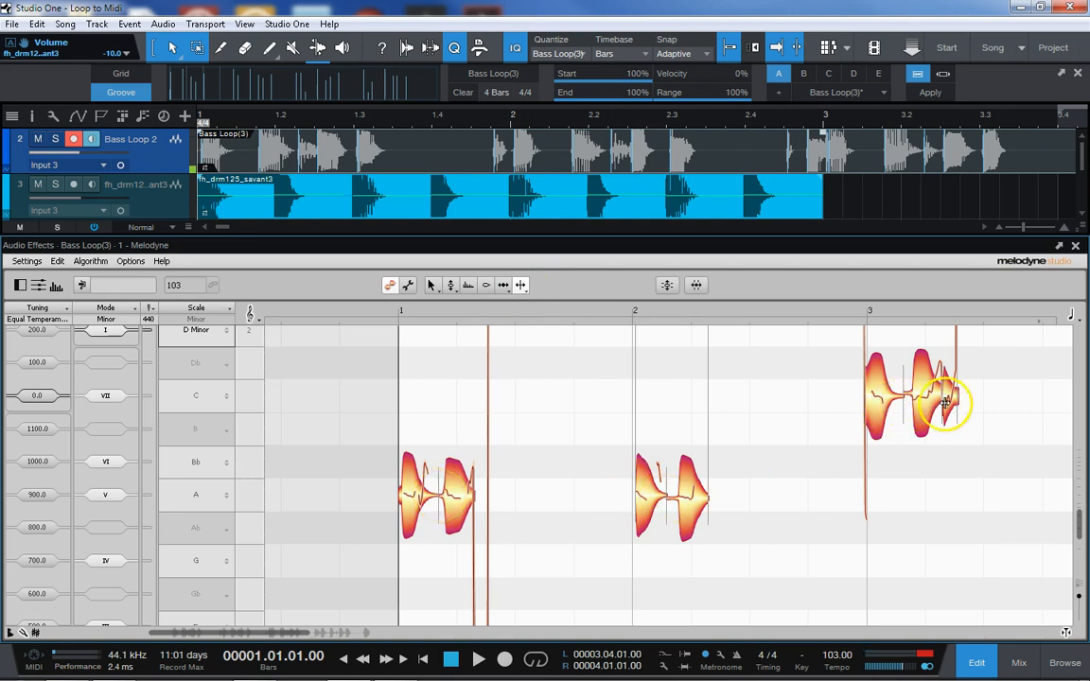
scroll(952, 400, up, 8)
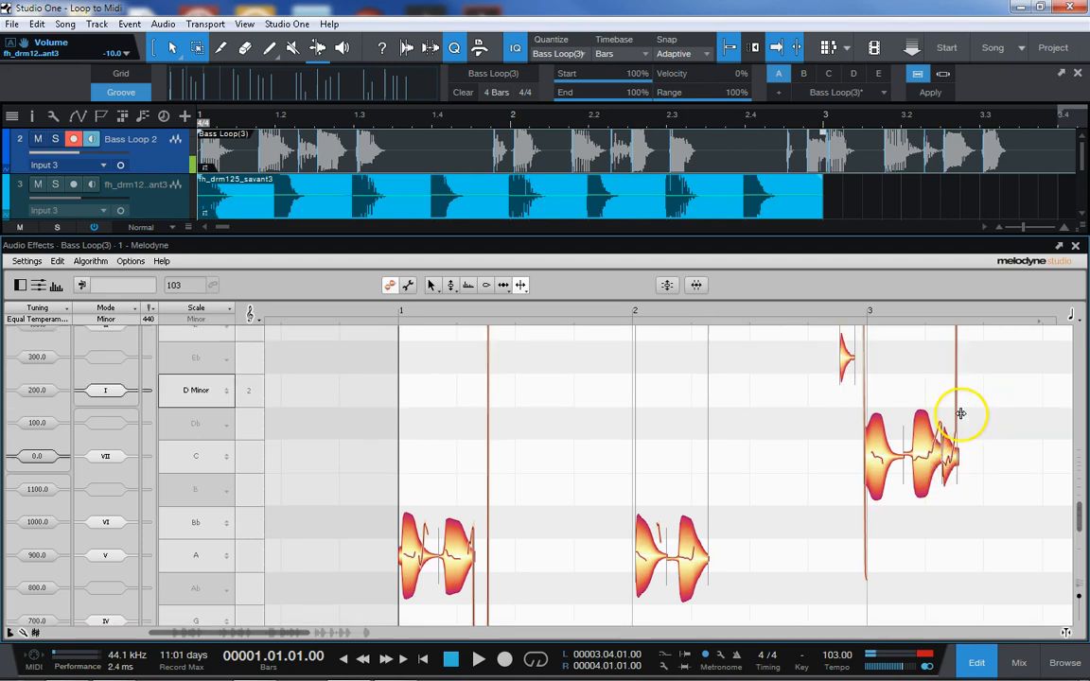
scroll(965, 414, up, 3)
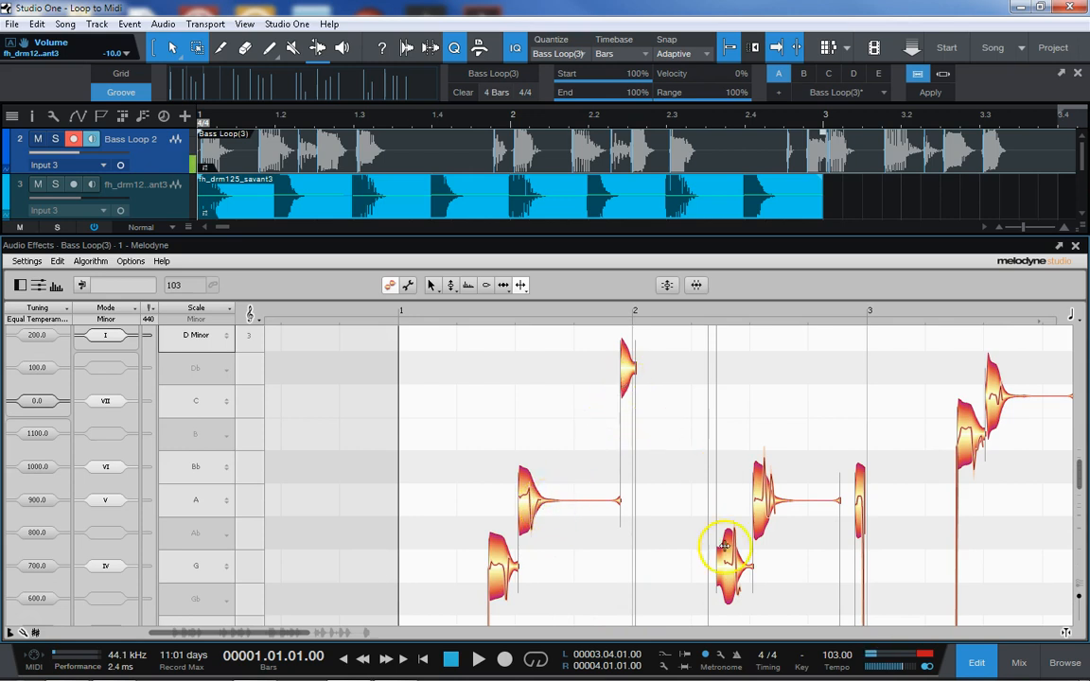
scroll(587, 535, down, 3)
scroll(578, 540, down, 6)
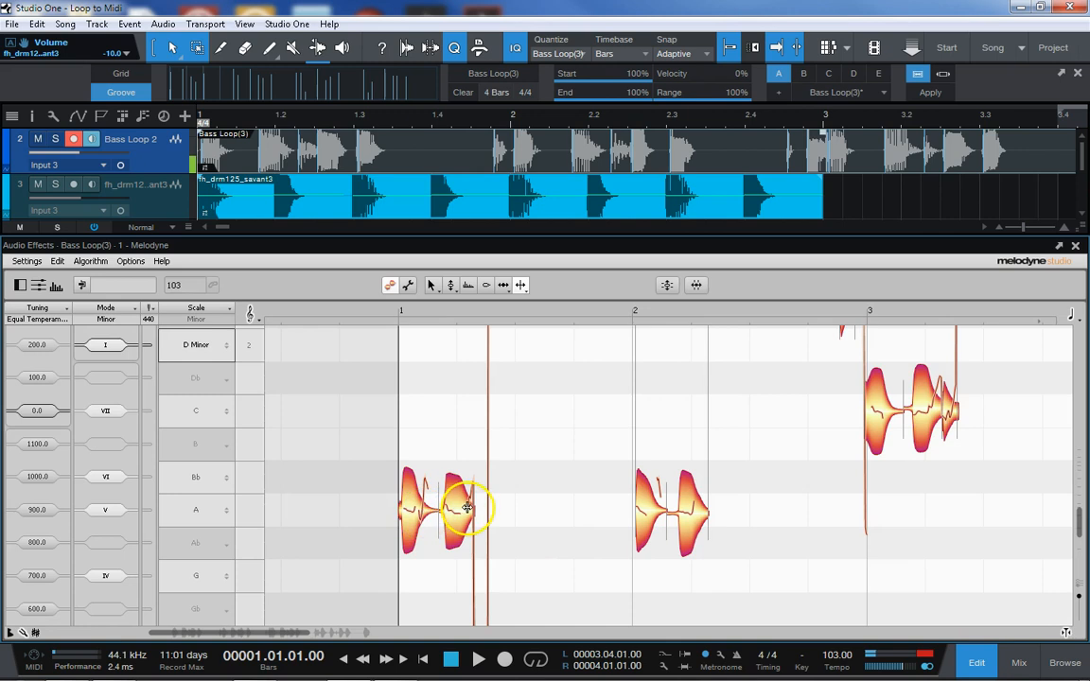
drag(467, 508, 432, 522)
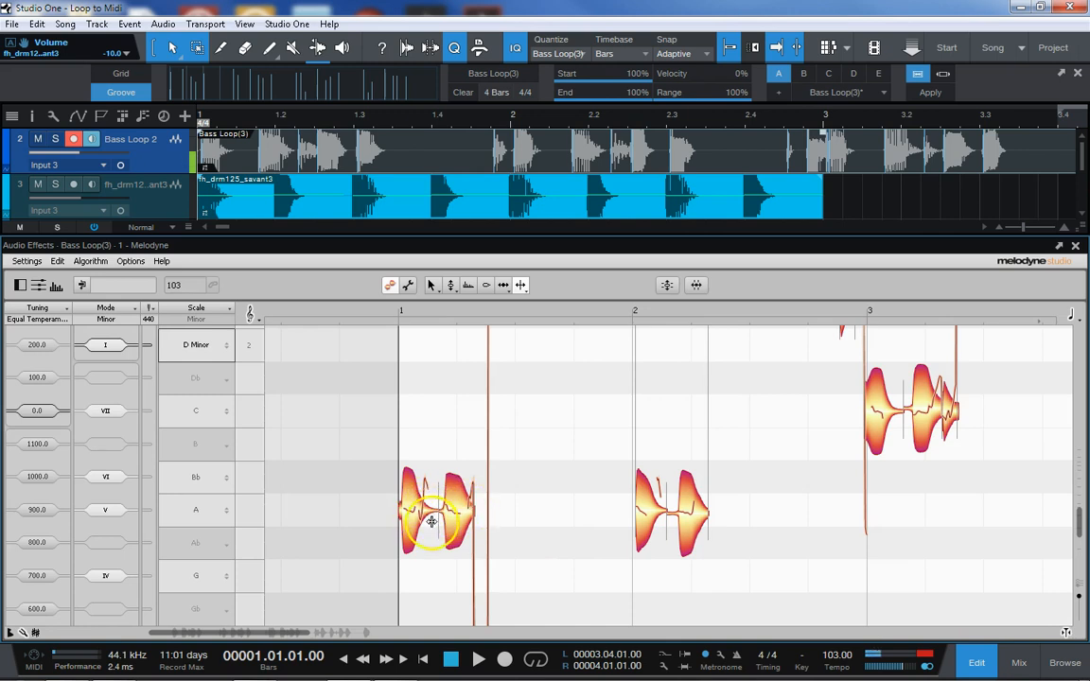
scroll(492, 508, up, 2)
scroll(511, 513, down, 2)
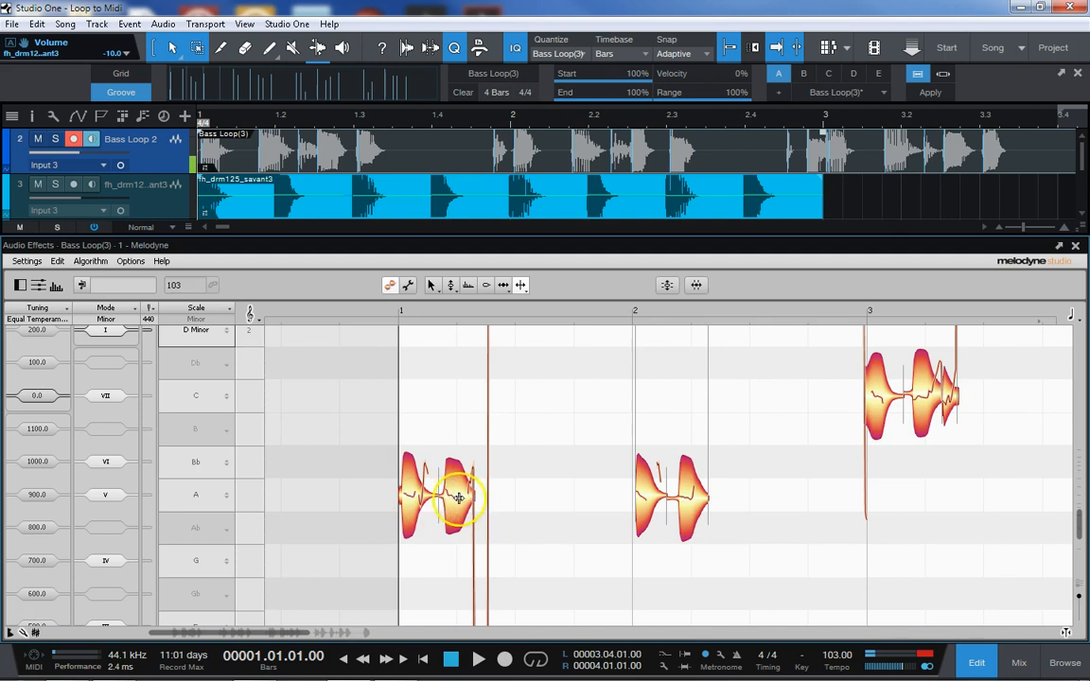
Examine the detected notes over the full pitch range, from the lowest to the highest, through to bar 5
scroll(519, 492, up, 9)
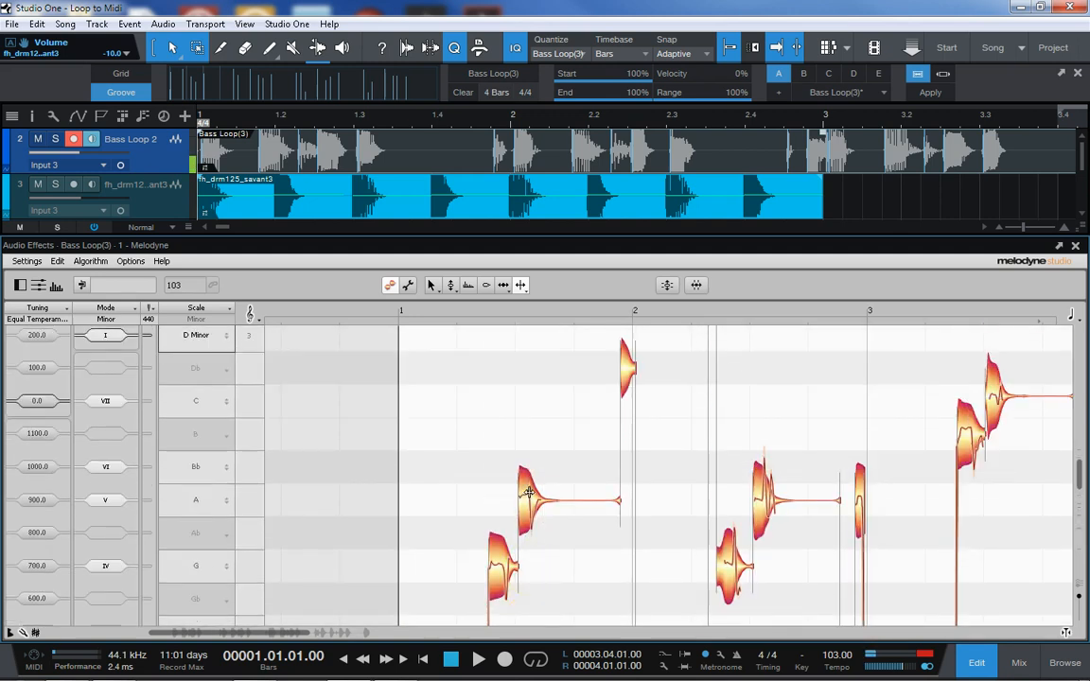
scroll(528, 492, up, 5)
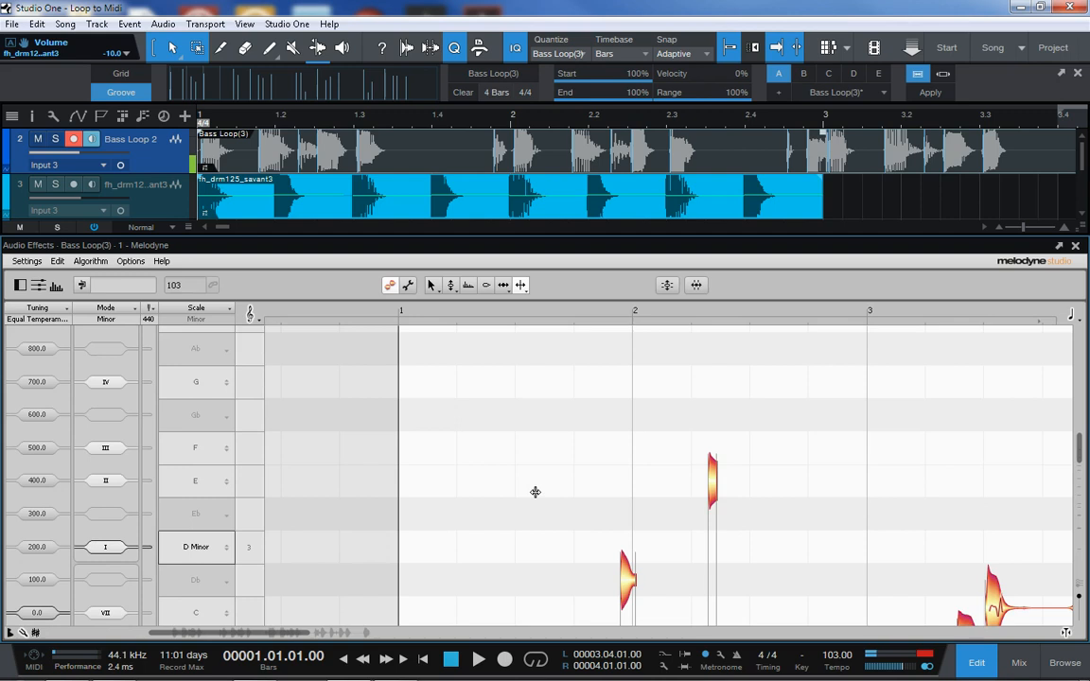
scroll(535, 492, up, 3)
scroll(536, 491, down, 8)
scroll(538, 491, down, 14)
scroll(648, 476, down, 1)
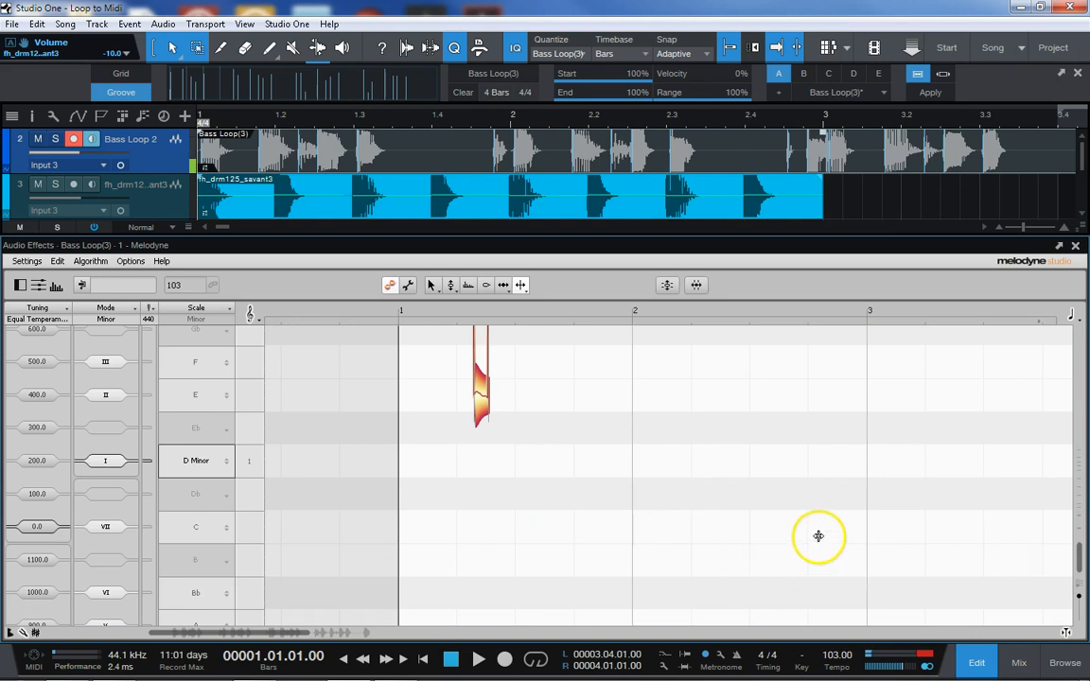
scroll(965, 511, up, 15)
scroll(965, 514, up, 10)
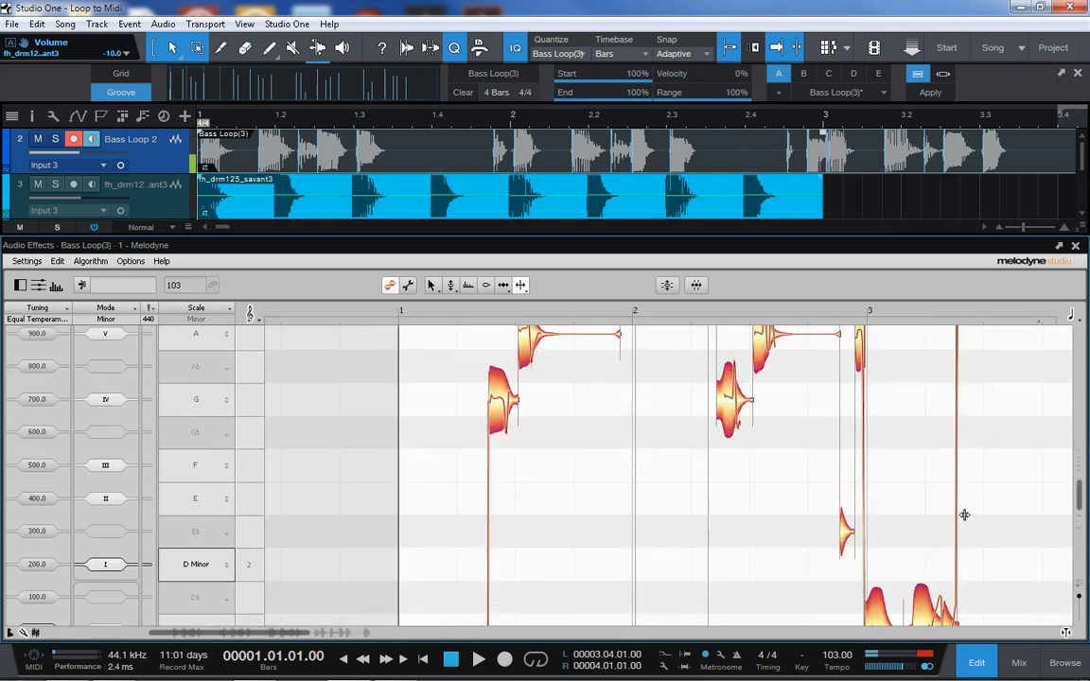
scroll(967, 508, up, 5)
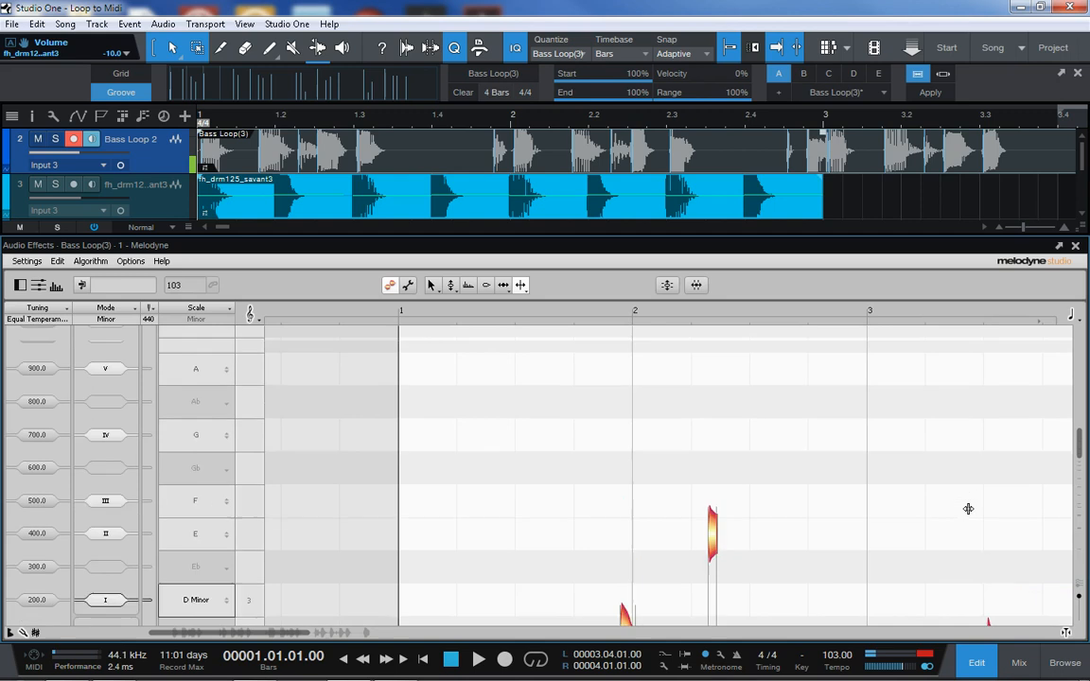
scroll(965, 510, down, 6)
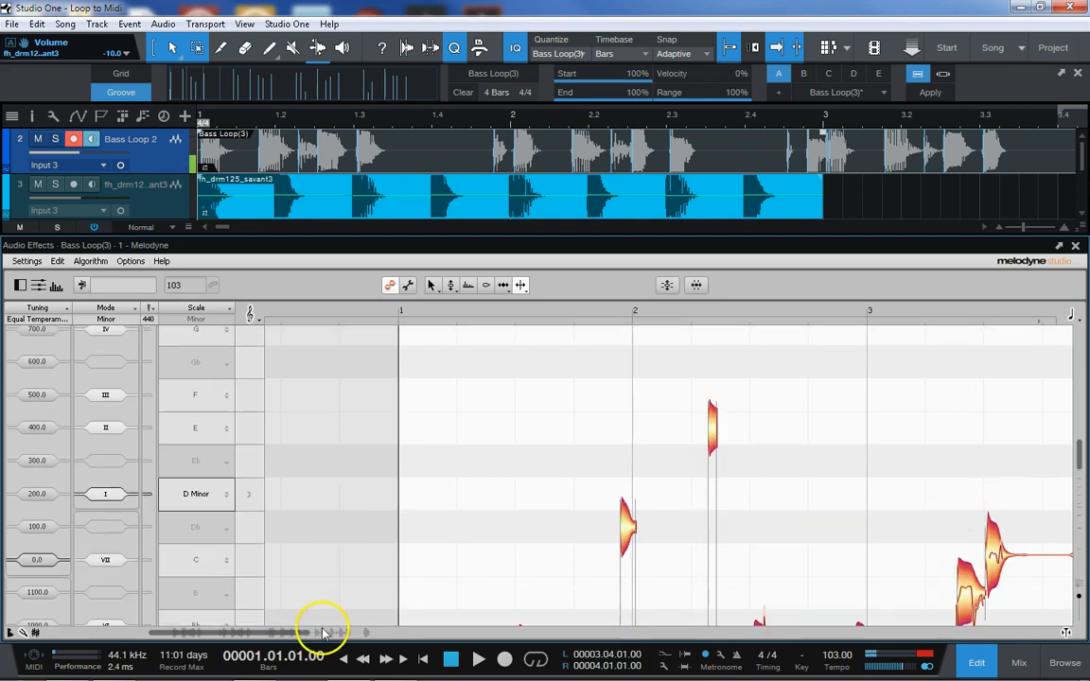
drag(301, 633, 392, 644)
scroll(566, 499, down, 8)
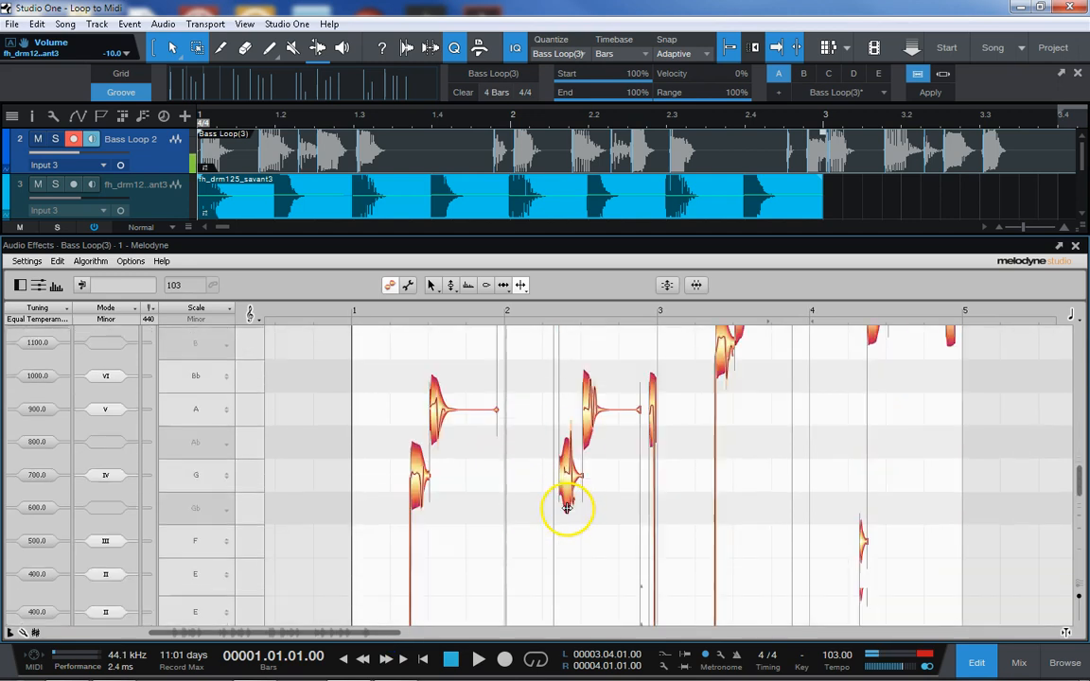
scroll(563, 504, down, 10)
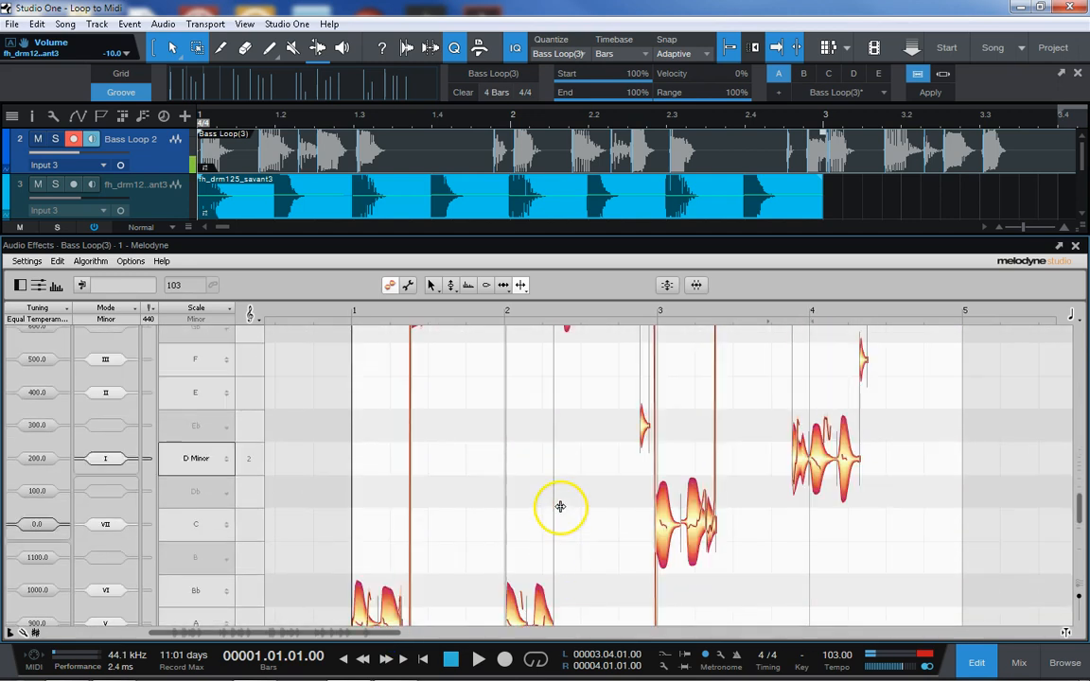
scroll(562, 505, up, 2)
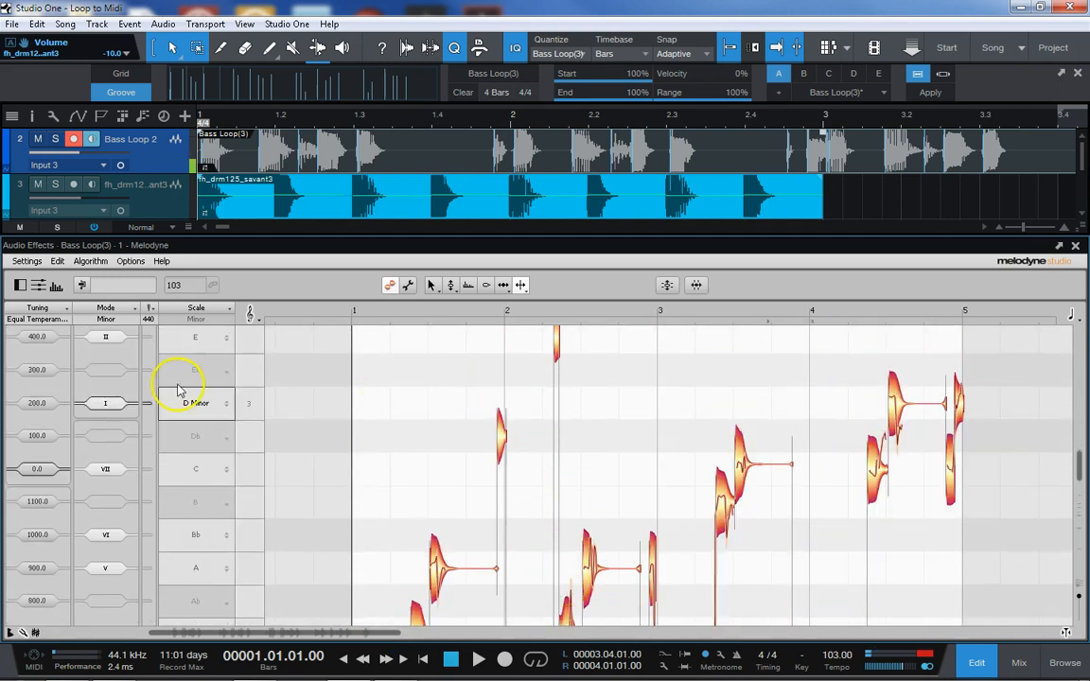
Locate Melodyne's Save as MIDI option without using it, and close the Melodyne editor
click(33, 262)
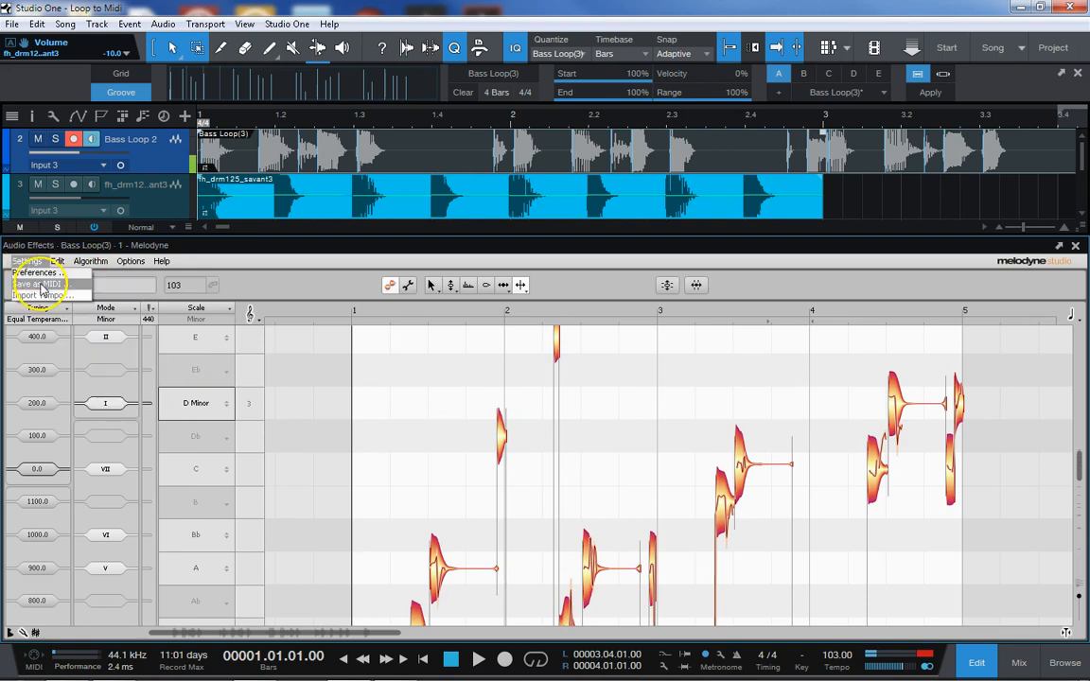
click(1075, 251)
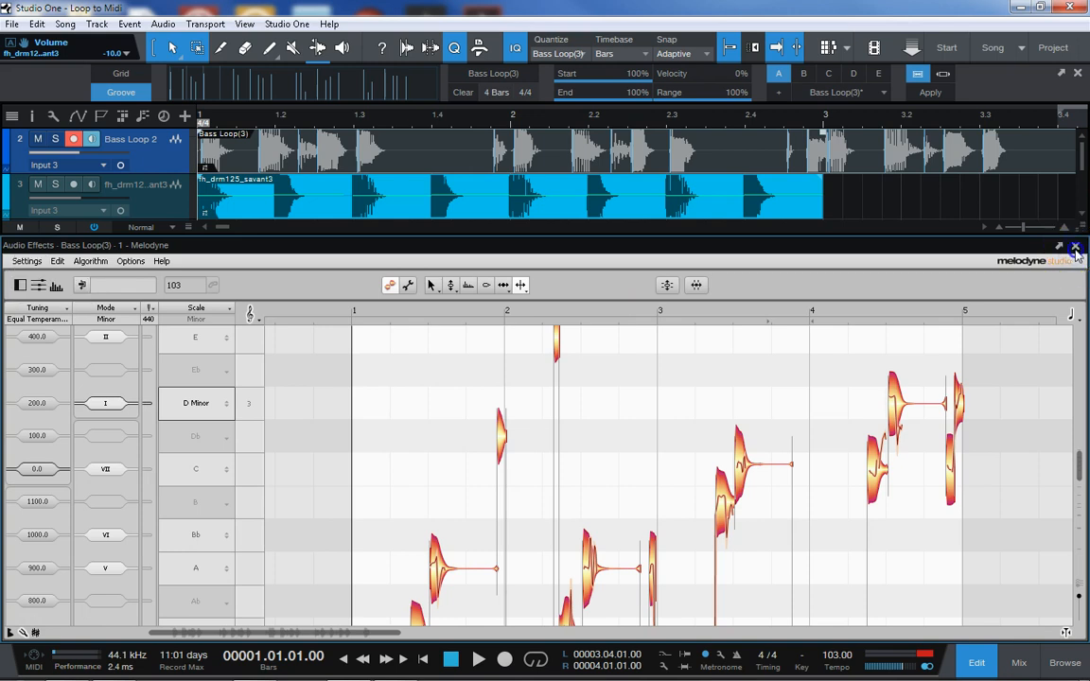
Close the bass loop's Melodyne editor, open the fh_drm125_savant3 drum event with Melodyne and check its detection algorithm
click(1075, 248)
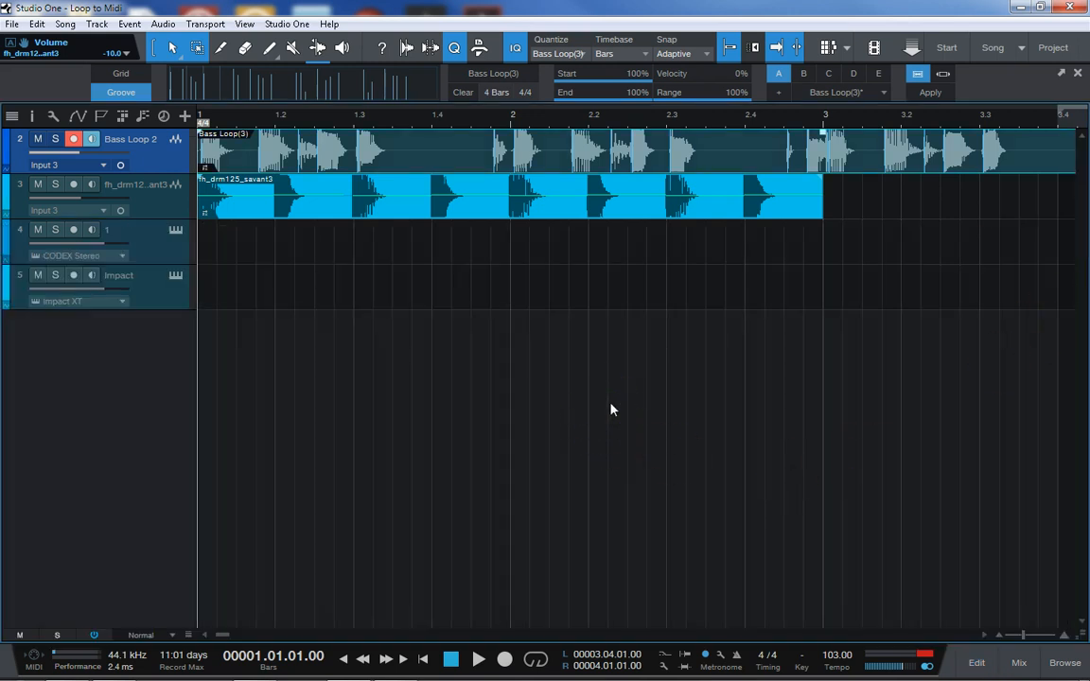
click(272, 211)
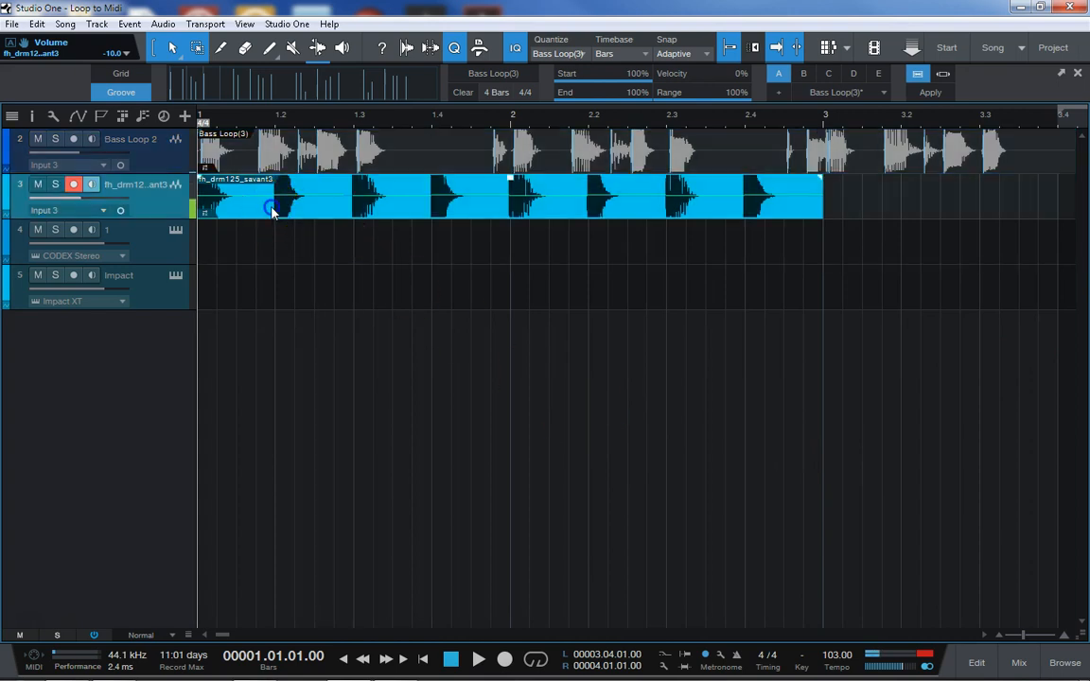
right_click(271, 211)
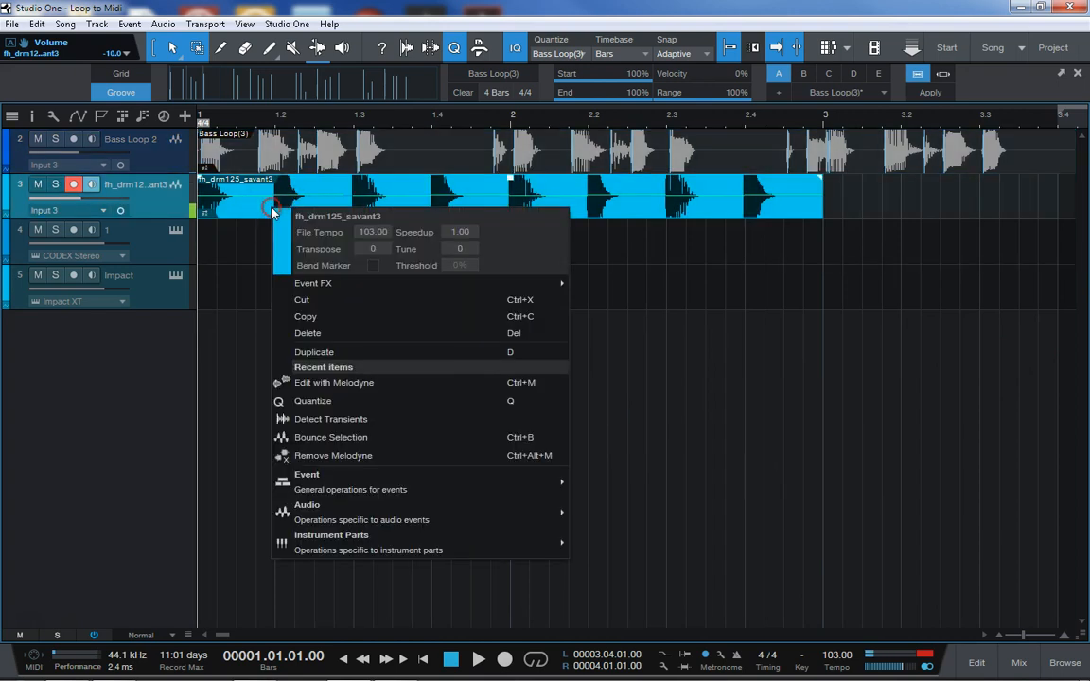
click(358, 384)
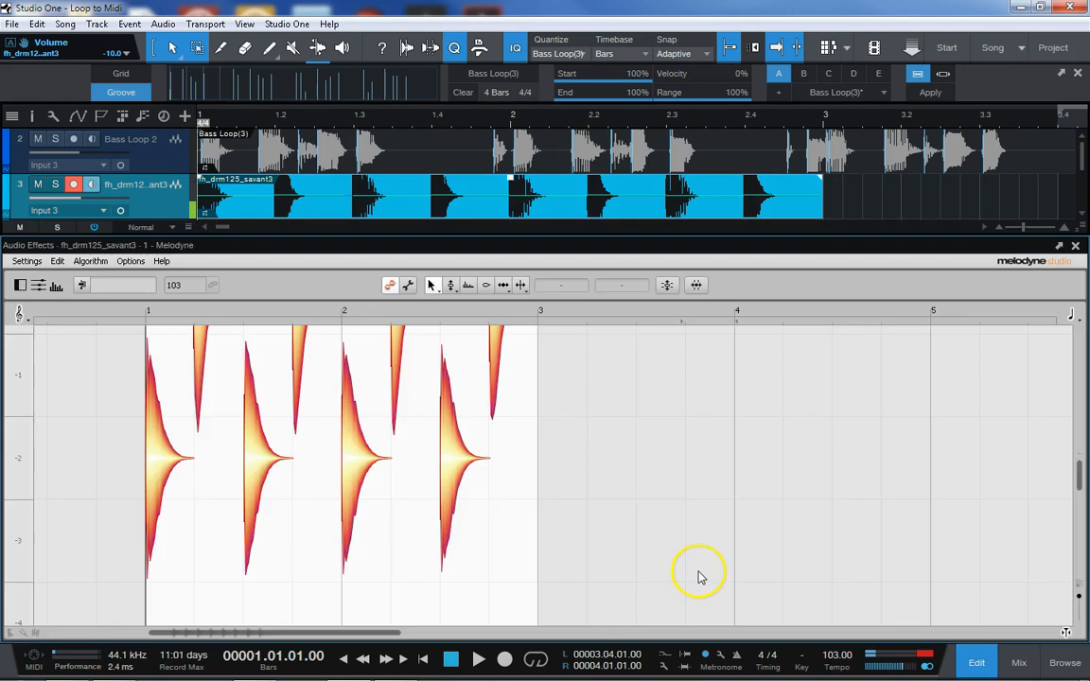
click(90, 261)
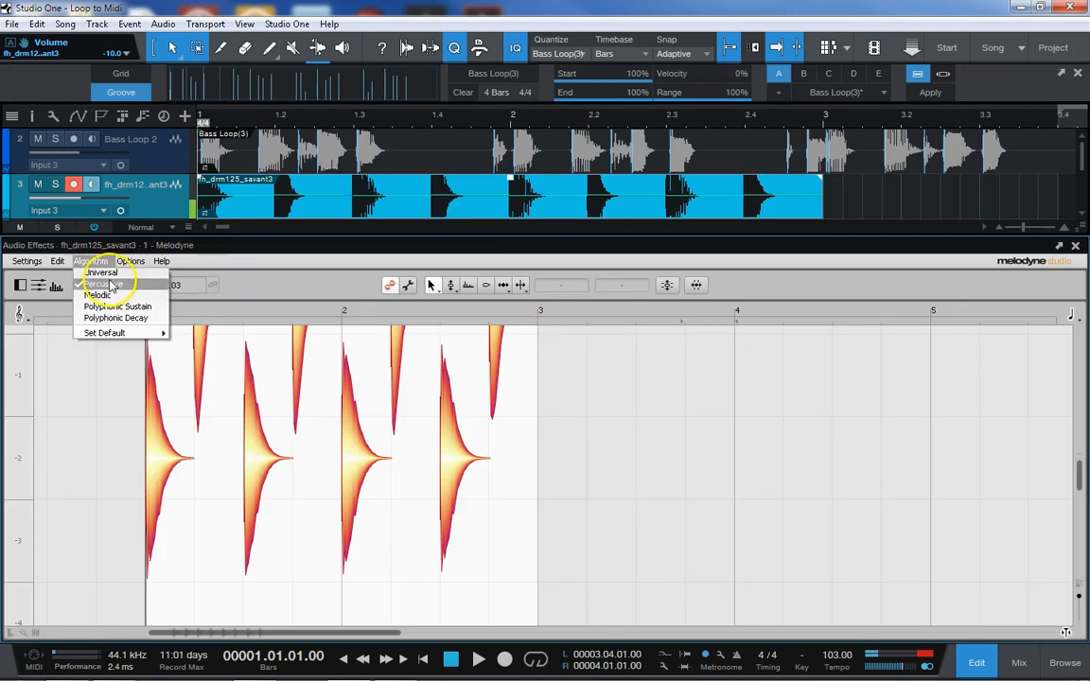
click(511, 261)
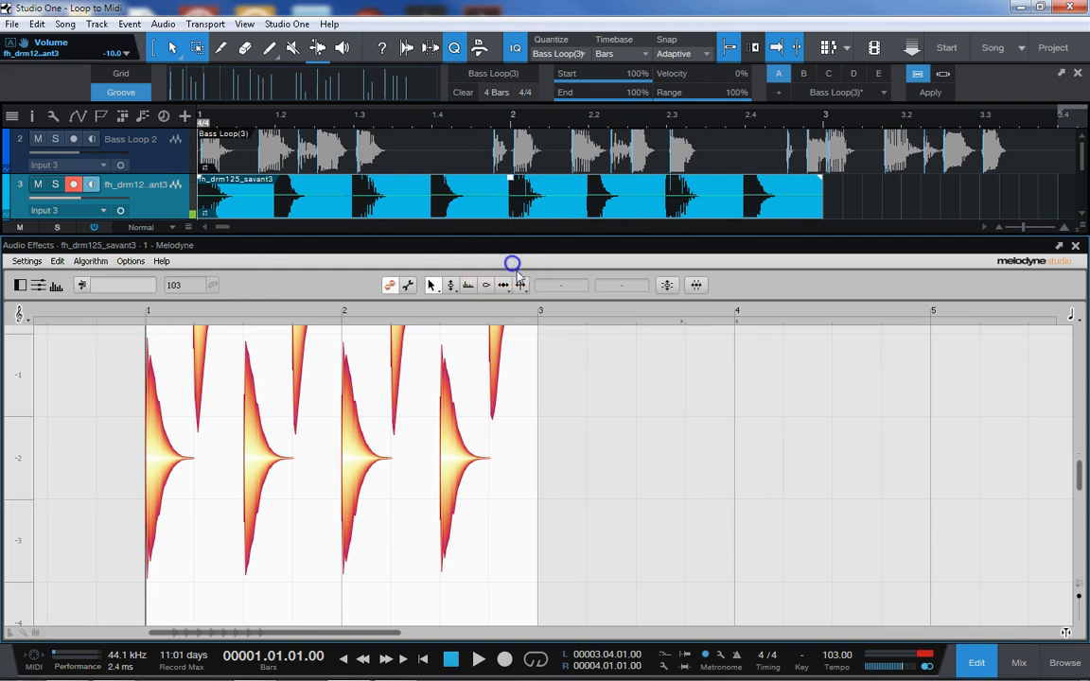
Examine the two rows of detected drum hits across bars 1 and 2, selecting several hits in the lower row
drag(311, 637, 265, 636)
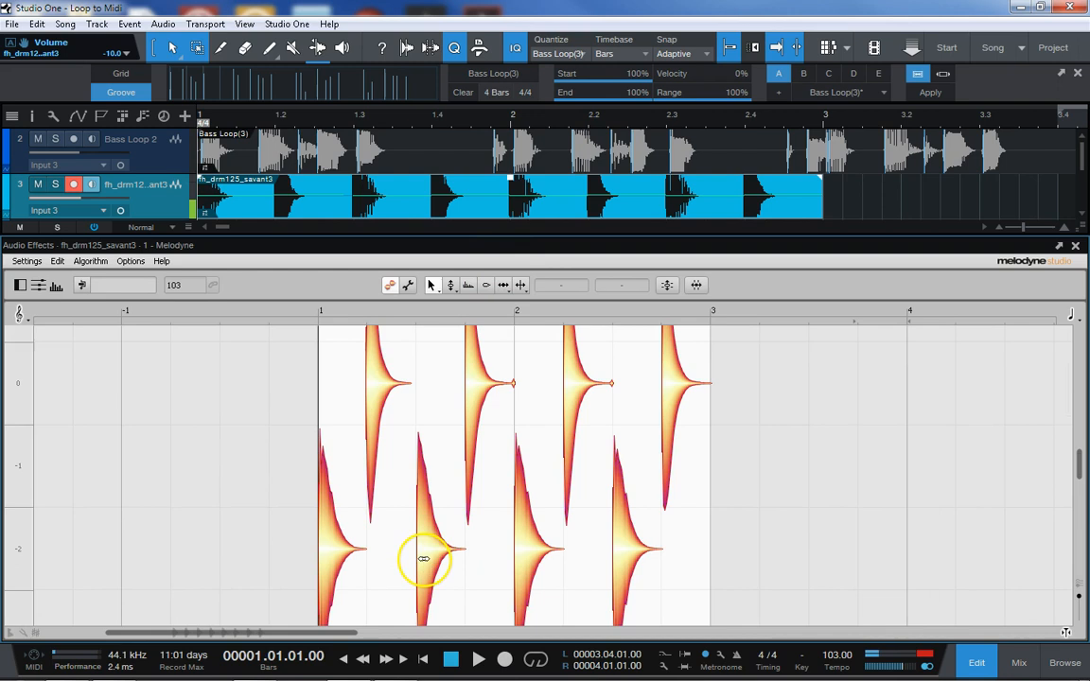
scroll(423, 559, up, 1)
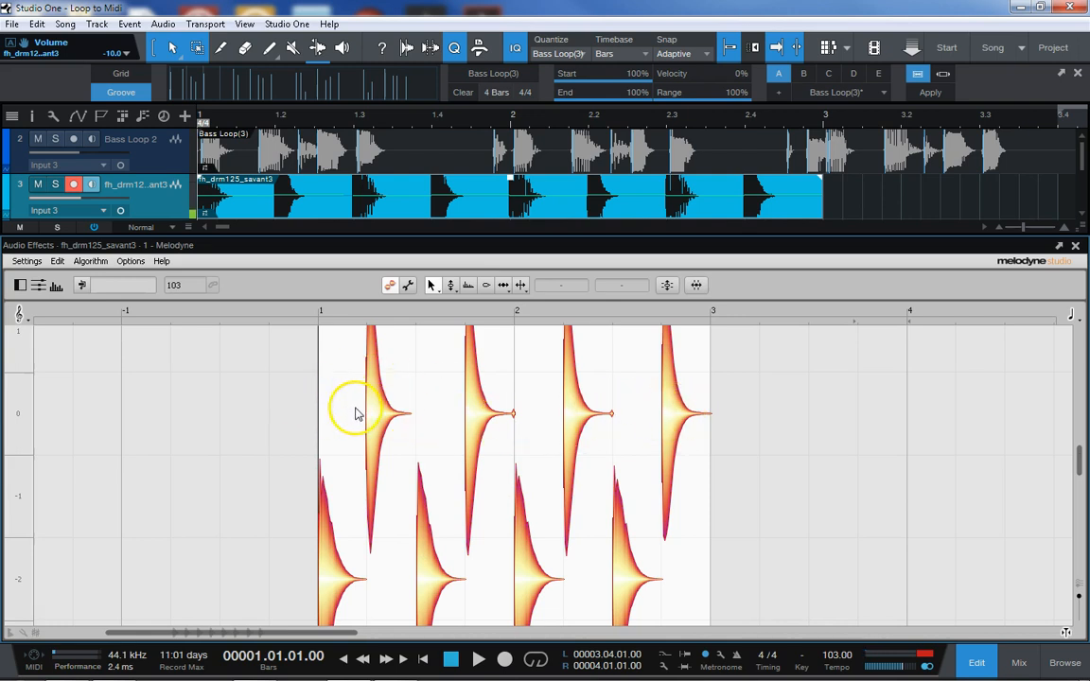
click(336, 566)
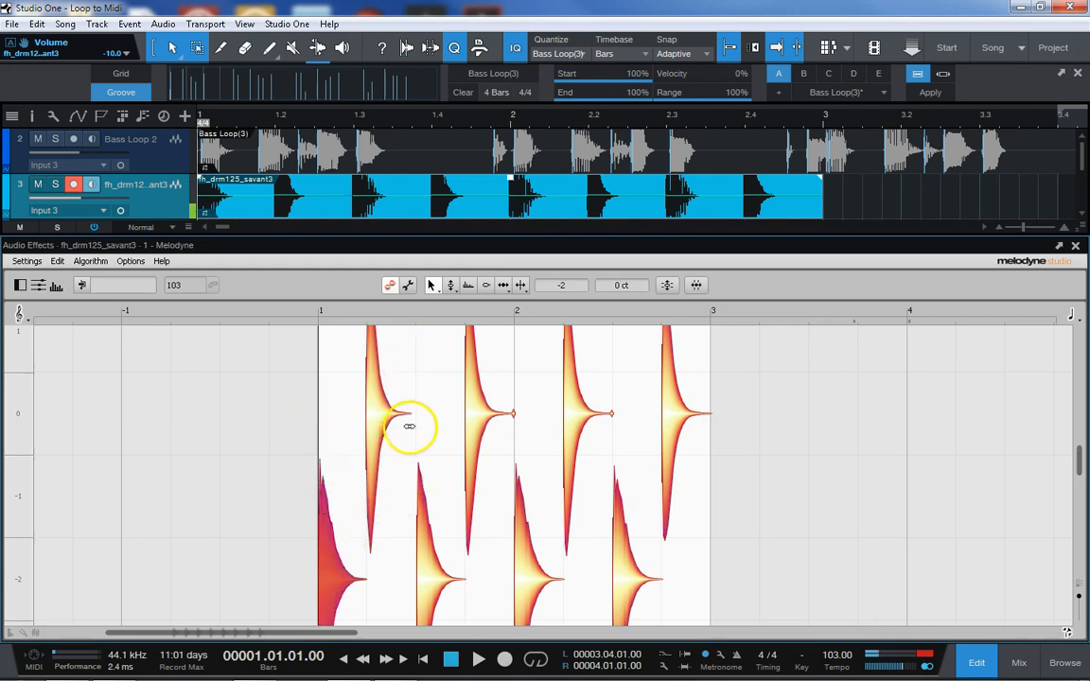
click(521, 563)
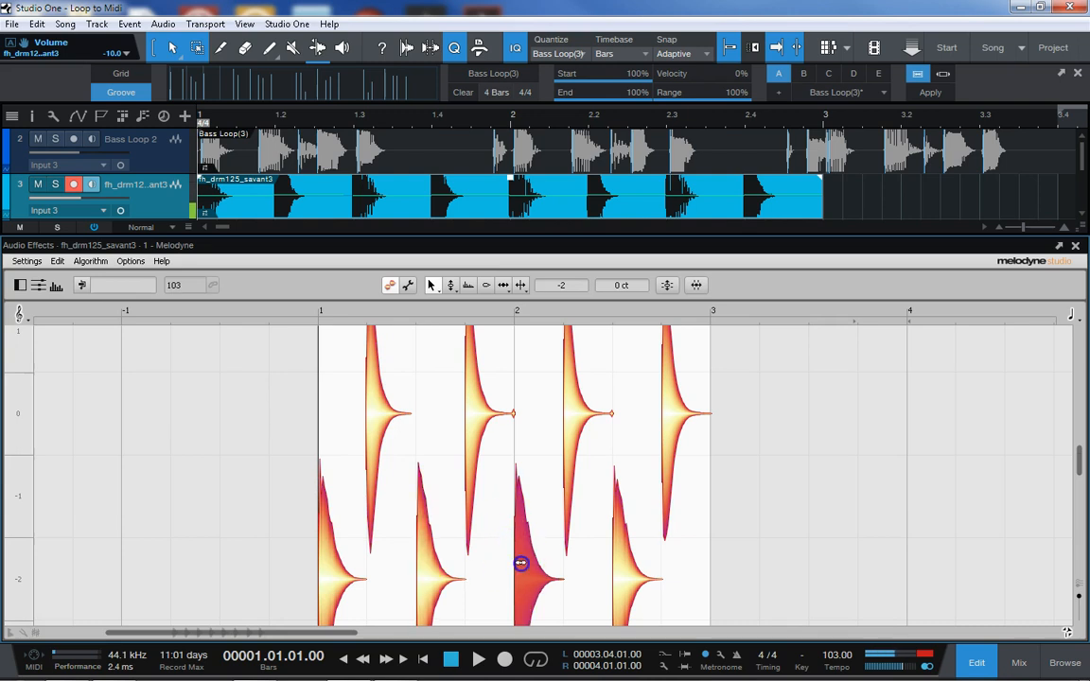
click(615, 565)
scroll(408, 398, up, 1)
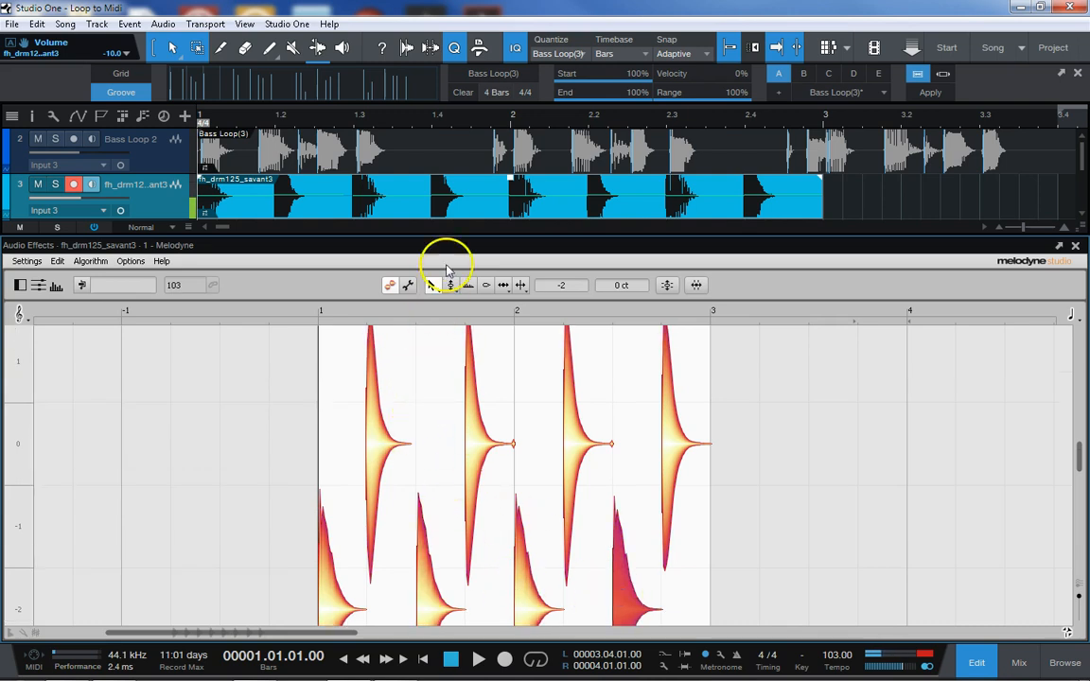
scroll(592, 383, down, 4)
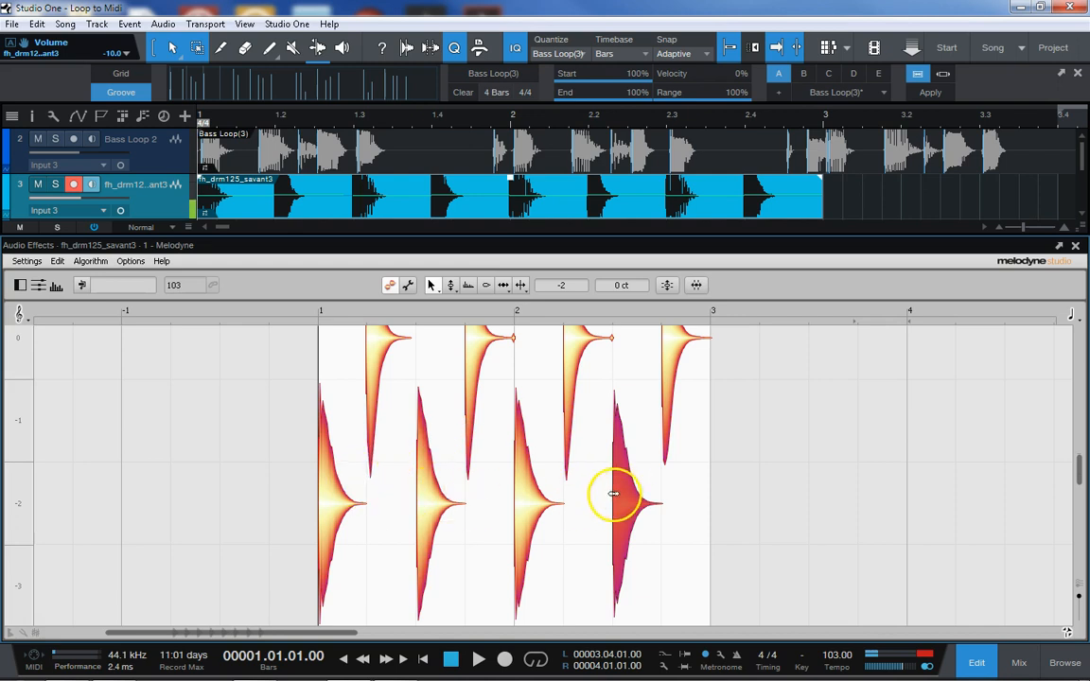
Compare individual drum hits in the lower and upper rows by selecting them one after another
click(342, 501)
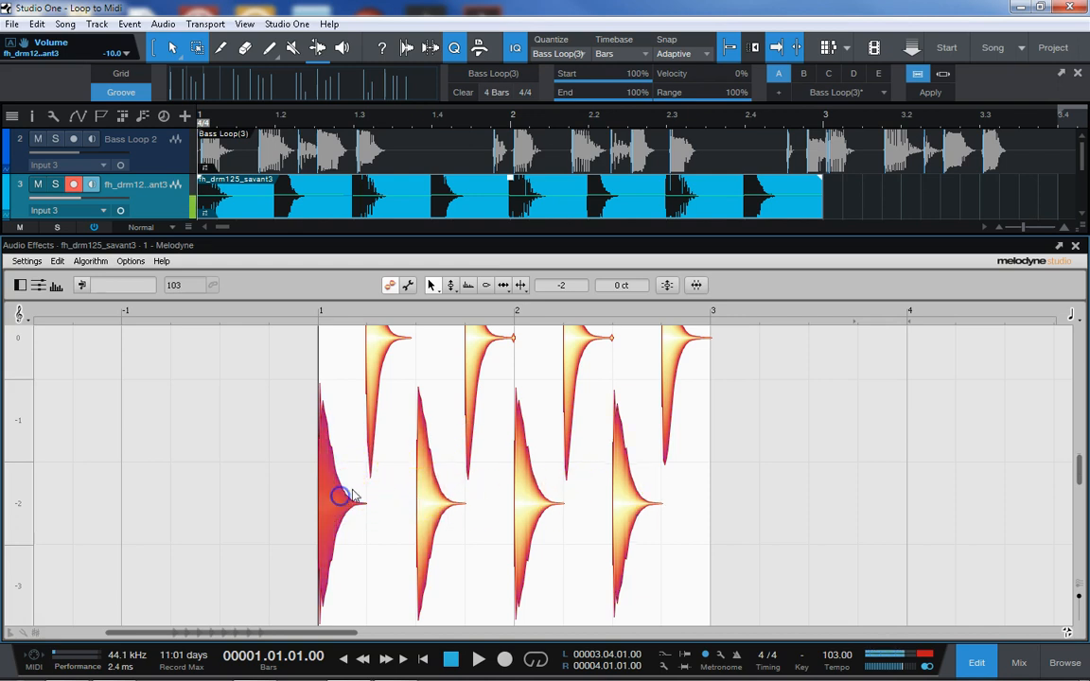
click(433, 515)
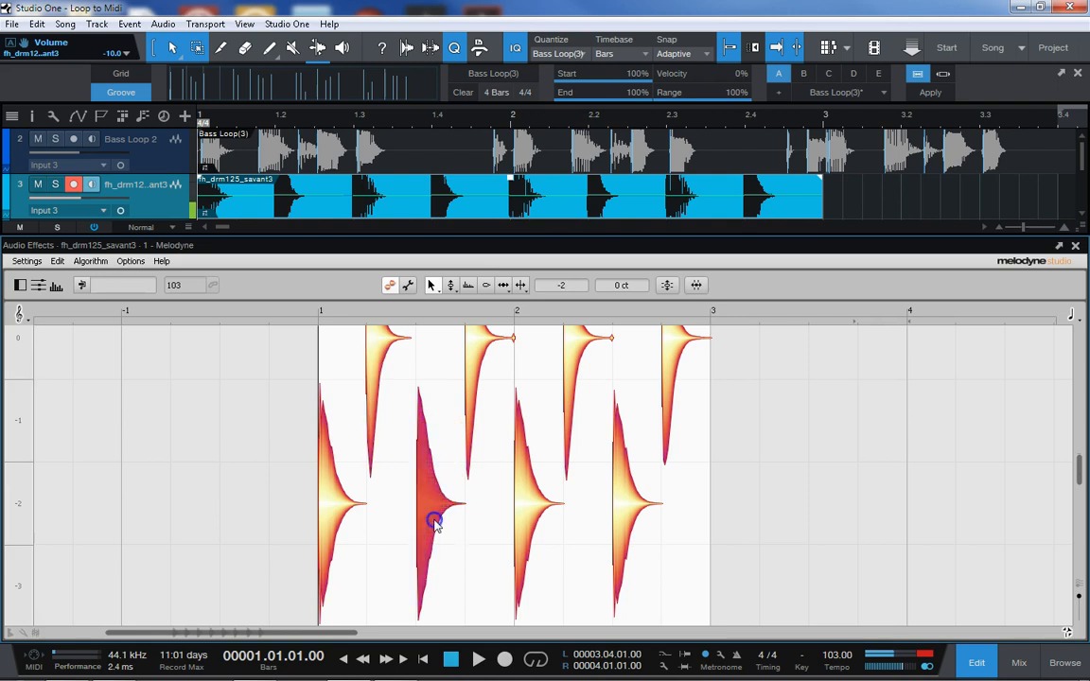
click(471, 360)
click(533, 499)
scroll(549, 503, up, 1)
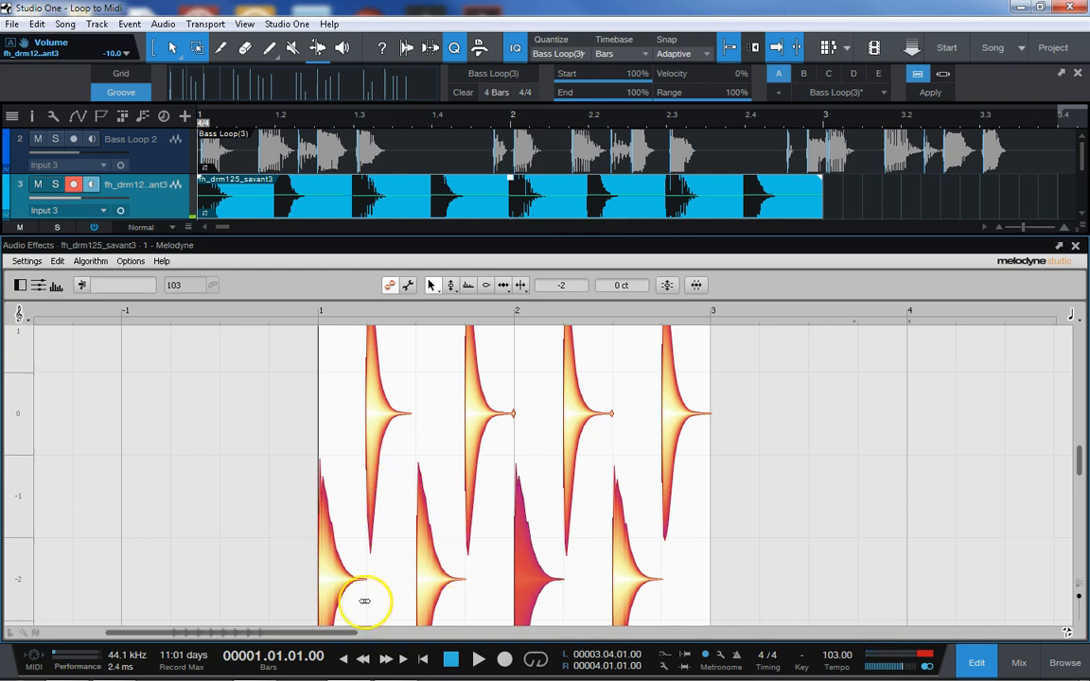
scroll(511, 499, down, 2)
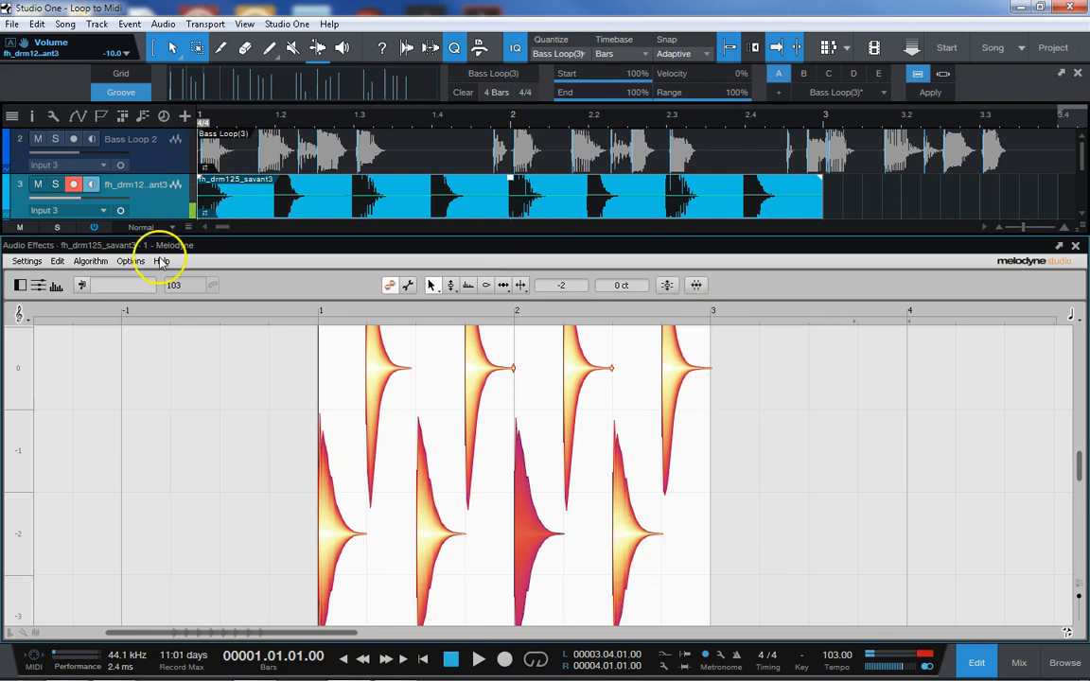
Locate Melodyne's Save as MIDI option for the drum loop without using it, and close the Melodyne editor
click(26, 262)
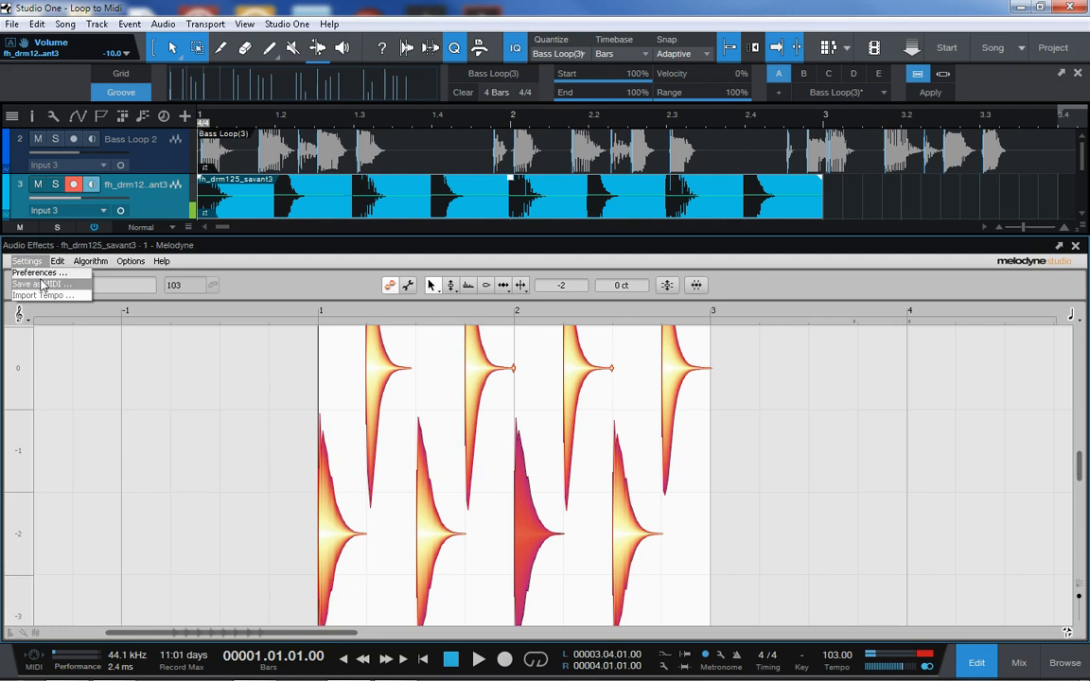
click(902, 262)
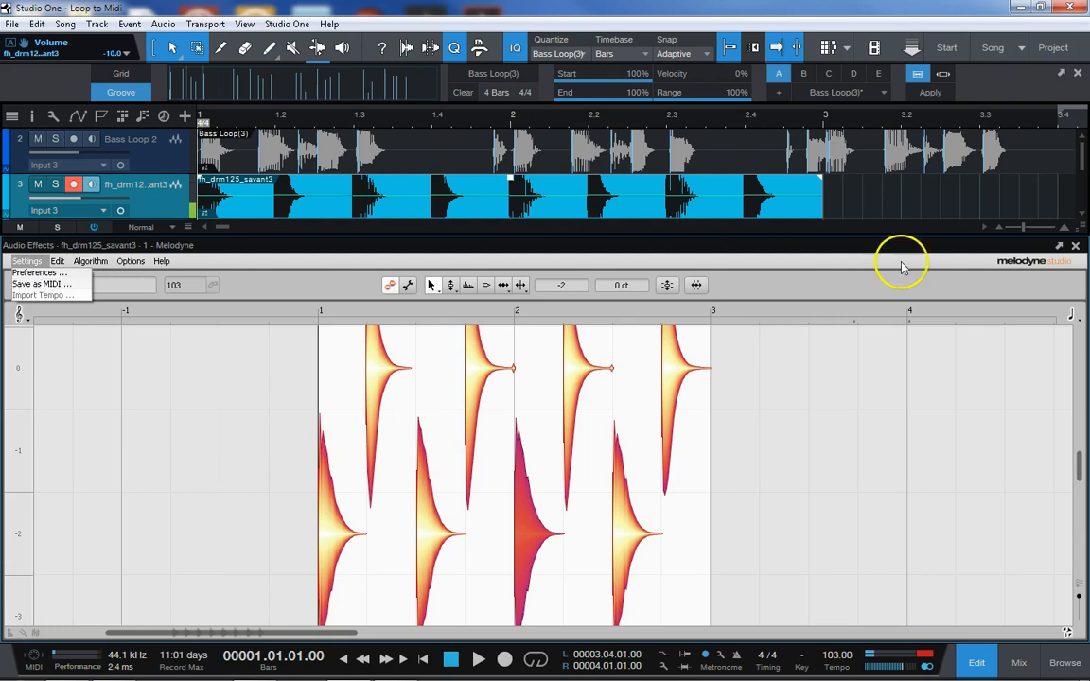
click(1075, 248)
click(1075, 249)
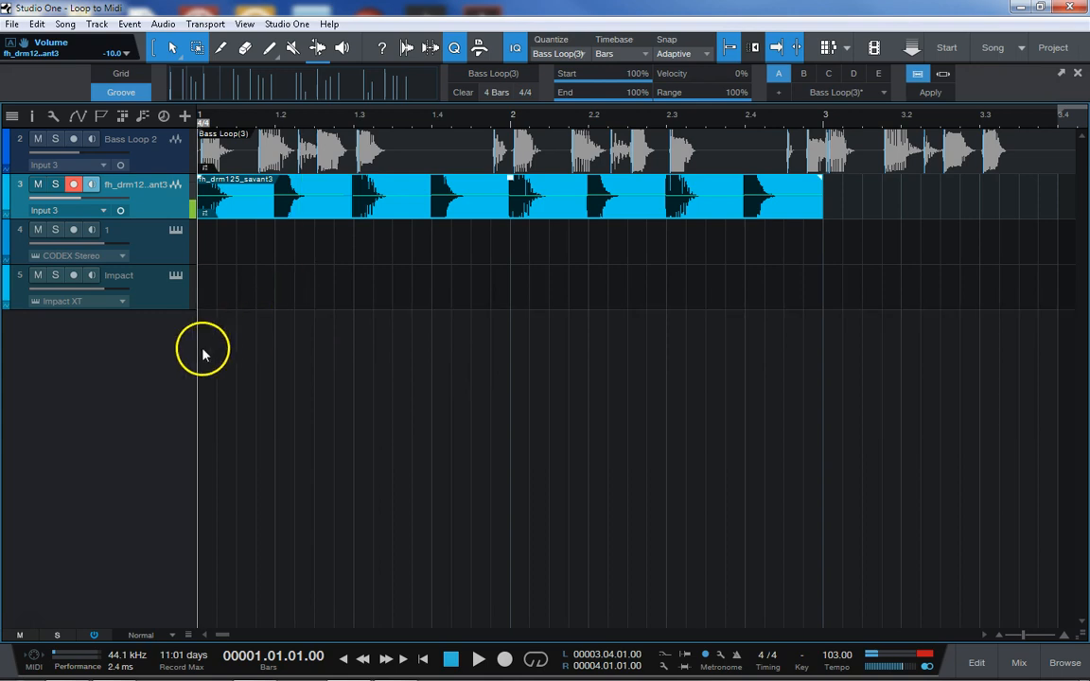
View the CODEX Stereo instrument on track 4 and the Impact XT instrument on track 5, closing each window
click(174, 230)
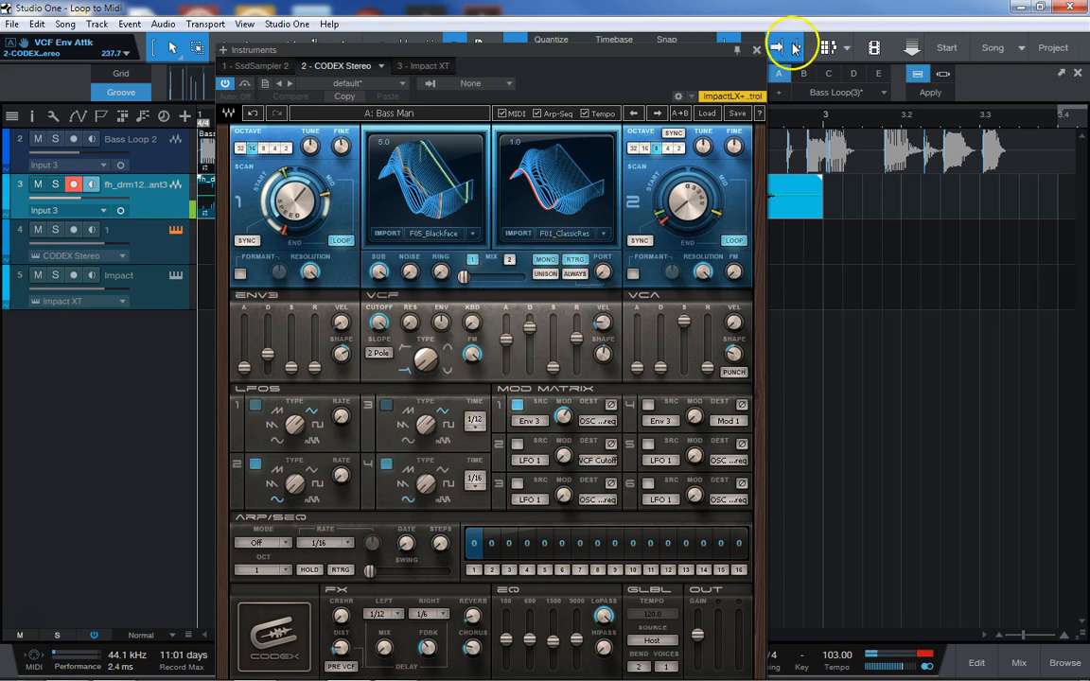
click(756, 50)
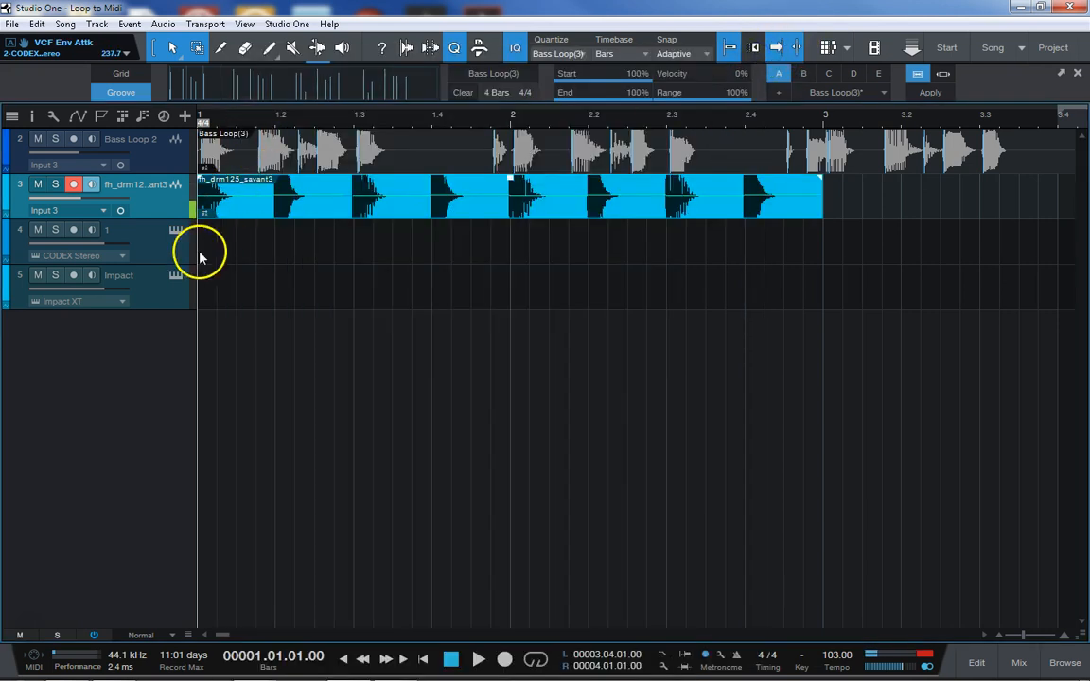
click(176, 277)
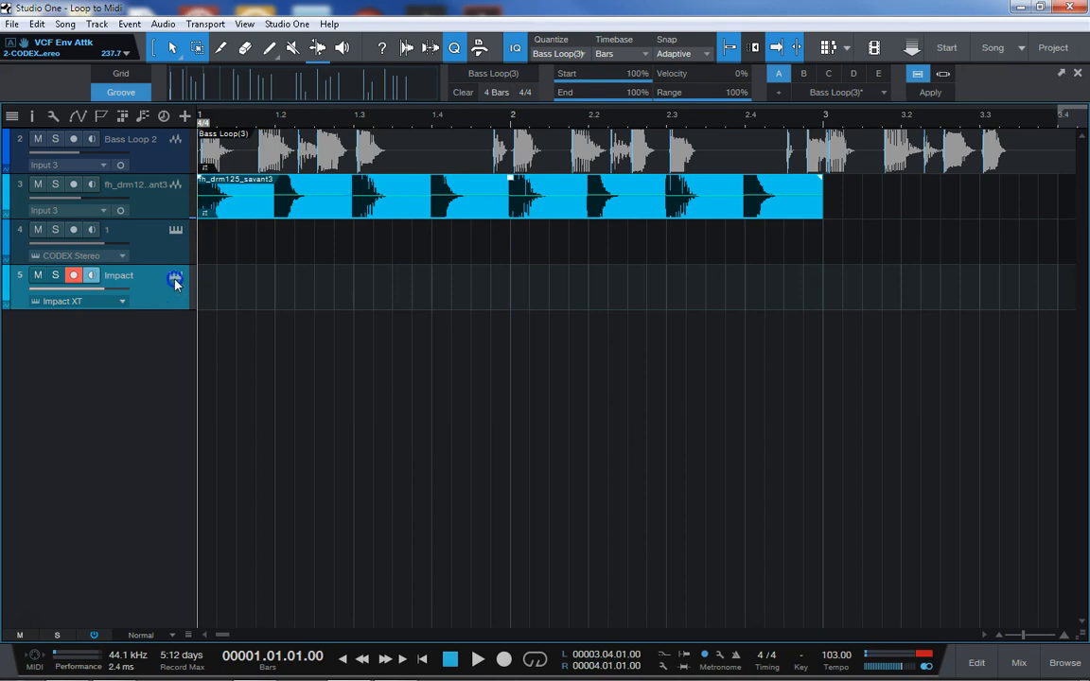
click(872, 51)
Place bass loop.mid from the Voice To Beat folder at bar 1 of the CODEX Stereo track and open it for note editing
click(1066, 663)
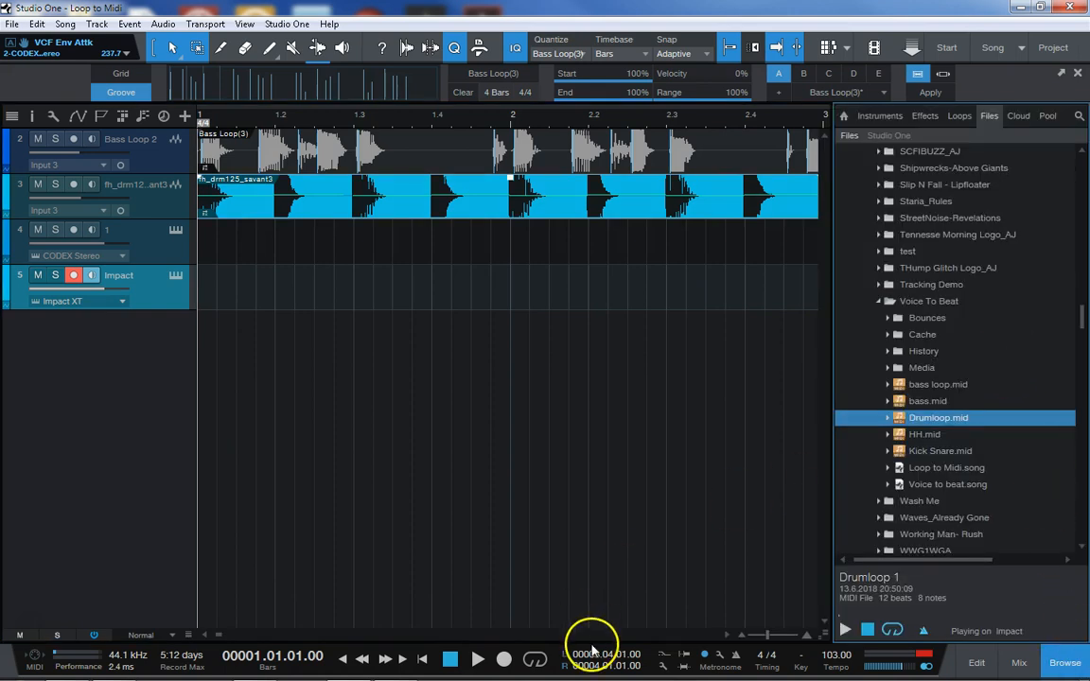
drag(940, 387, 238, 248)
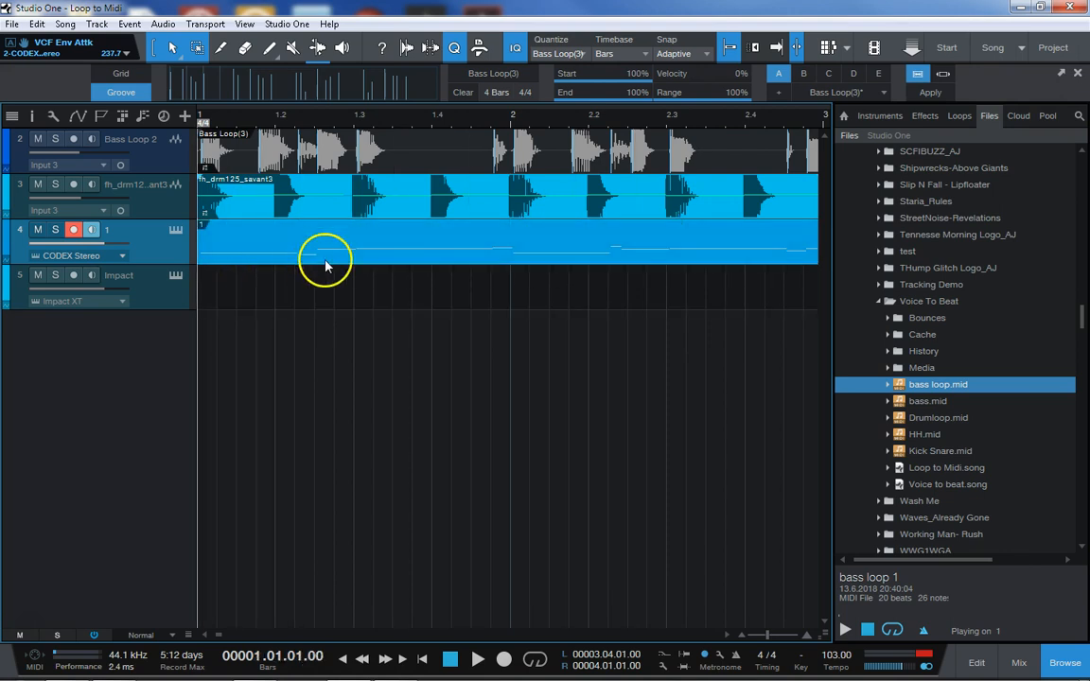
double_click(323, 257)
scroll(445, 381, down, 5)
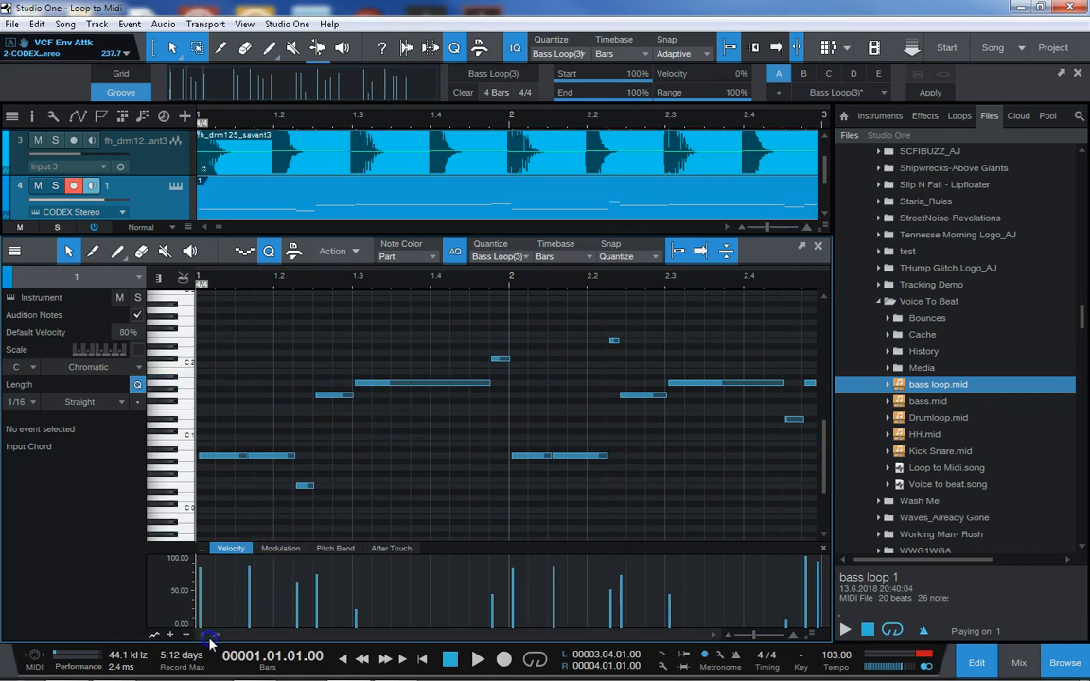
drag(216, 637, 210, 637)
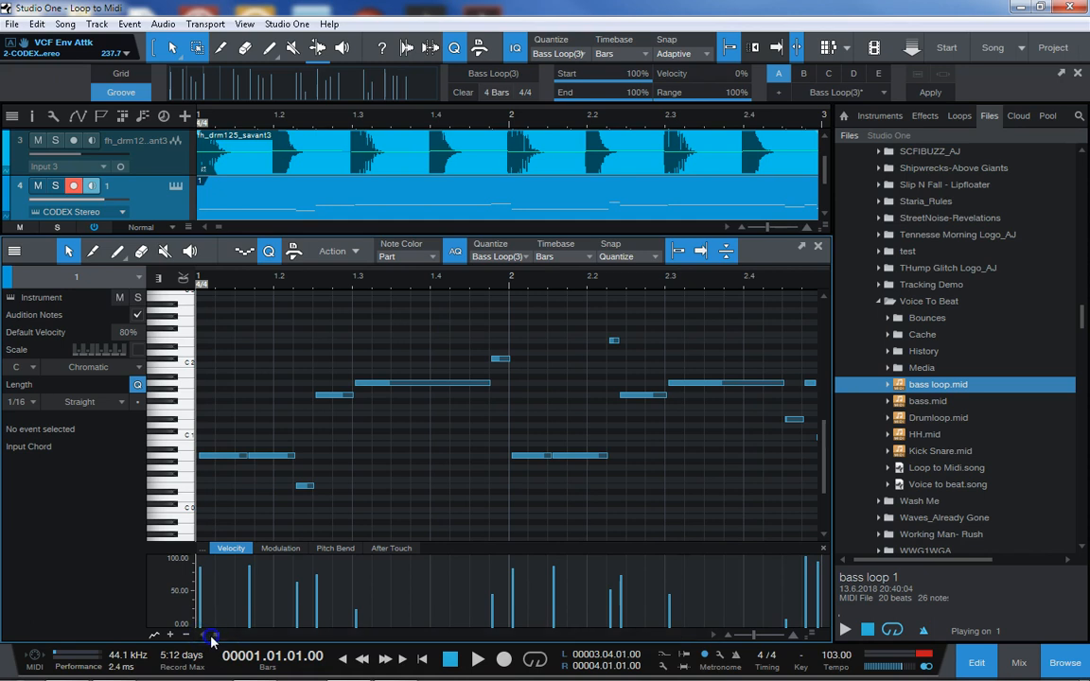
Set the quantize value to 1/16 and quantize the first bass note as well as all the other notes in the part
click(214, 456)
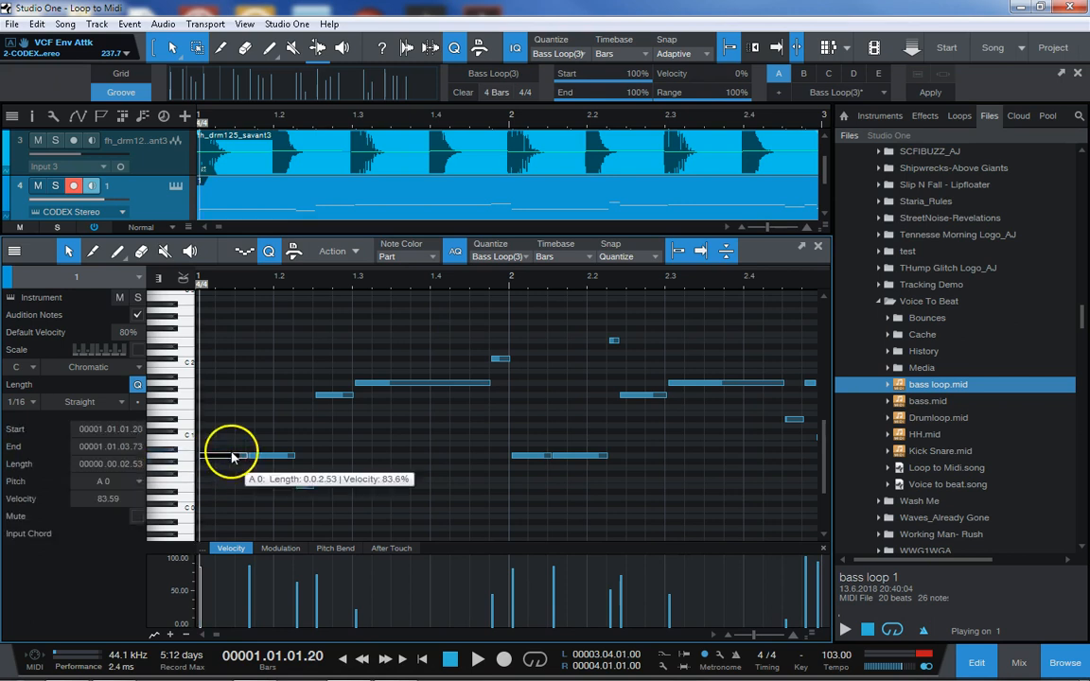
key(comma)
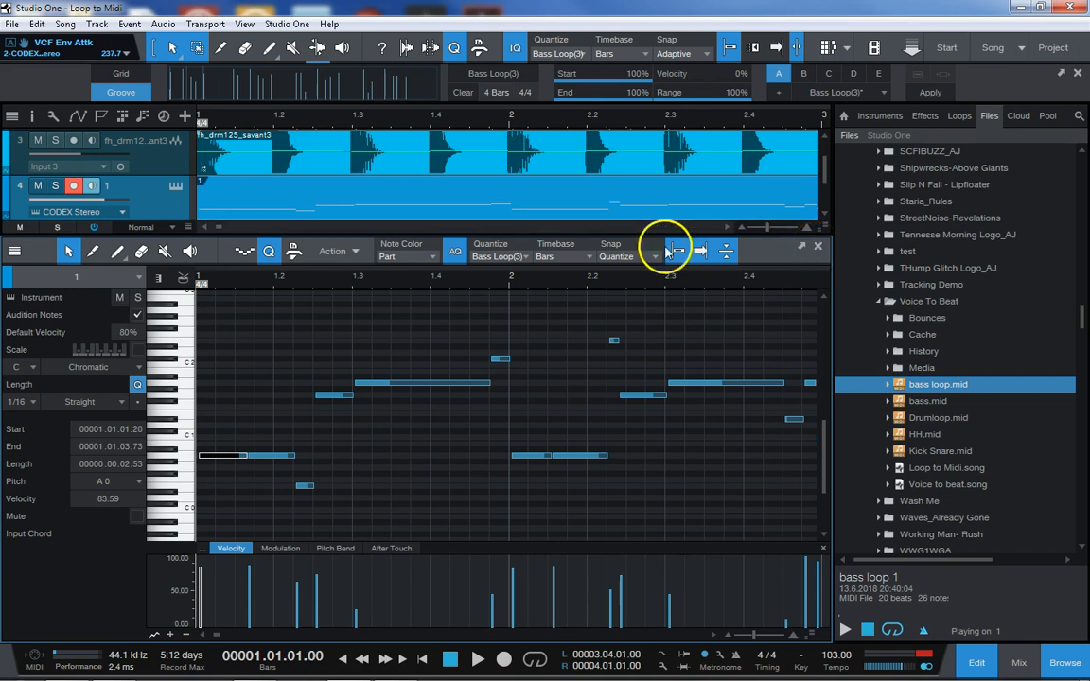
click(518, 258)
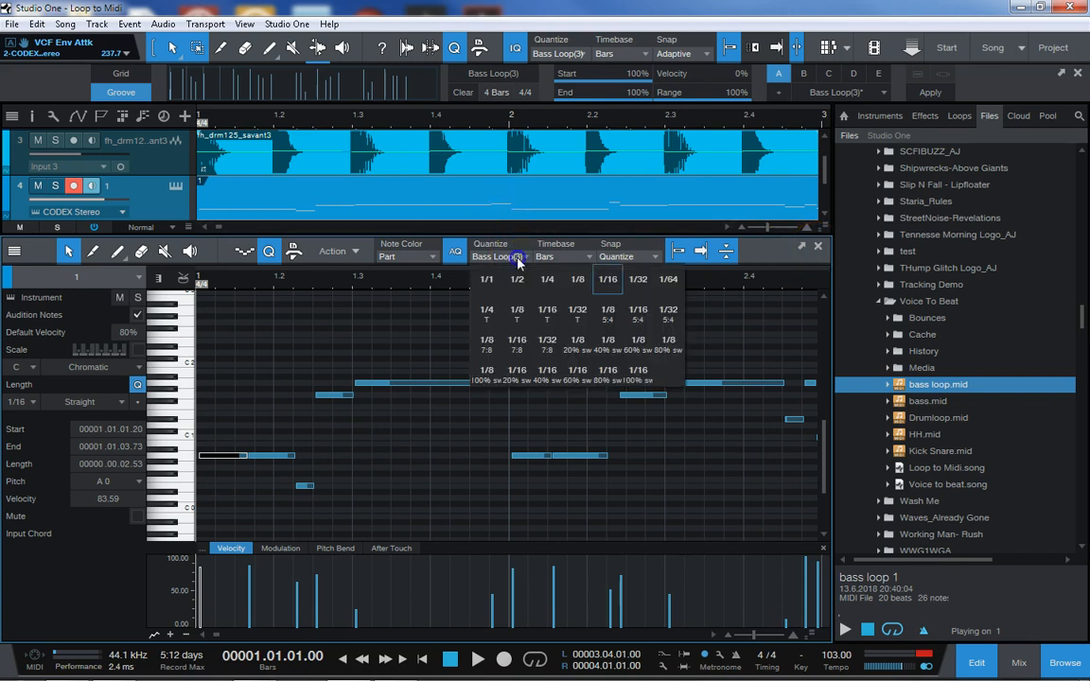
click(607, 280)
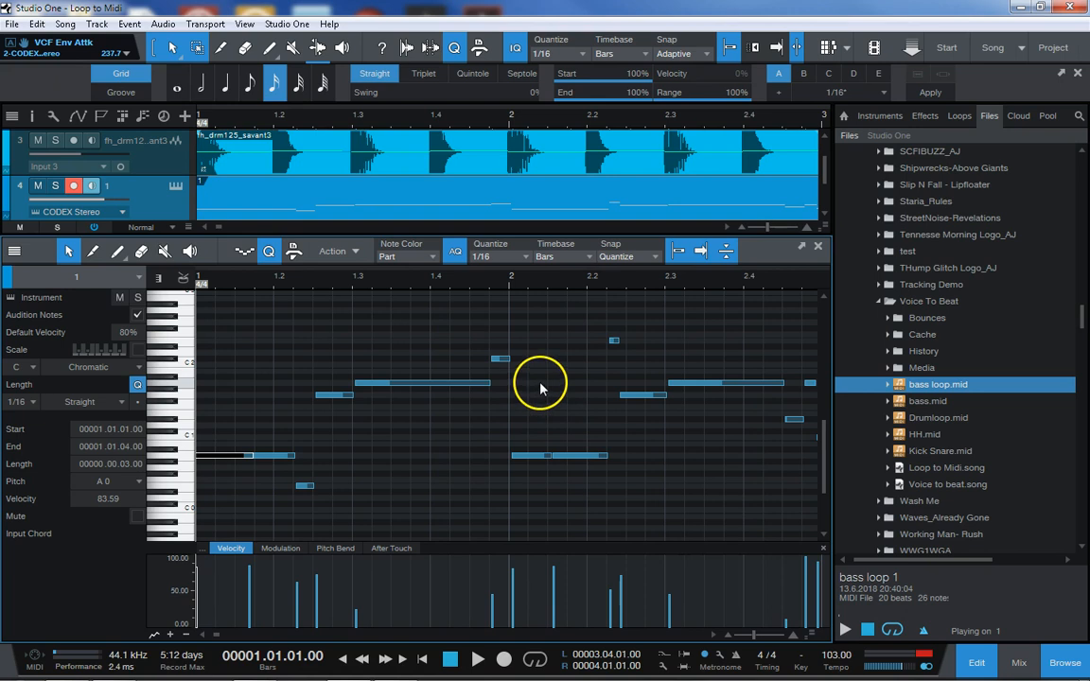
key(ctrl+a)
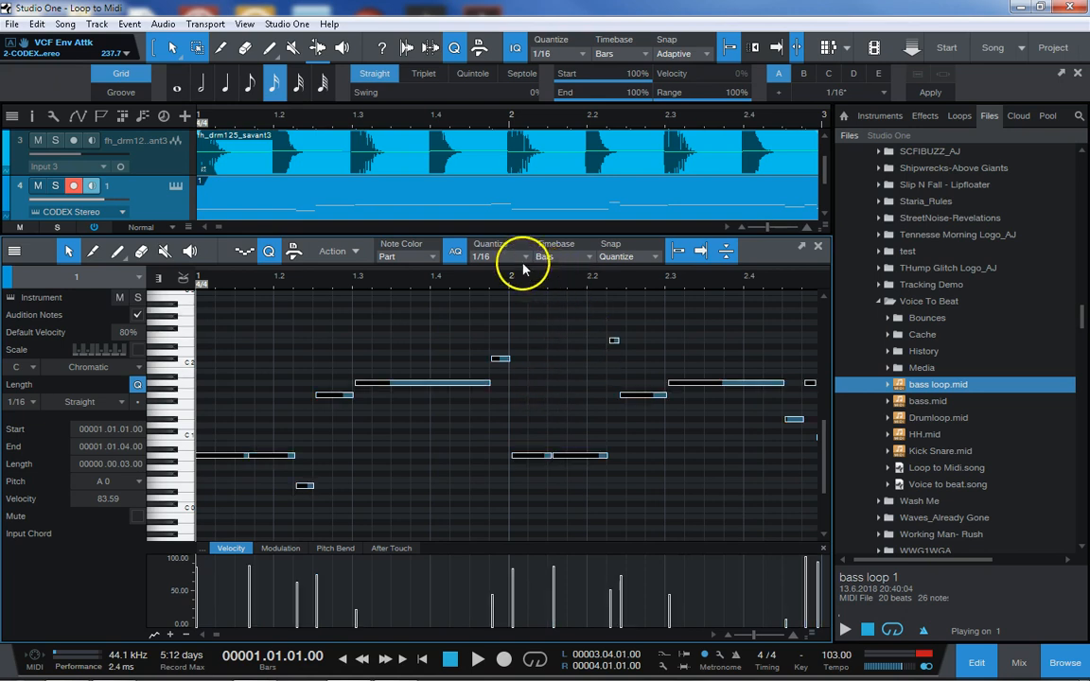
click(458, 262)
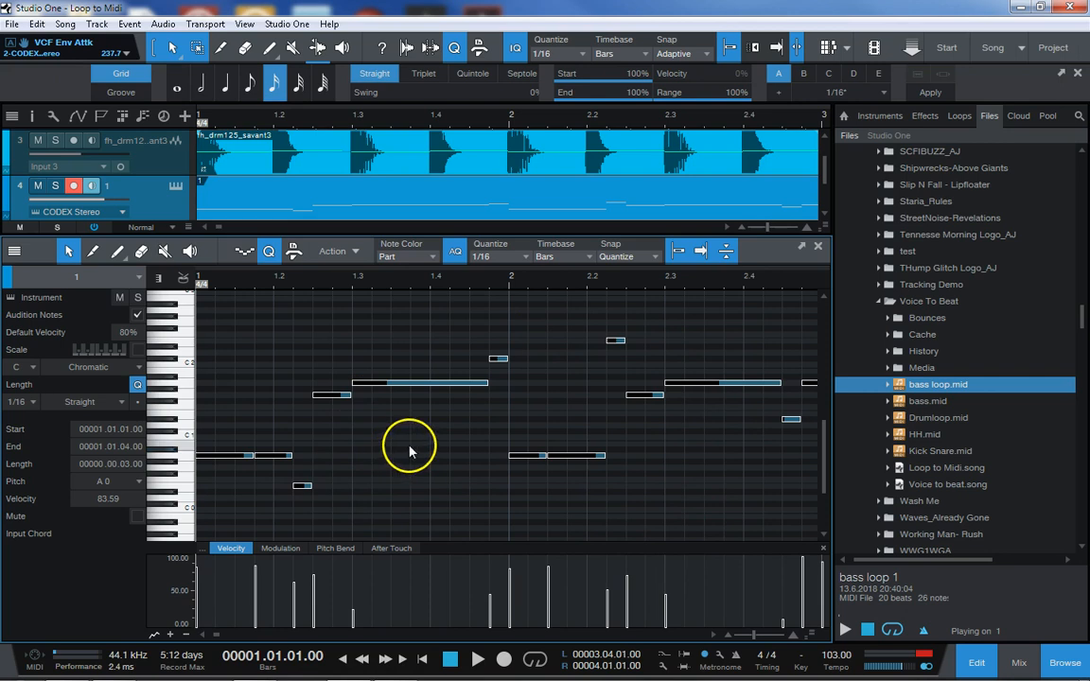
Raise the velocities of all selected bass notes together, bringing the A 1 note at 1.3 to about 37.8%
scroll(413, 444, down, 1)
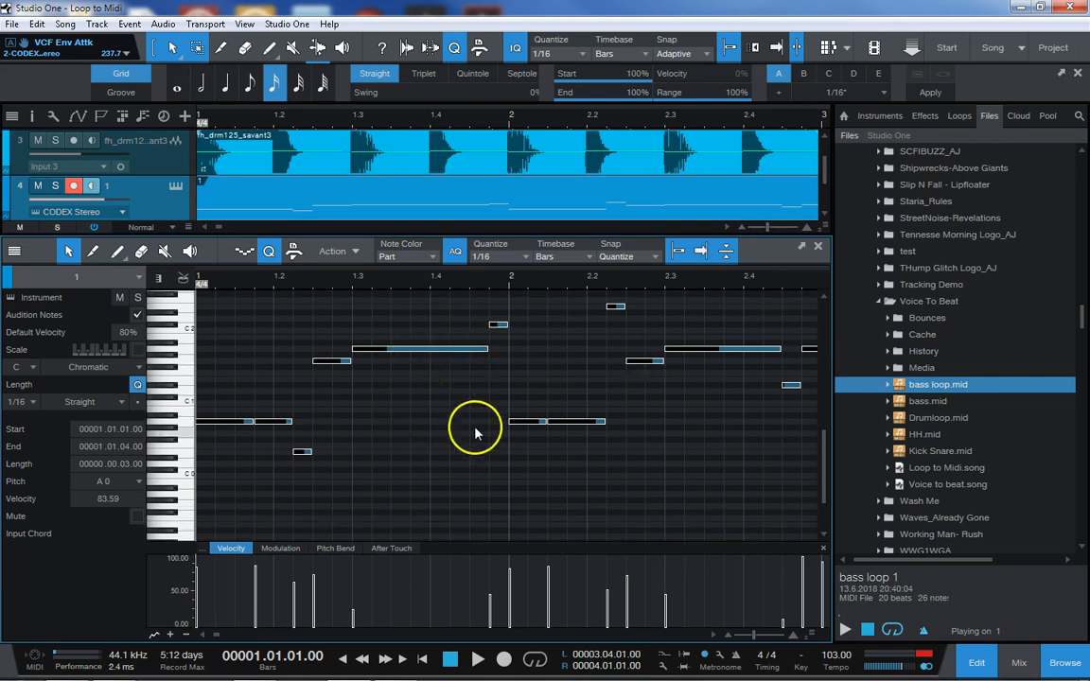
scroll(471, 435, up, 2)
scroll(462, 459, up, 1)
scroll(396, 453, down, 3)
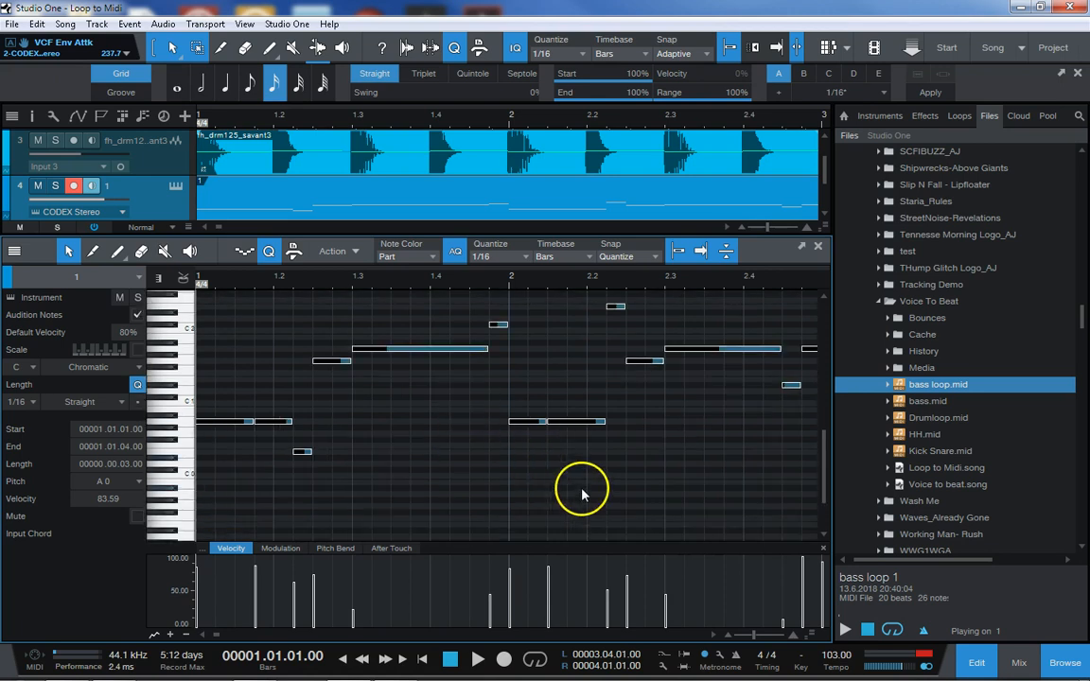
scroll(583, 494, down, 1)
drag(354, 617, 362, 611)
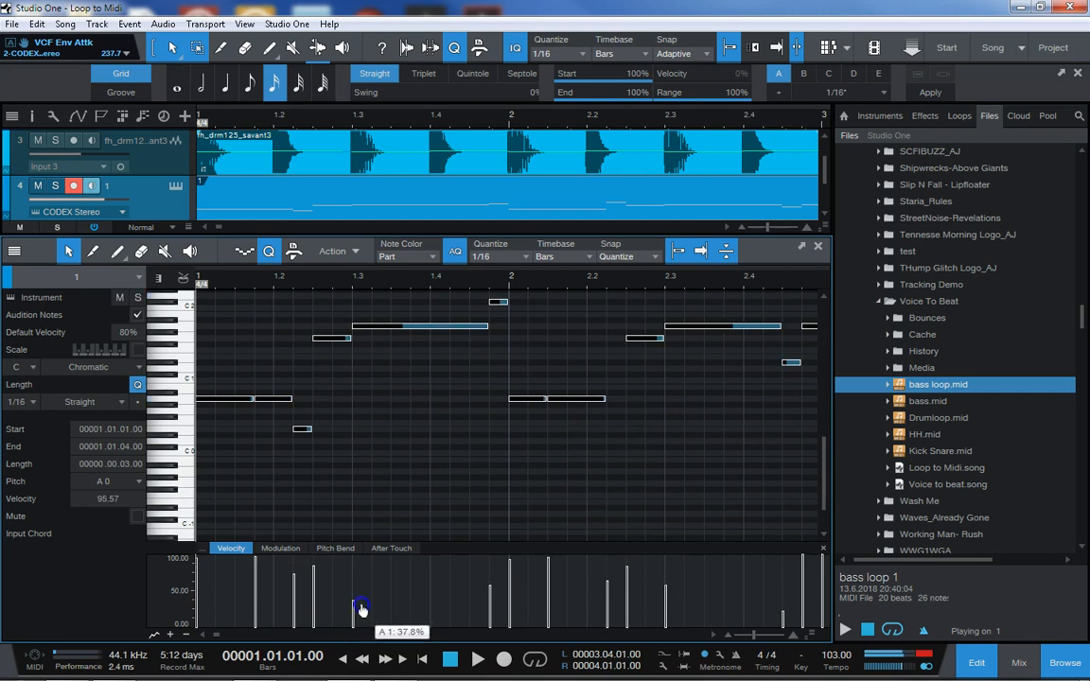
Raise the velocities of the A 1 note at 1.3 and the quiet bass note at 2.4.3 individually to about 60%
click(376, 507)
drag(355, 613, 364, 591)
drag(782, 603, 781, 590)
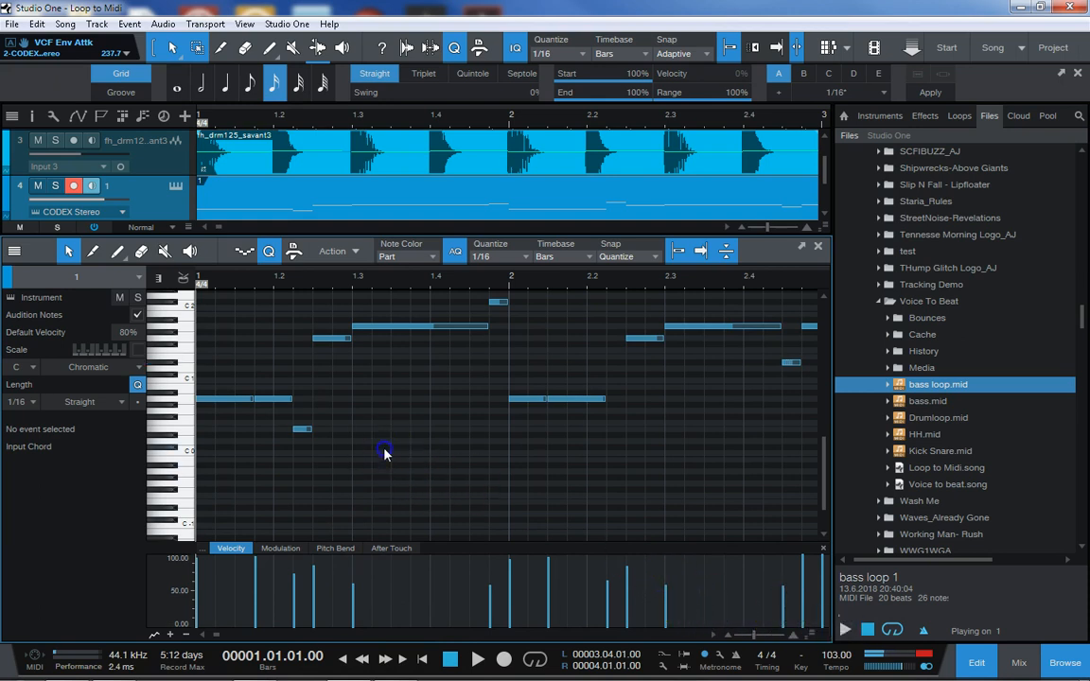
scroll(340, 478, up, 2)
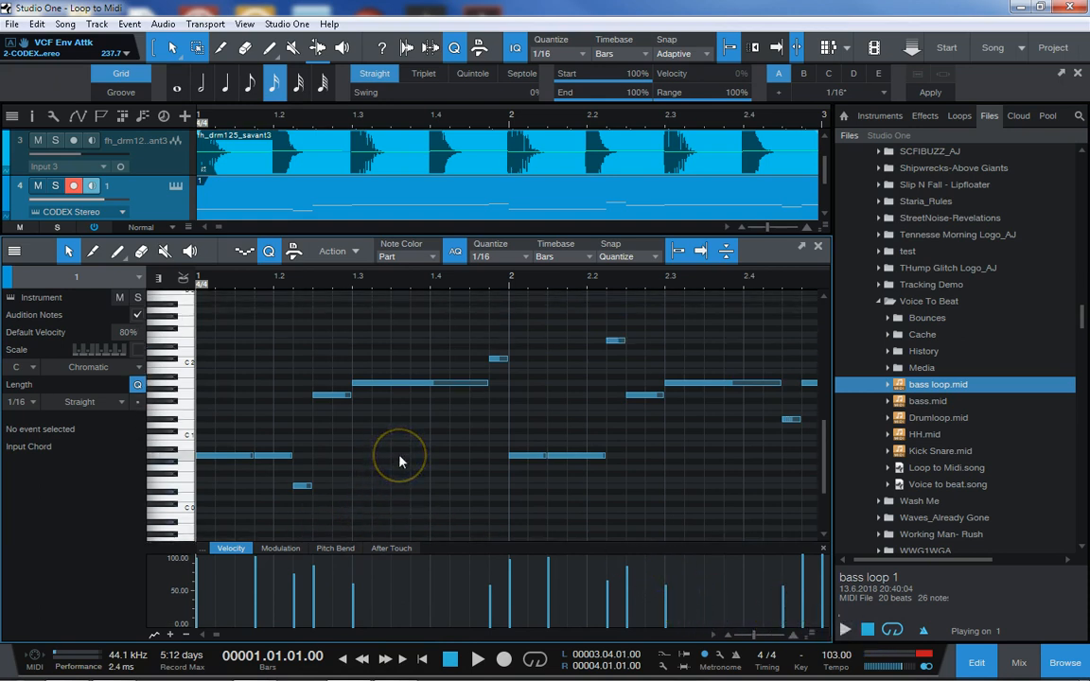
click(526, 257)
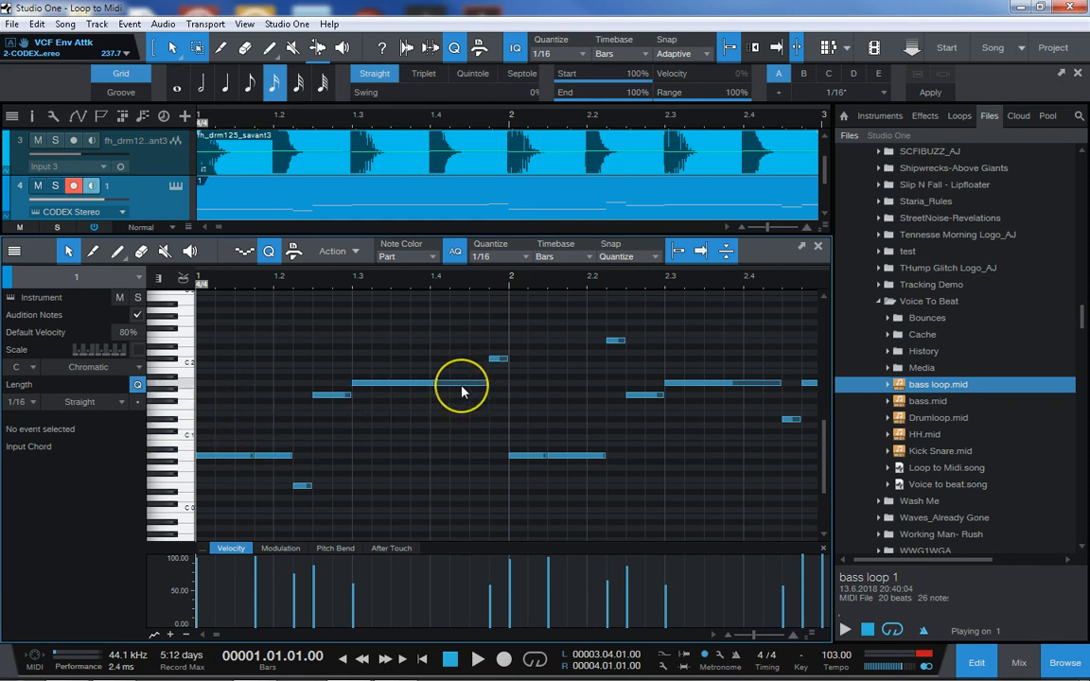
Shorten the A 0 notes at 1.1 and 2.1.3 and the A 1 note at 2.3 to 0.0.2.0, and the 1.3 note to 0.0.3.0
click(250, 455)
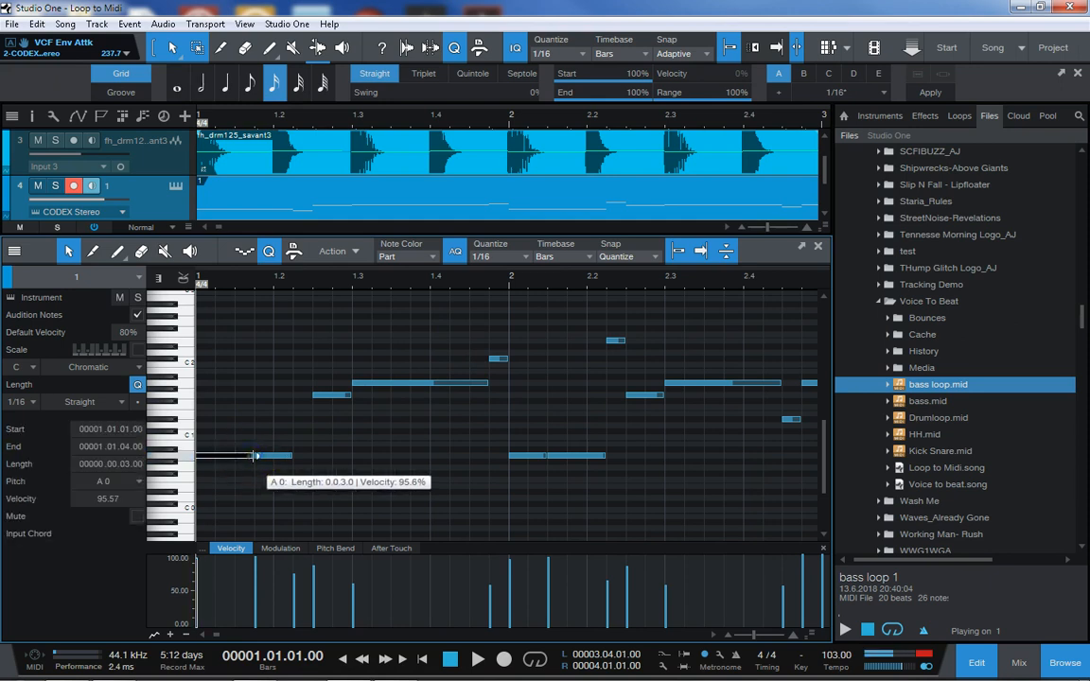
drag(246, 456, 234, 455)
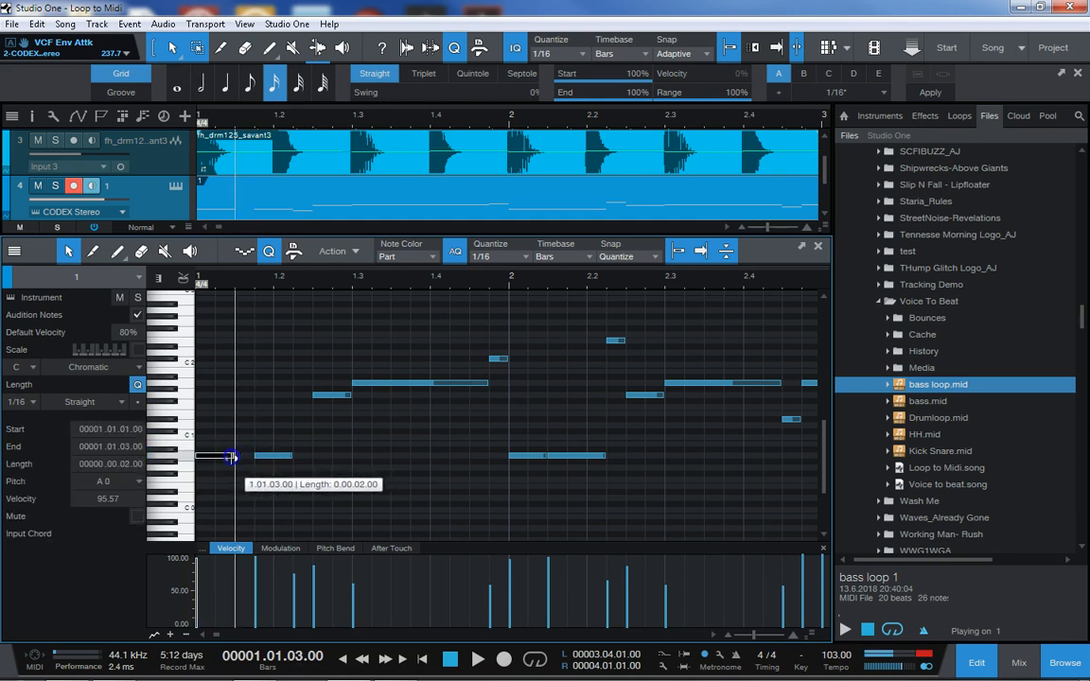
click(291, 457)
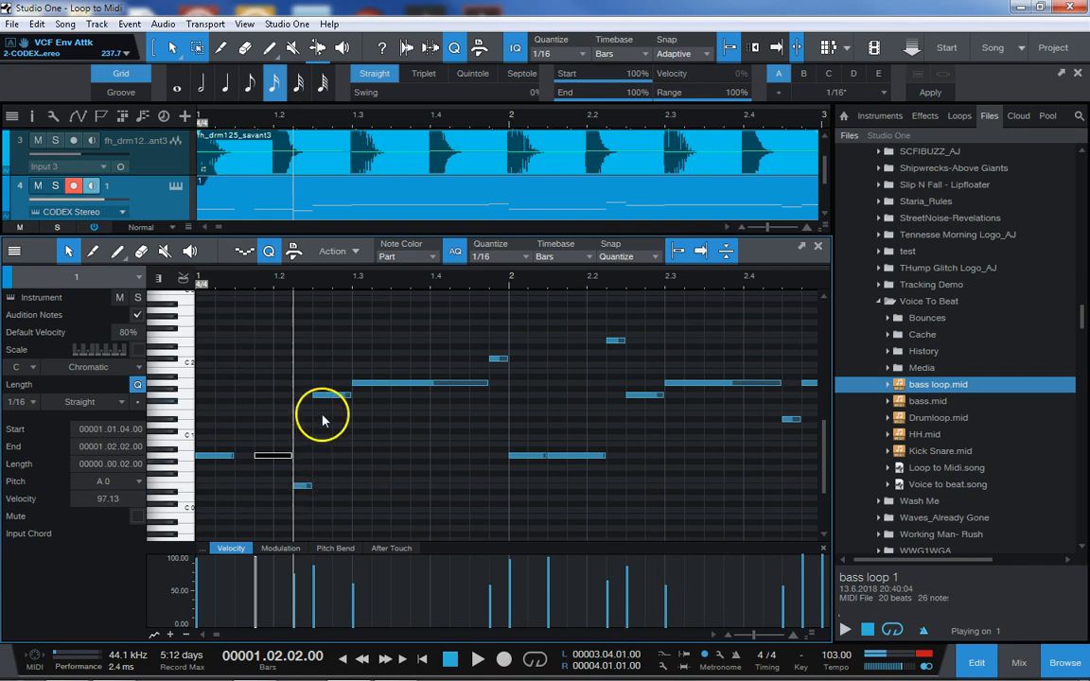
drag(488, 382, 407, 390)
drag(606, 455, 594, 456)
drag(782, 386, 704, 383)
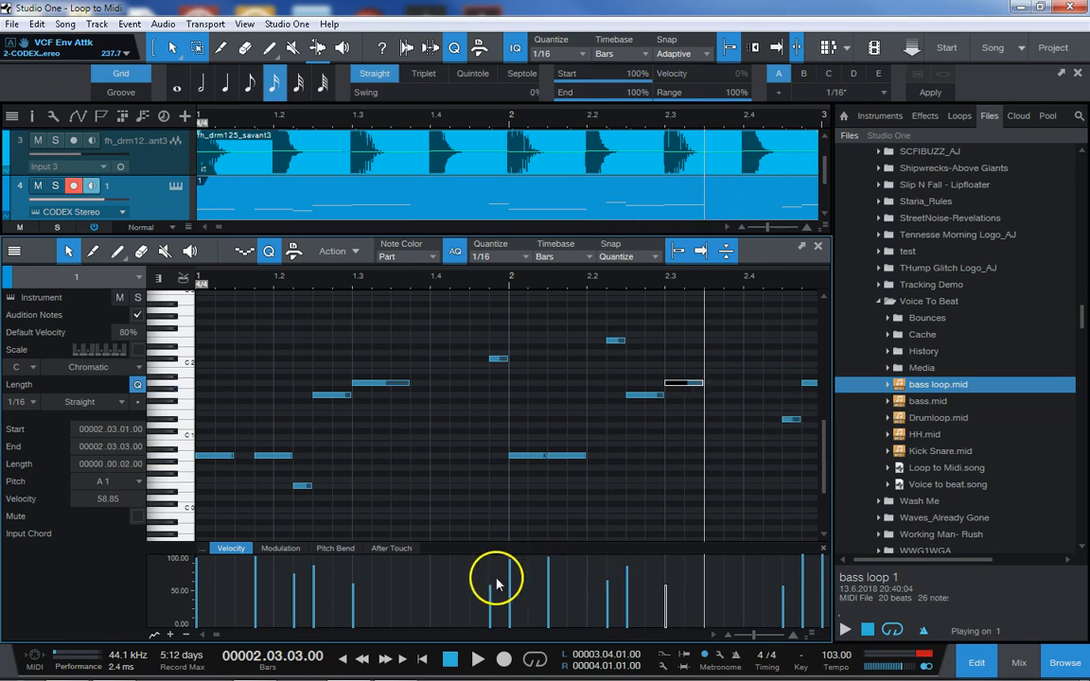
Shorten the C 1 note at 3.1.3 and the C 2 note at 3.3 to a length of 0.0.2.0, and close the note editor
click(714, 635)
click(714, 635)
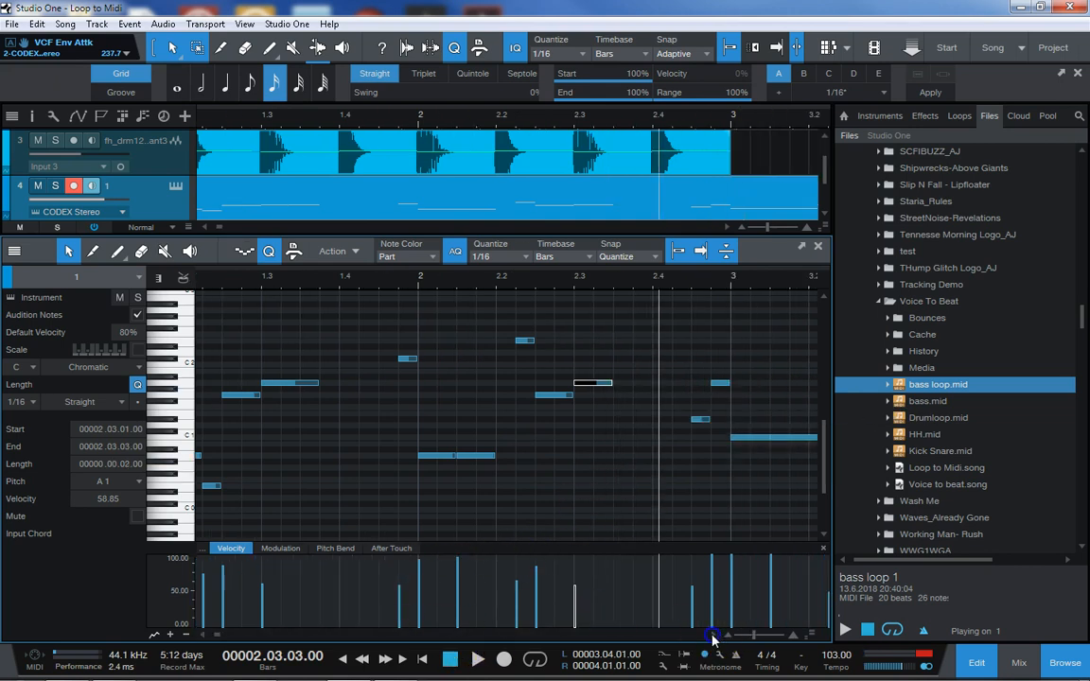
click(713, 636)
click(713, 635)
click(638, 439)
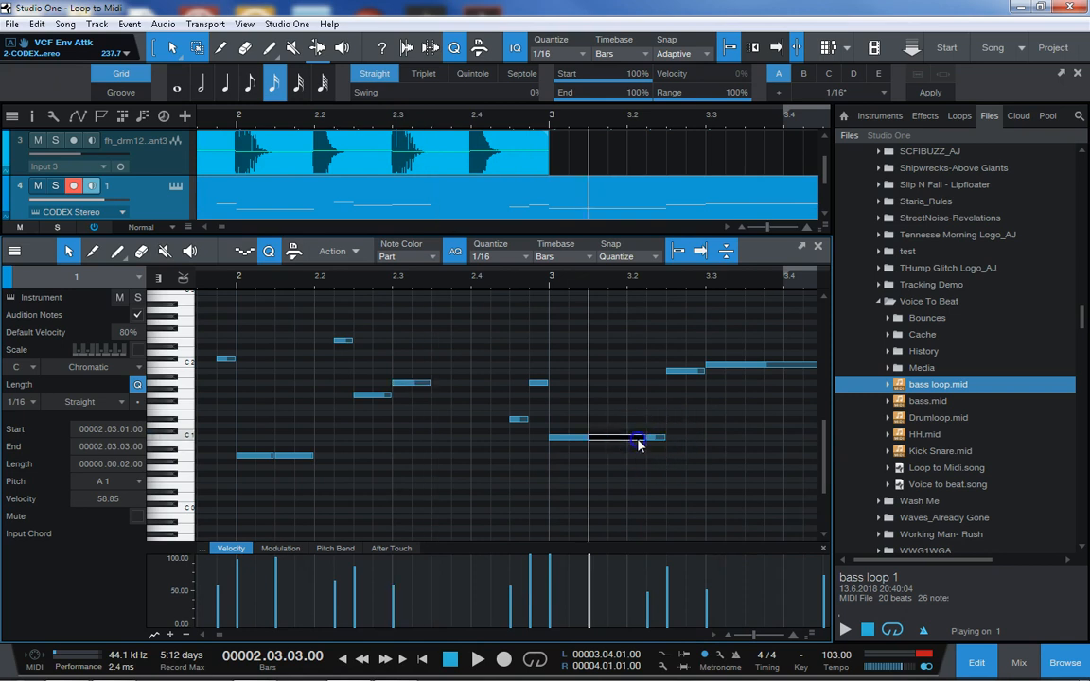
mouse_move(642, 442)
mouse_down()
mouse_move(644, 432)
mouse_move(628, 440)
mouse_up()
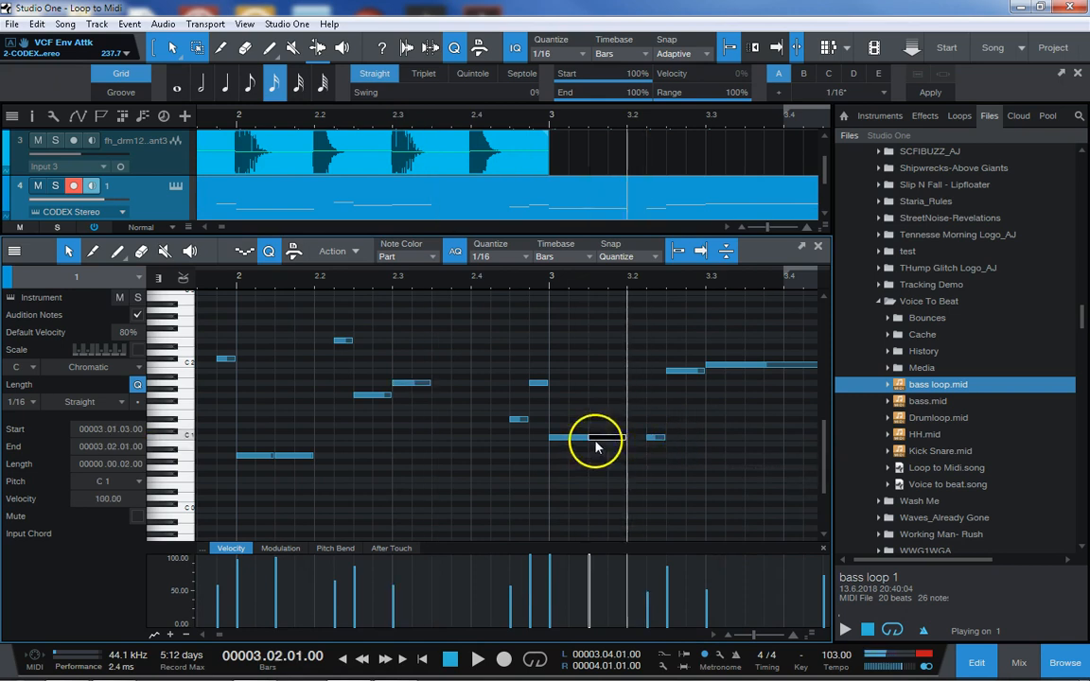
click(767, 365)
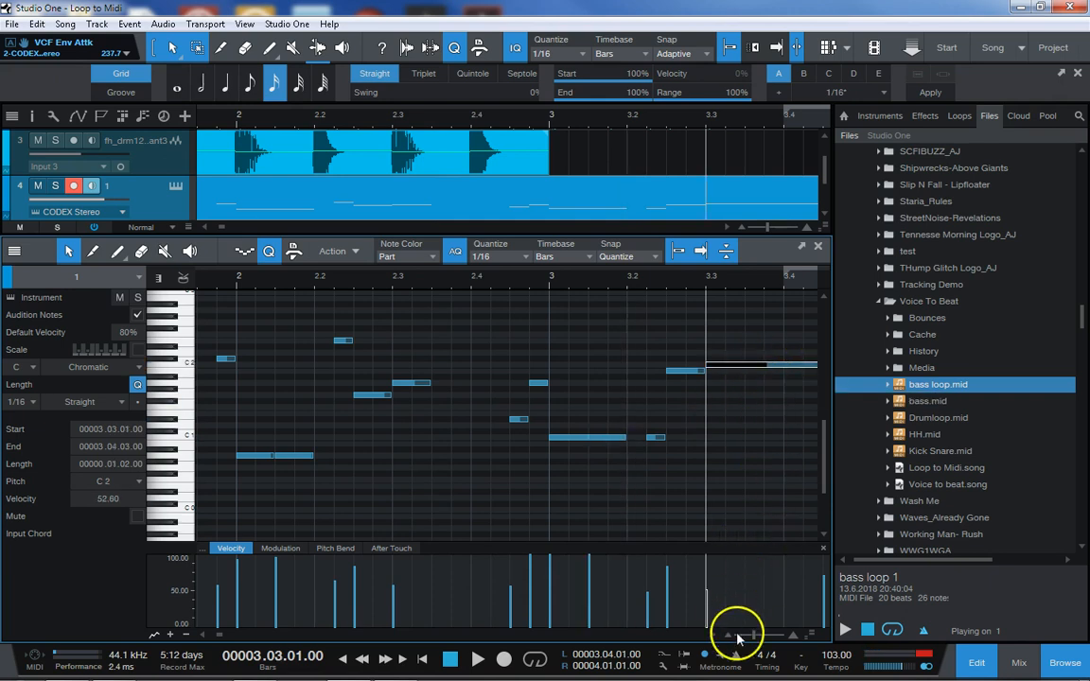
scroll(707, 638, right, 1)
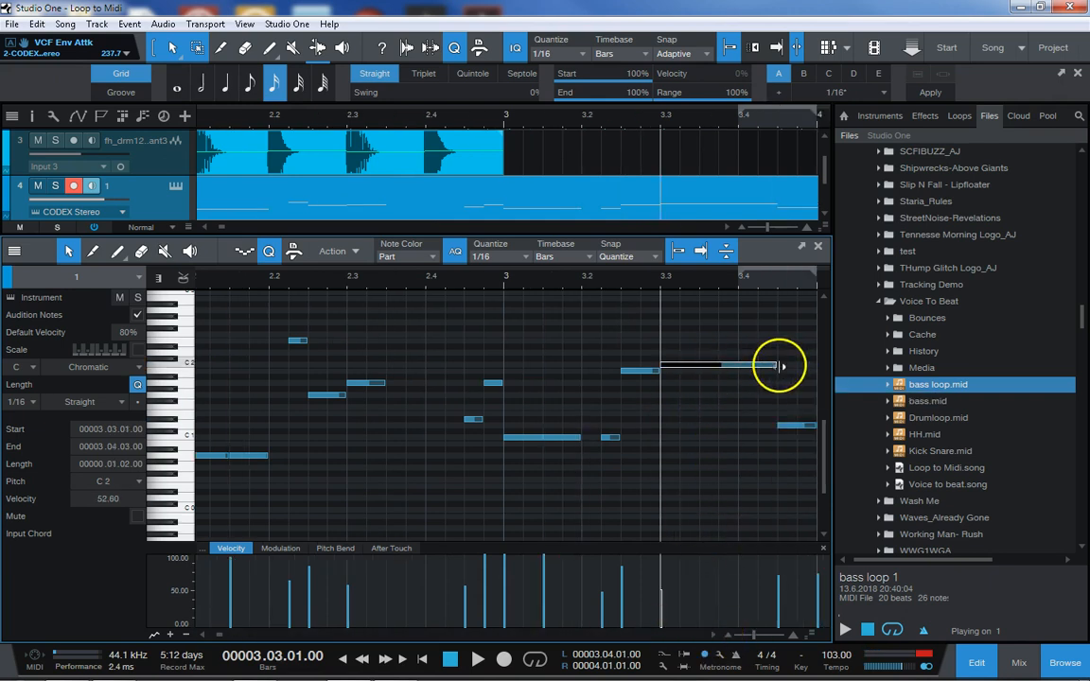
drag(778, 368, 699, 371)
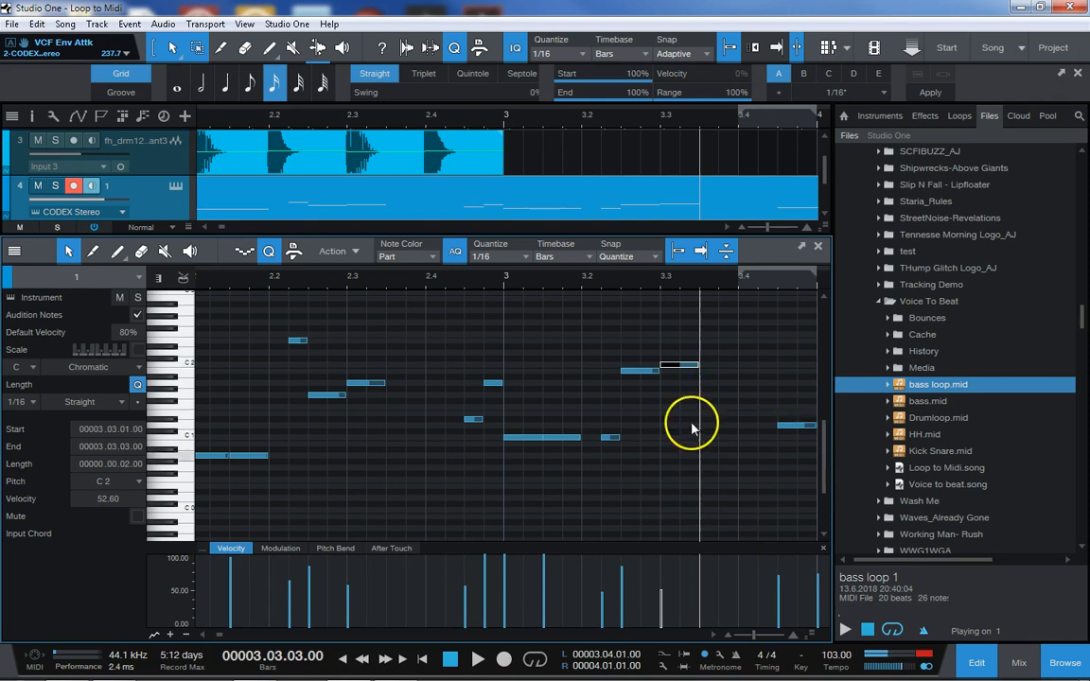
key(comma)
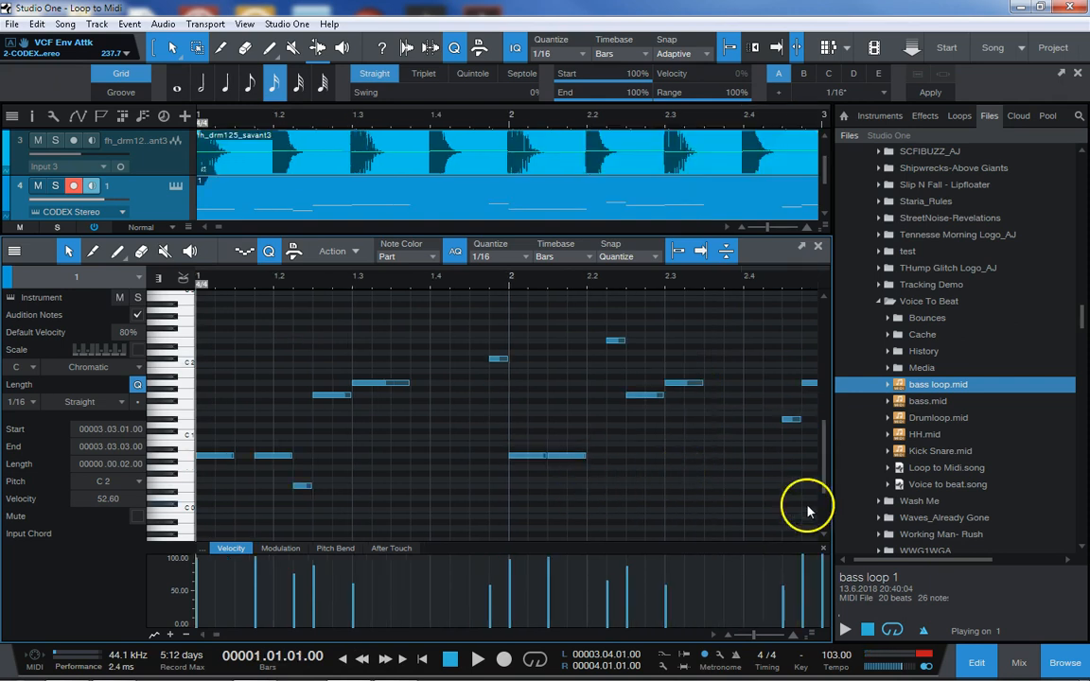
click(819, 247)
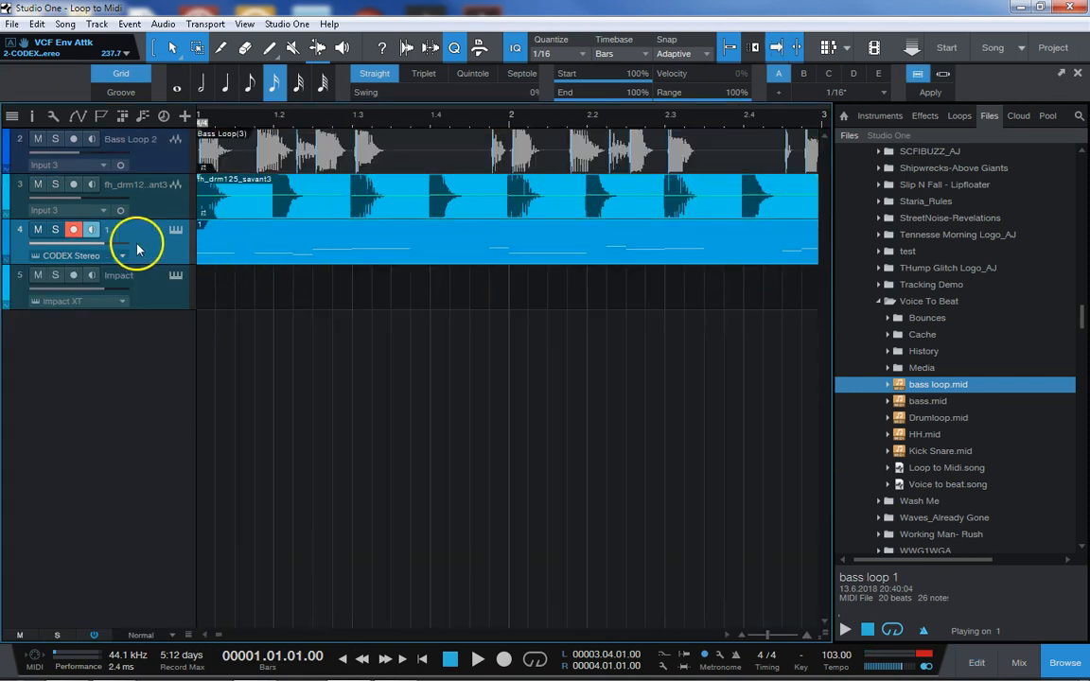
Solo the CODEX Stereo track, play its bass part from bar 1, and return the cursor to the song start
click(56, 230)
key(space)
click(68, 251)
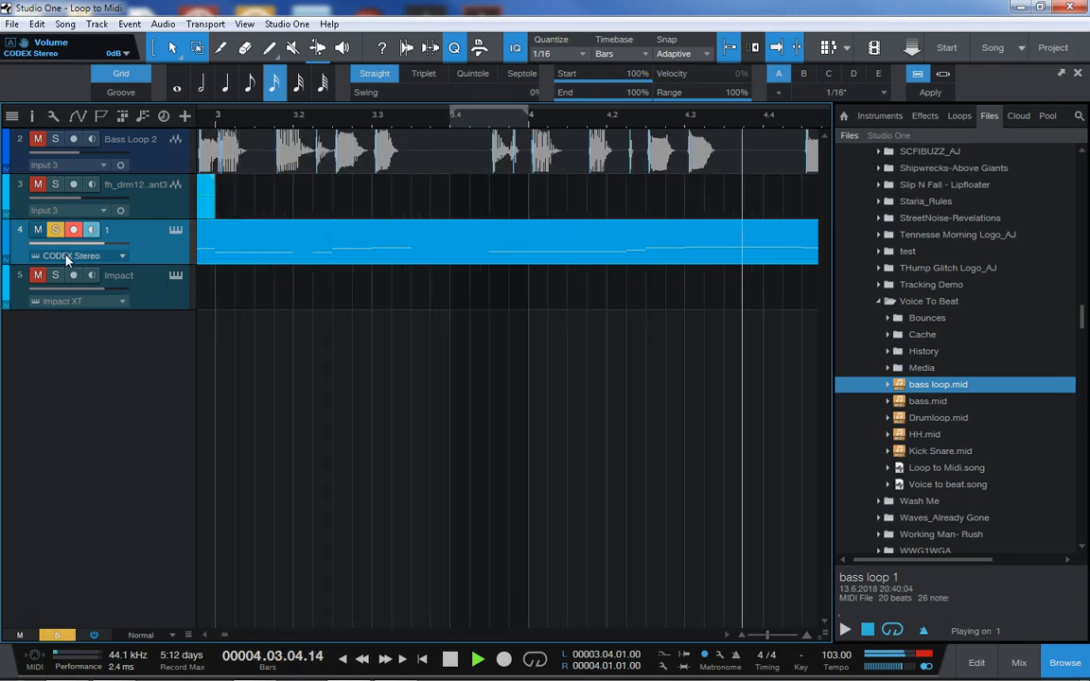
key(space)
click(79, 256)
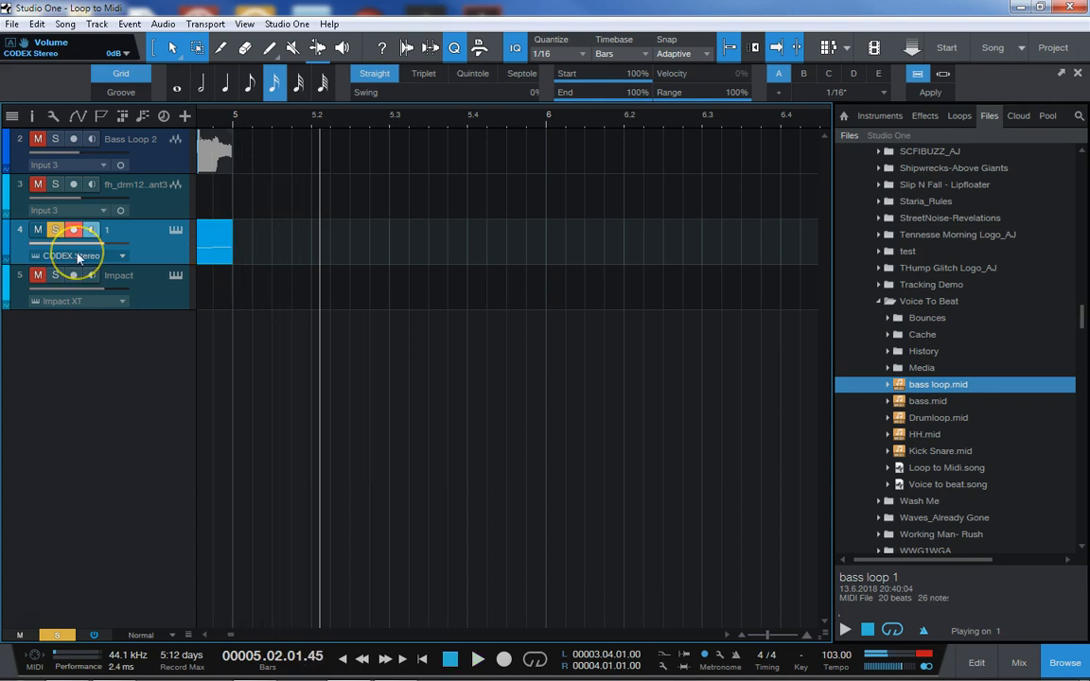
key(comma)
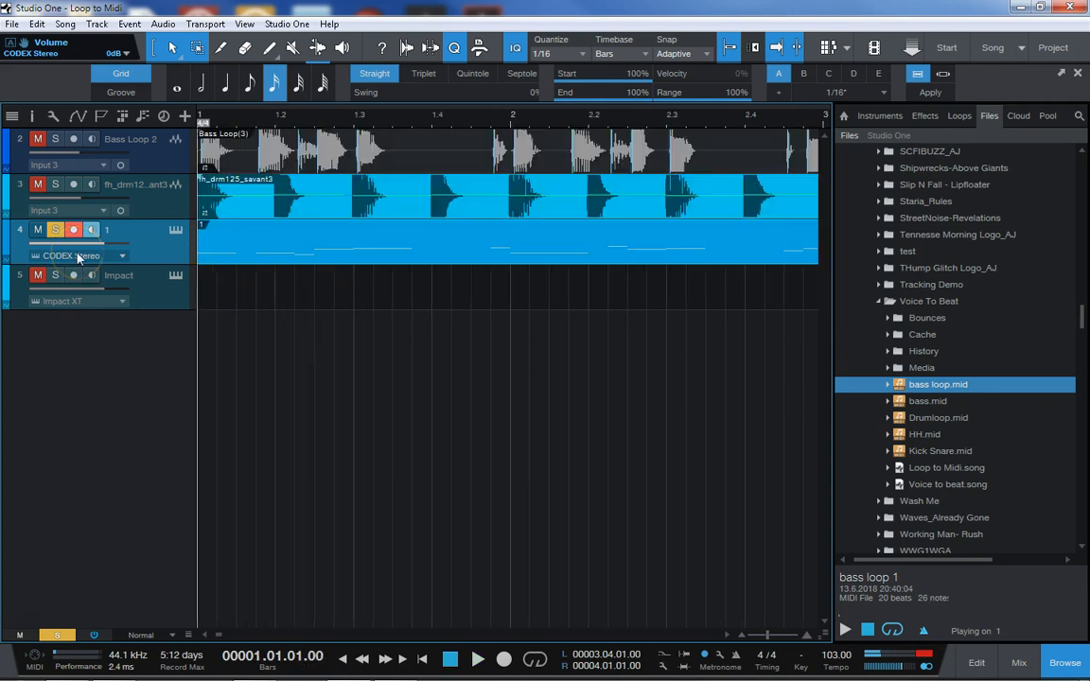
Reopen the bass part, slightly lower the velocity of the A 0 note at bar 2, and close the note editor
double_click(276, 260)
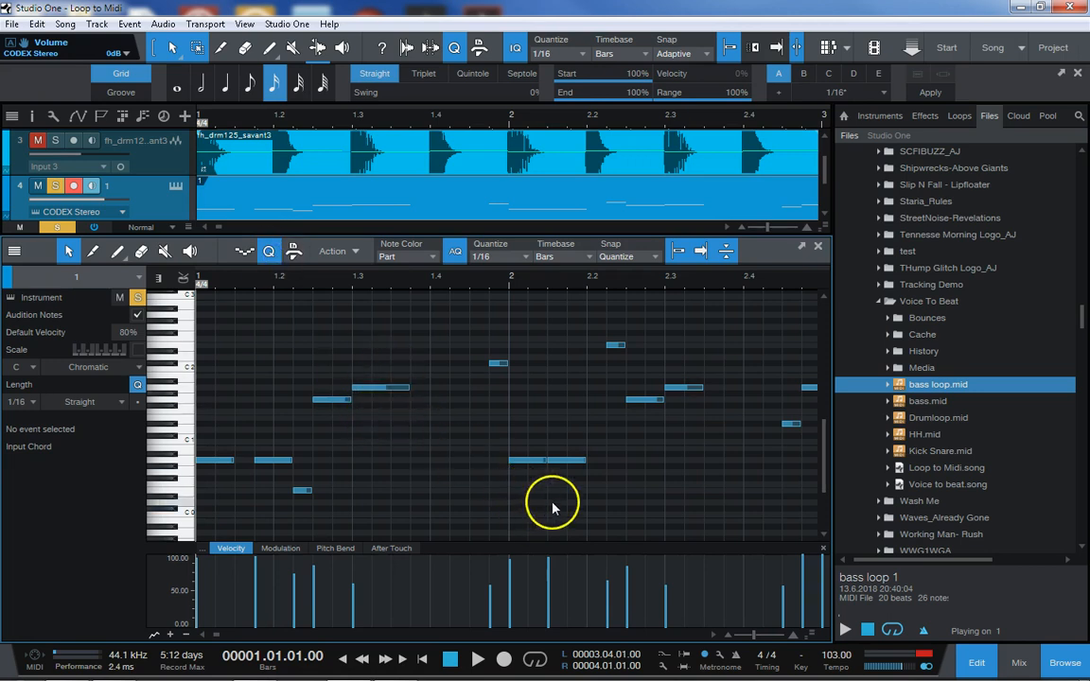
drag(512, 560, 511, 567)
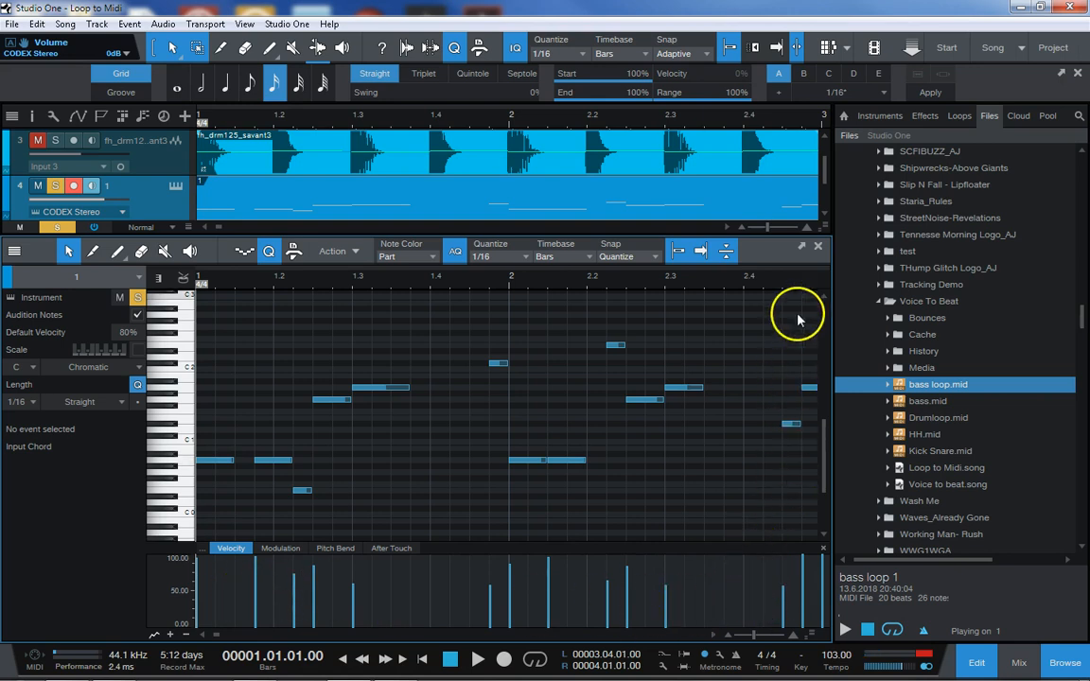
click(820, 249)
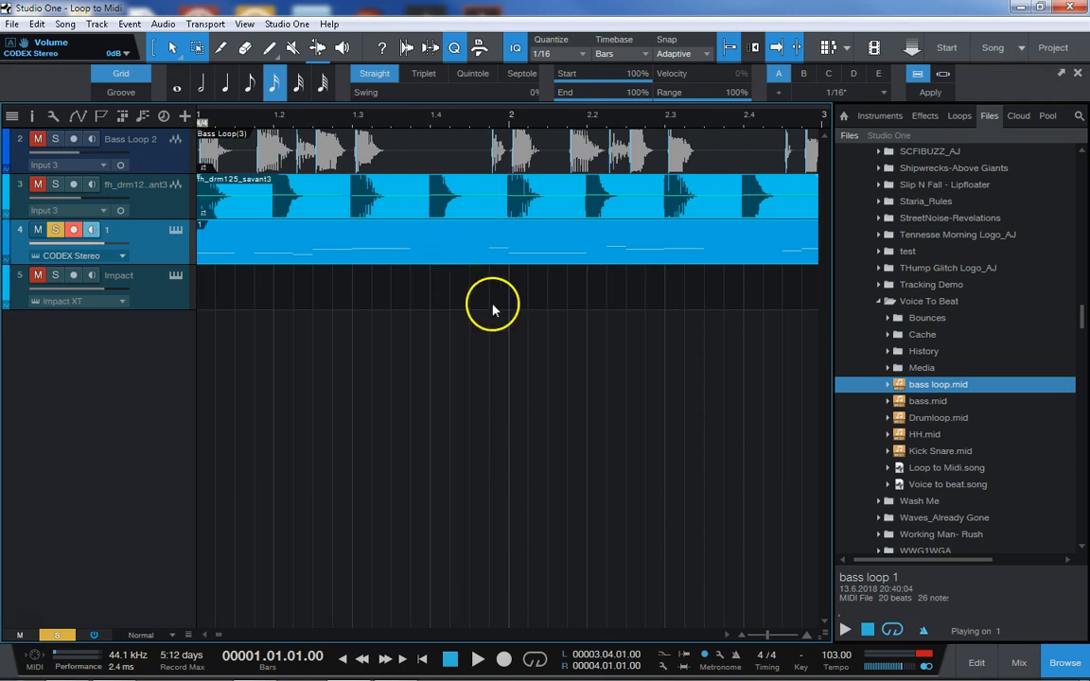
Place Drumloop.mid on the Impact track without its empty first bar, starting at bar 1, and open it for note editing
drag(916, 426, 210, 292)
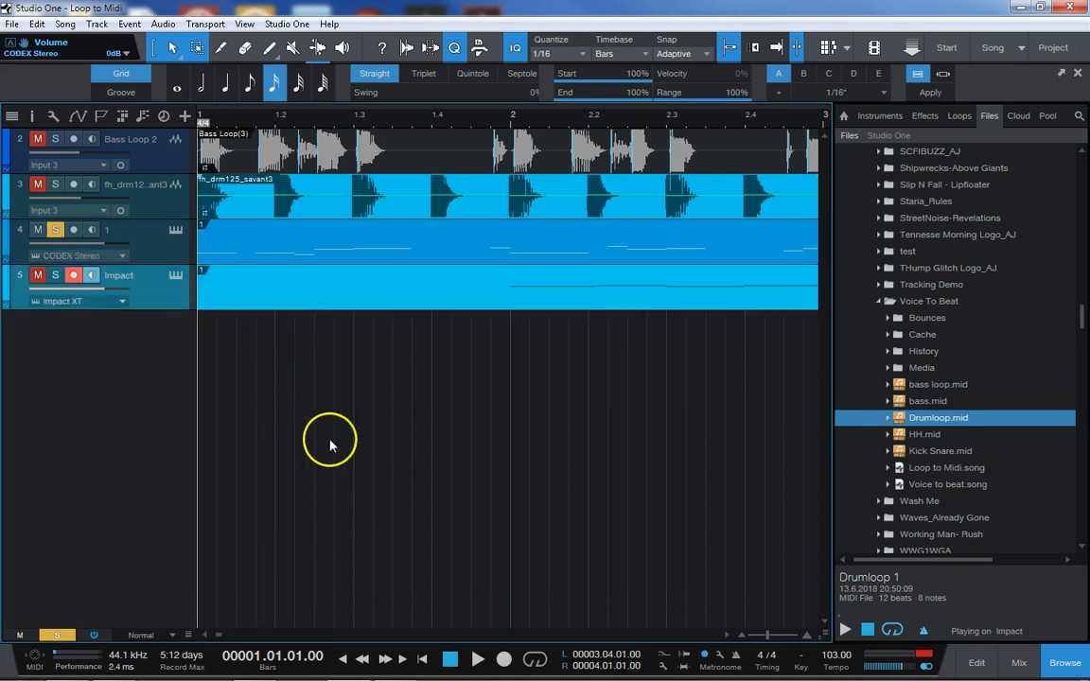
drag(195, 286, 221, 299)
double_click(227, 306)
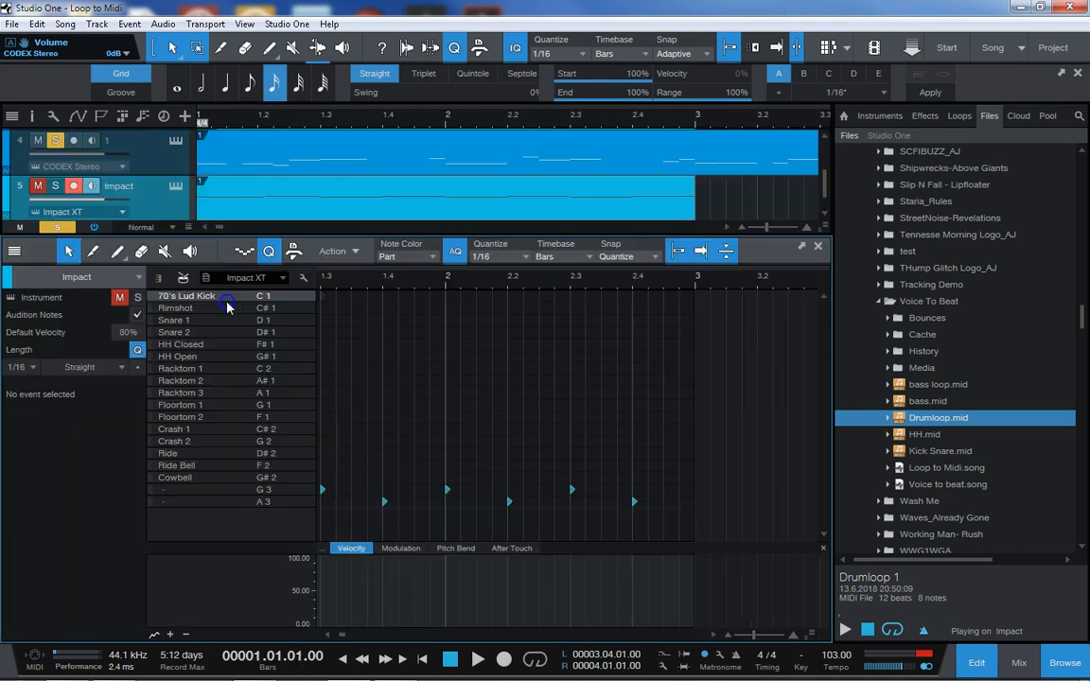
Select all four G 3 drum notes and move them to the 70's Lud Kick lane (C 1)
click(324, 635)
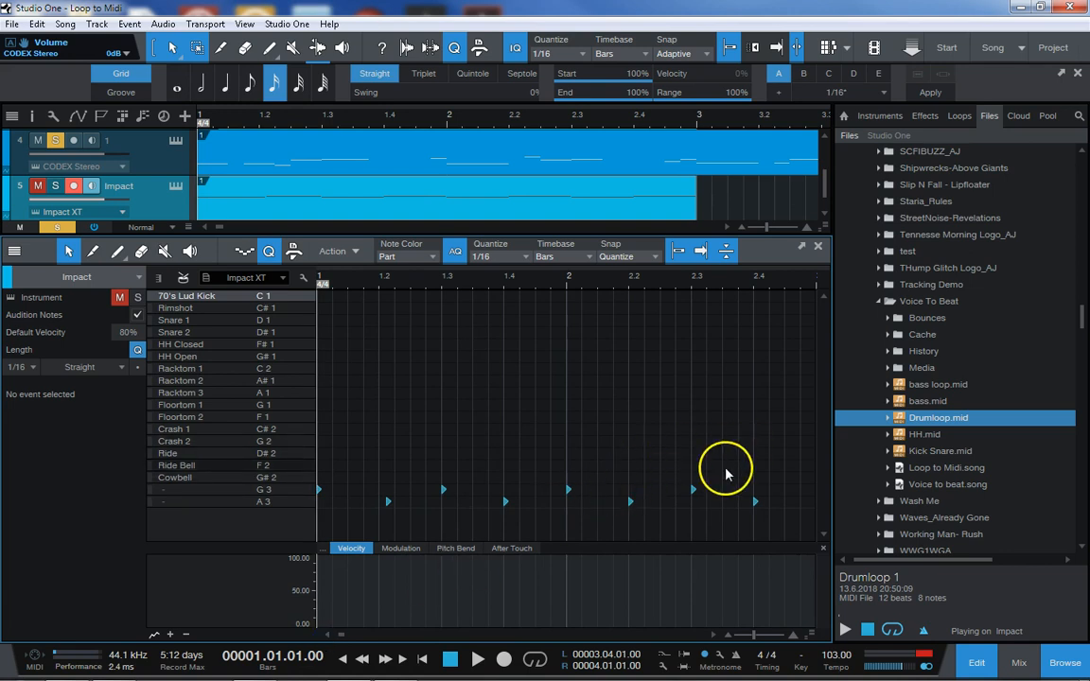
drag(724, 473, 432, 496)
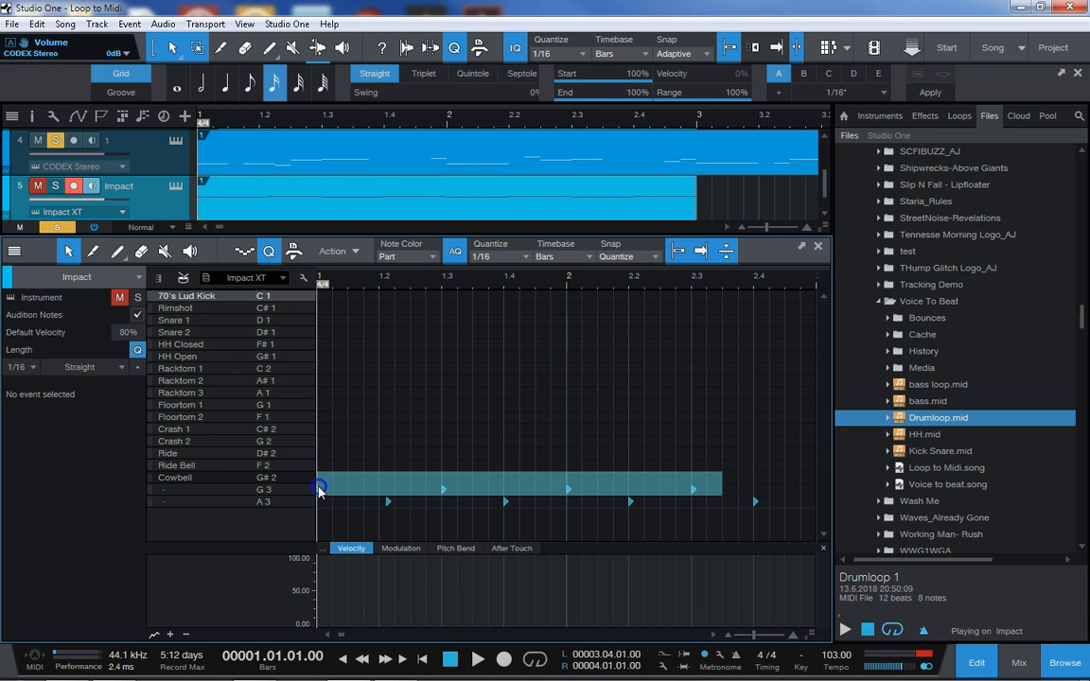
drag(317, 490, 318, 489)
key(Up)
key(Up)
key(Up)
key(Up)
key(Up)
key(Up)
key(Up)
key(Up)
key(Up)
key(Up)
key(Up)
key(Up)
key(Up)
key(Up)
key(Up)
key(Up)
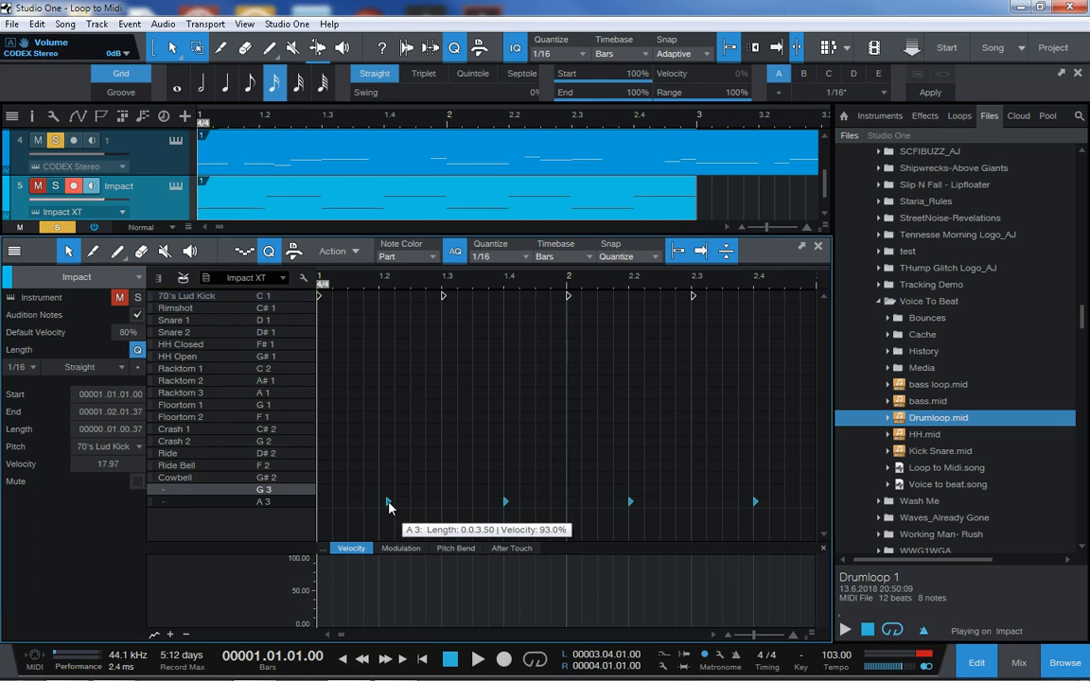
Select all four A 3 drum notes and move them to the Snare 1 lane (D 1)
drag(365, 491, 794, 512)
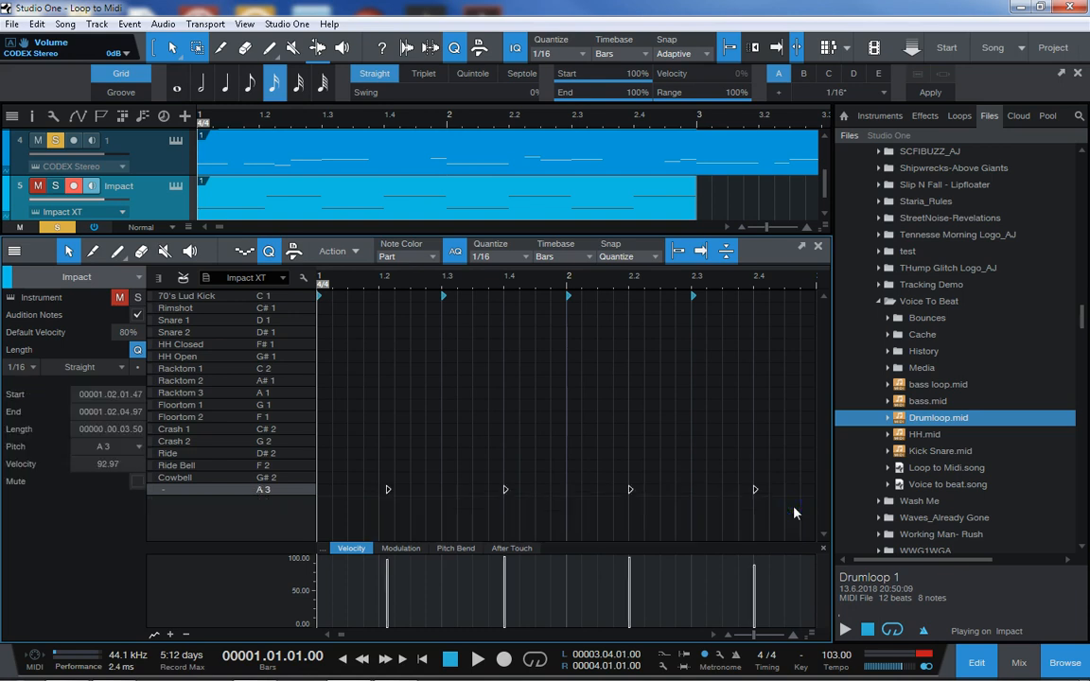
key(Up)
key(Up)
key(Up)
key(Up)
key(Up)
key(Up)
key(Up)
key(Up)
key(Up)
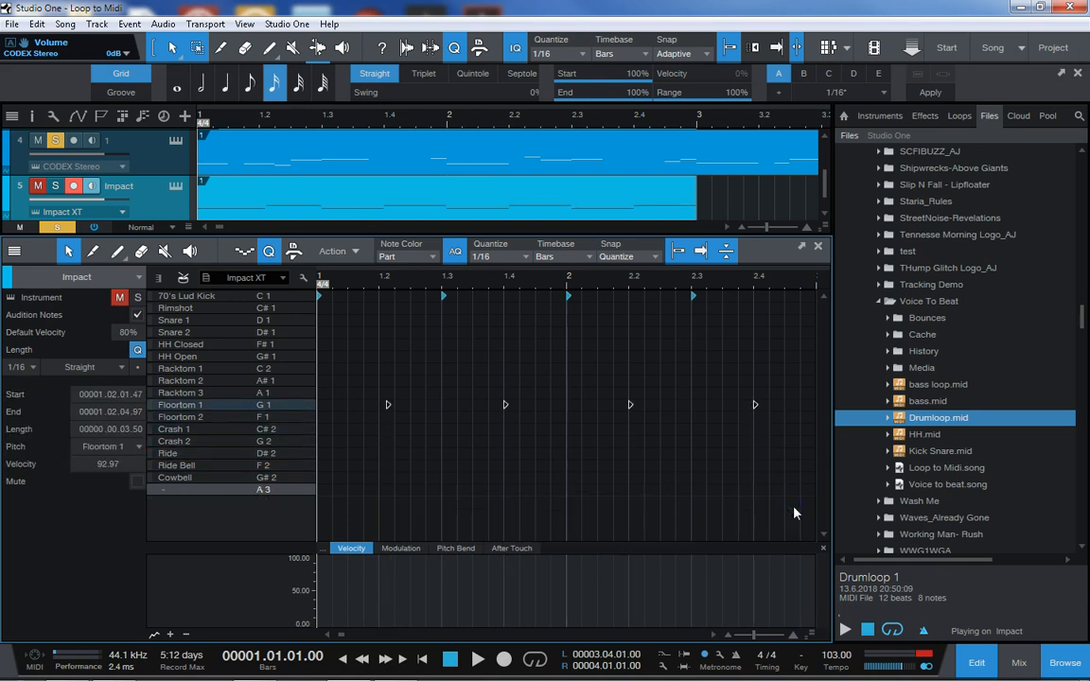
key(Up)
key(Up)
key(Up)
key(Up)
key(Up)
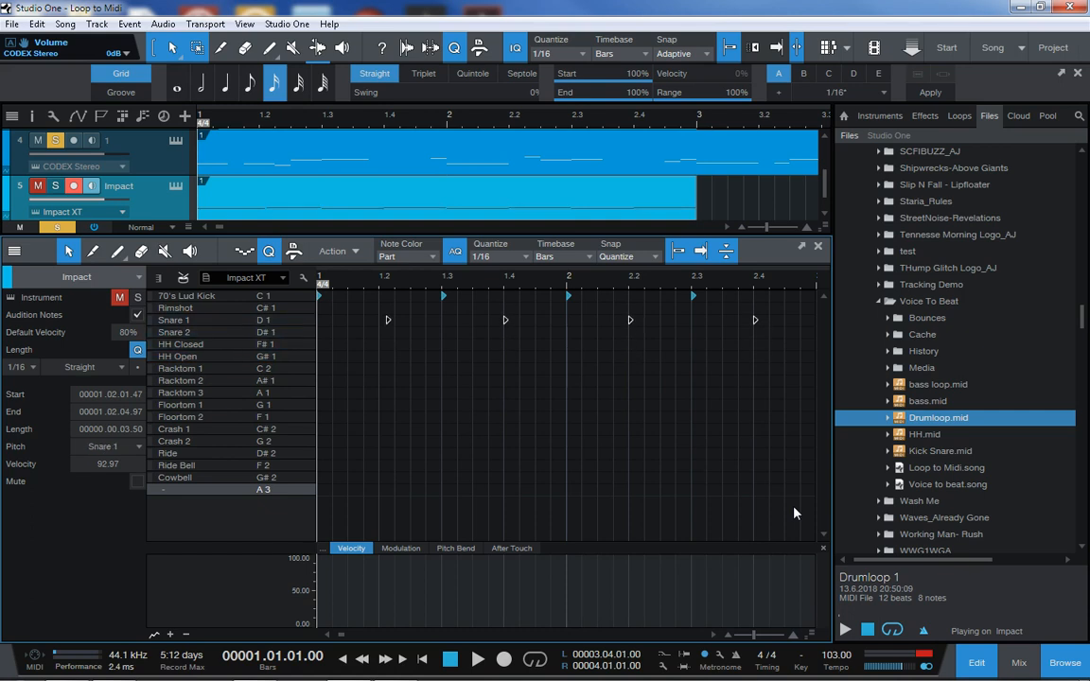
click(720, 377)
Unmute and solo the Impact track, and audition the 70's Lud Kick and Snare 1 sounds
click(120, 297)
click(137, 297)
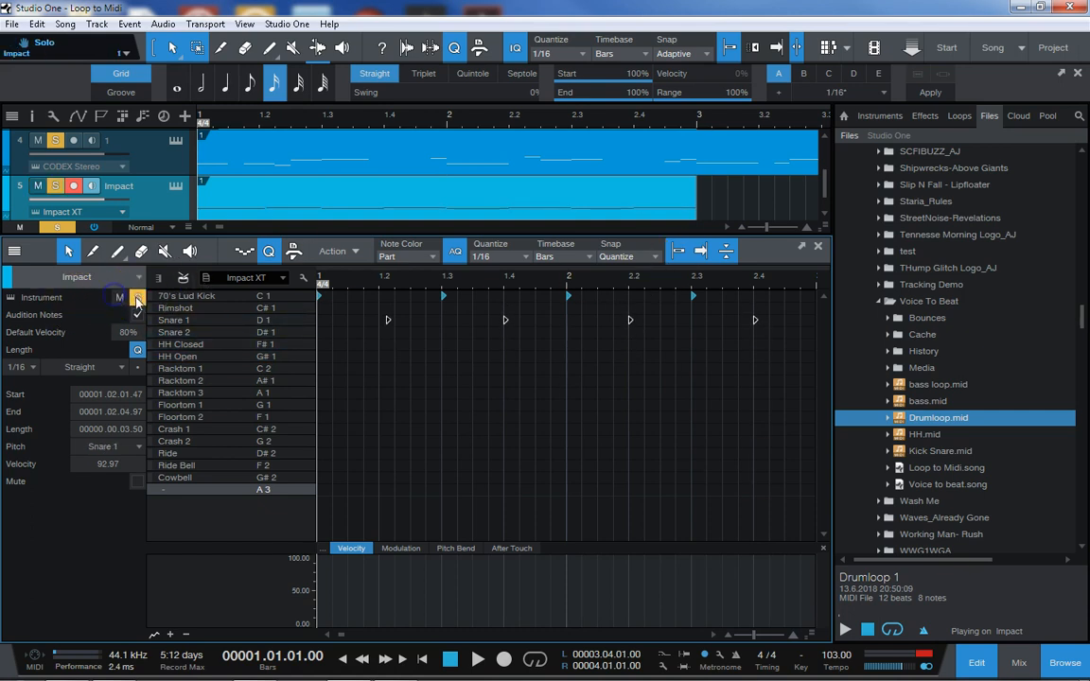
click(190, 299)
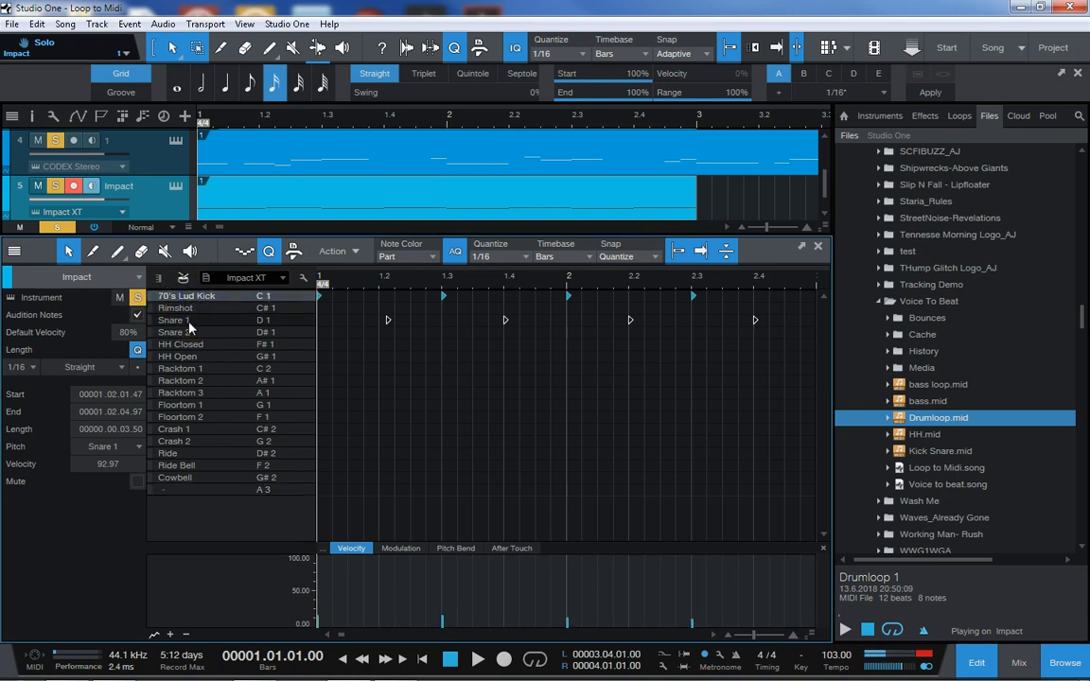
click(189, 322)
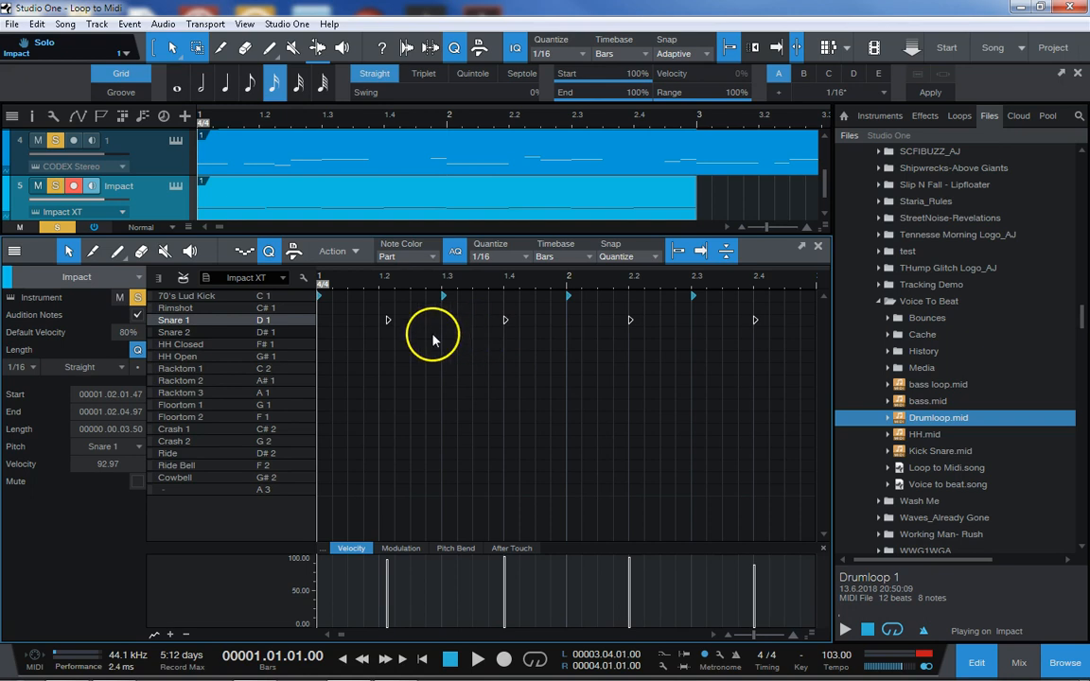
Align only the first Snare 1 note to beat 1.2, leaving the other snare notes in place, and close the note editor
drag(388, 323, 384, 327)
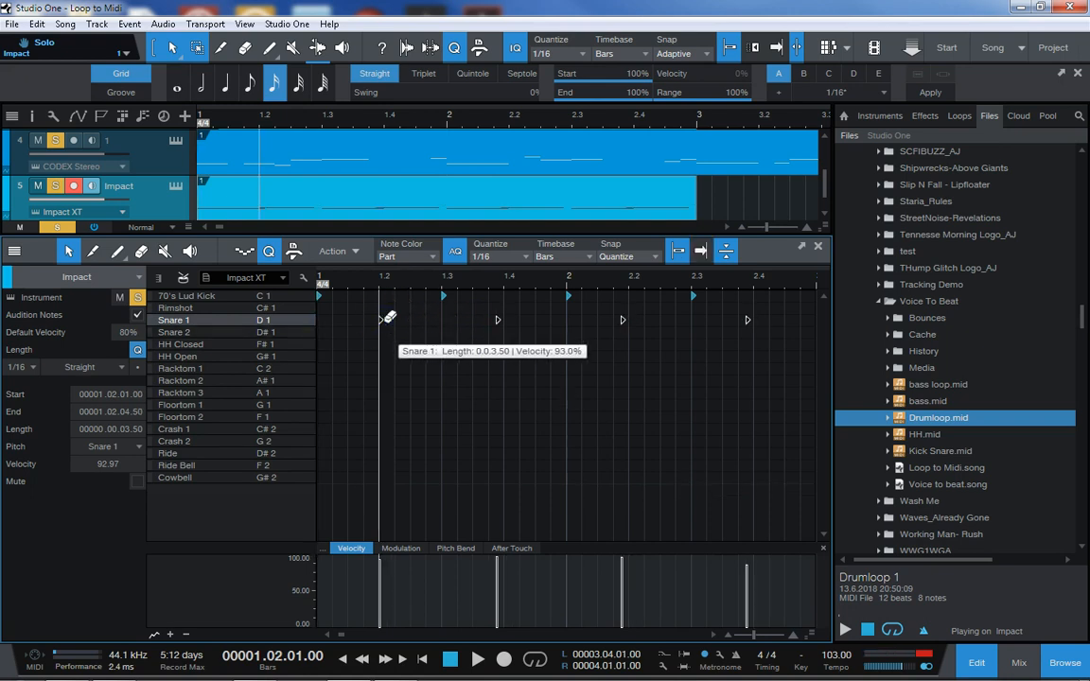
key(ctrl+z)
click(393, 336)
drag(388, 320, 382, 320)
click(398, 380)
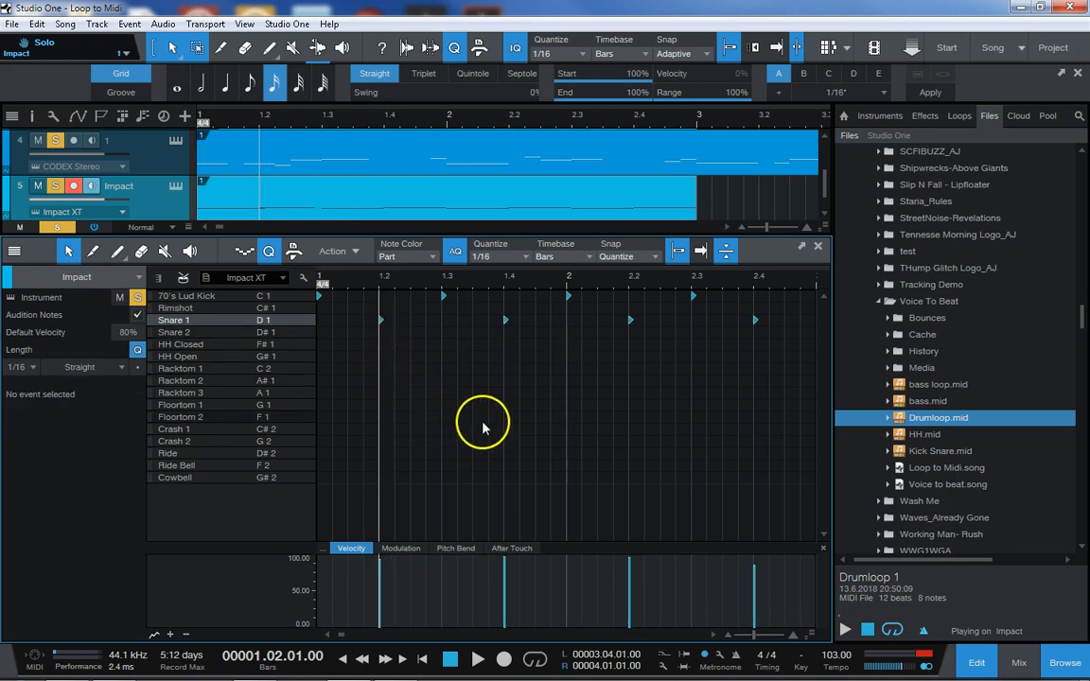
click(818, 246)
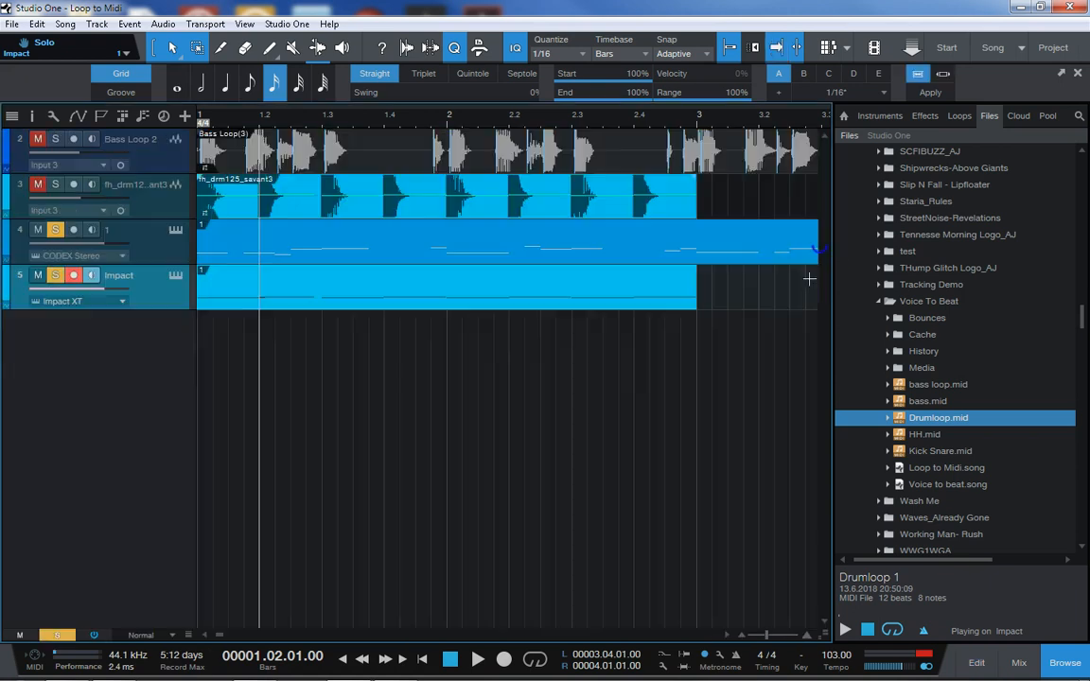
Play the soloed CODEX bass and Impact drum parts together from the start of the song
key(comma)
key(space)
key(space)
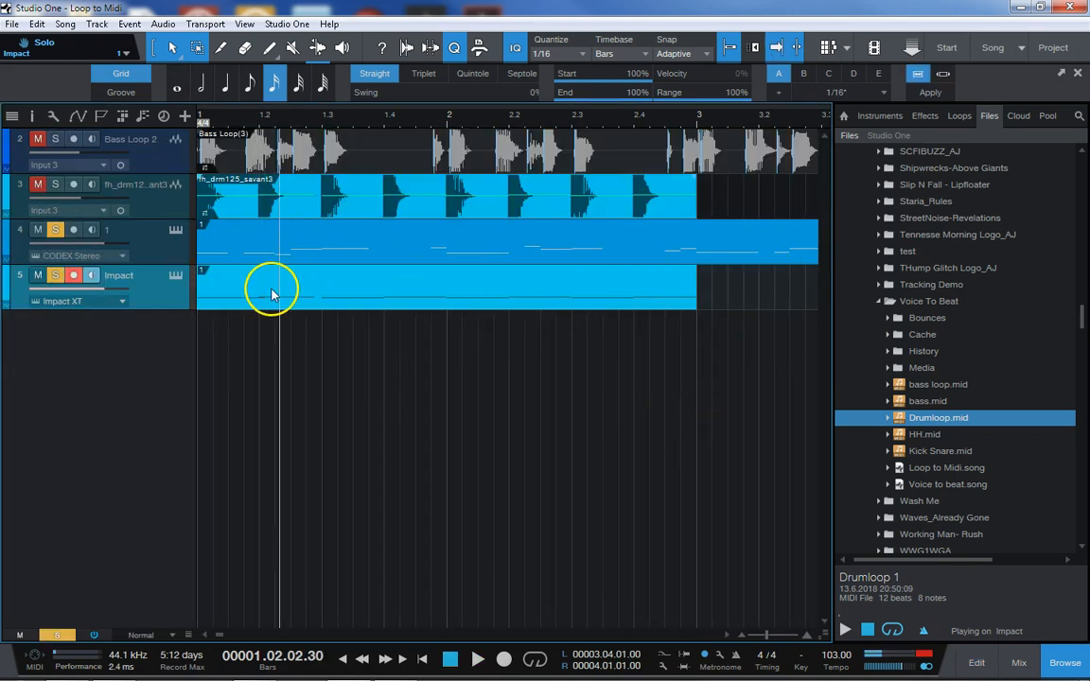
key(space)
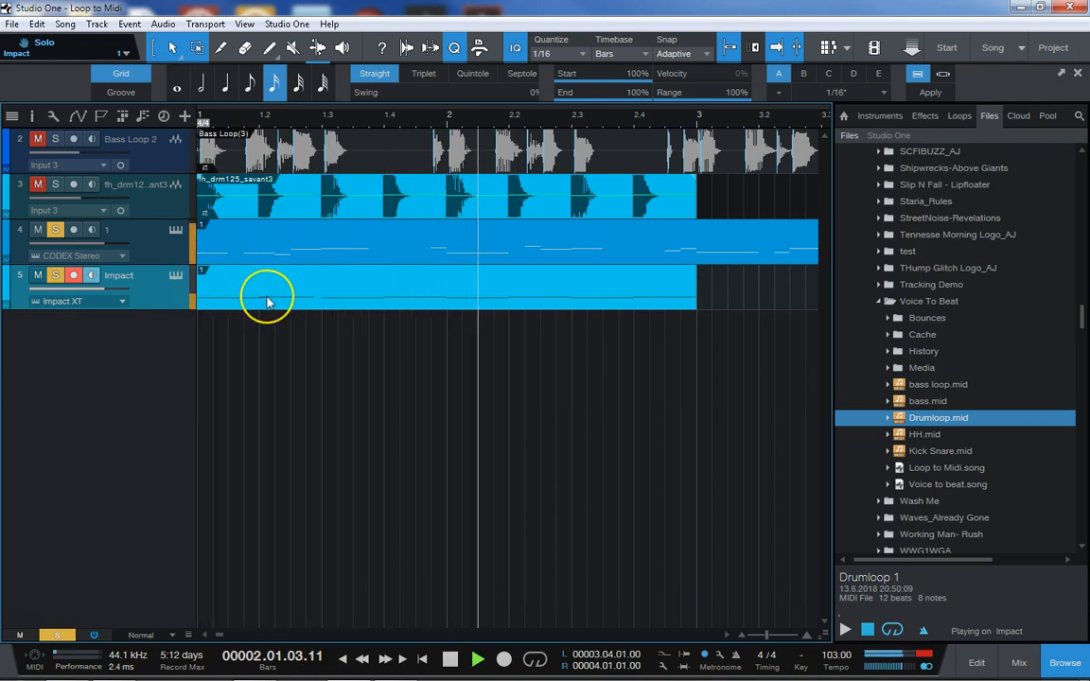
key(space)
Raise the velocities of all 70's Lud Kick notes and set all Snare 1 notes to 100% velocity in the Impact part
double_click(241, 303)
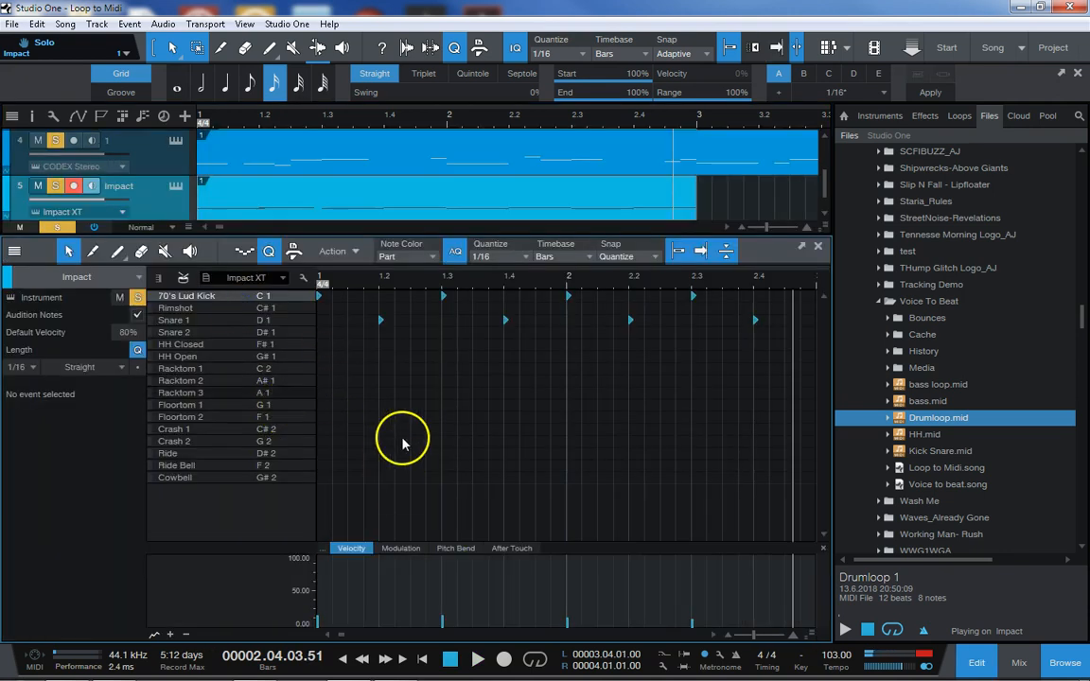
drag(769, 299, 311, 299)
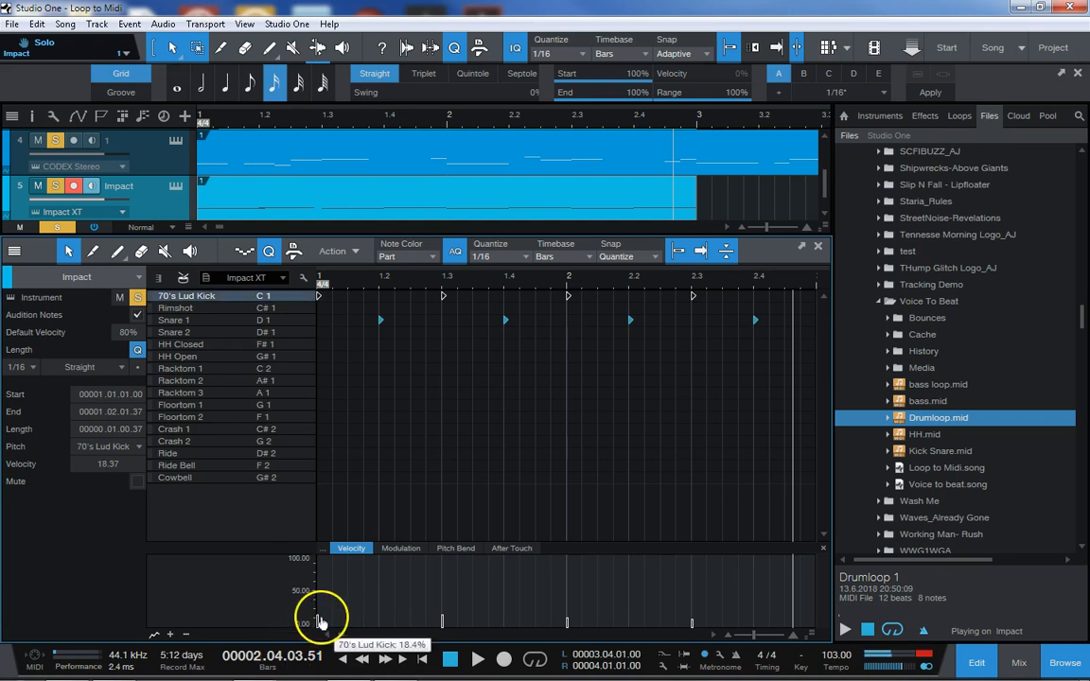
drag(769, 315, 336, 382)
drag(375, 586, 373, 557)
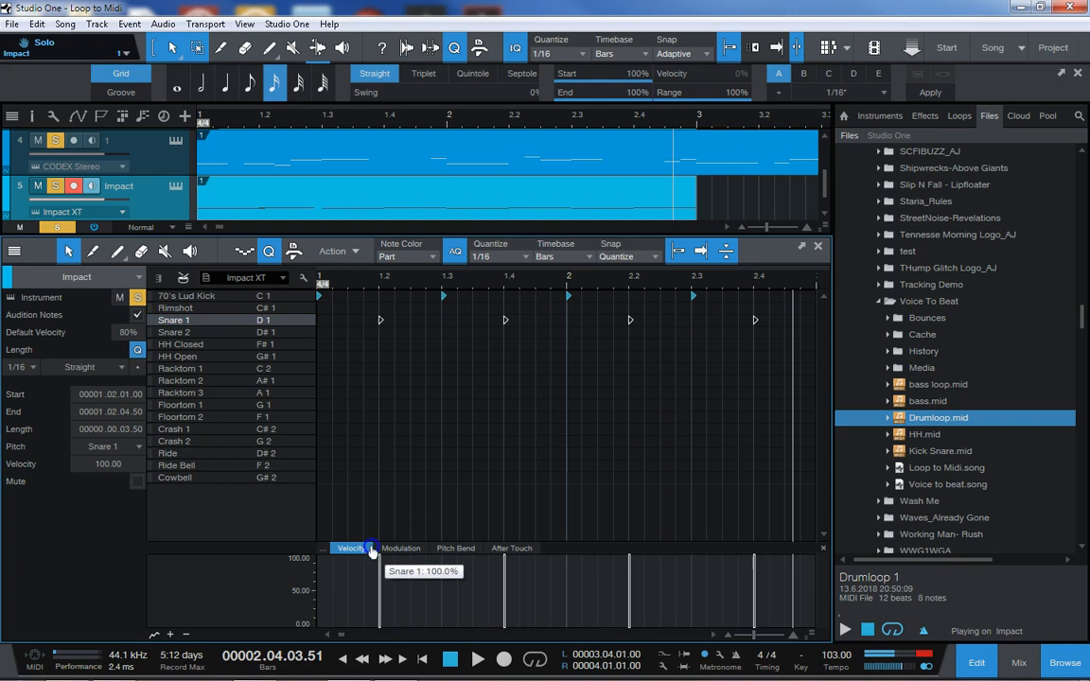
click(820, 249)
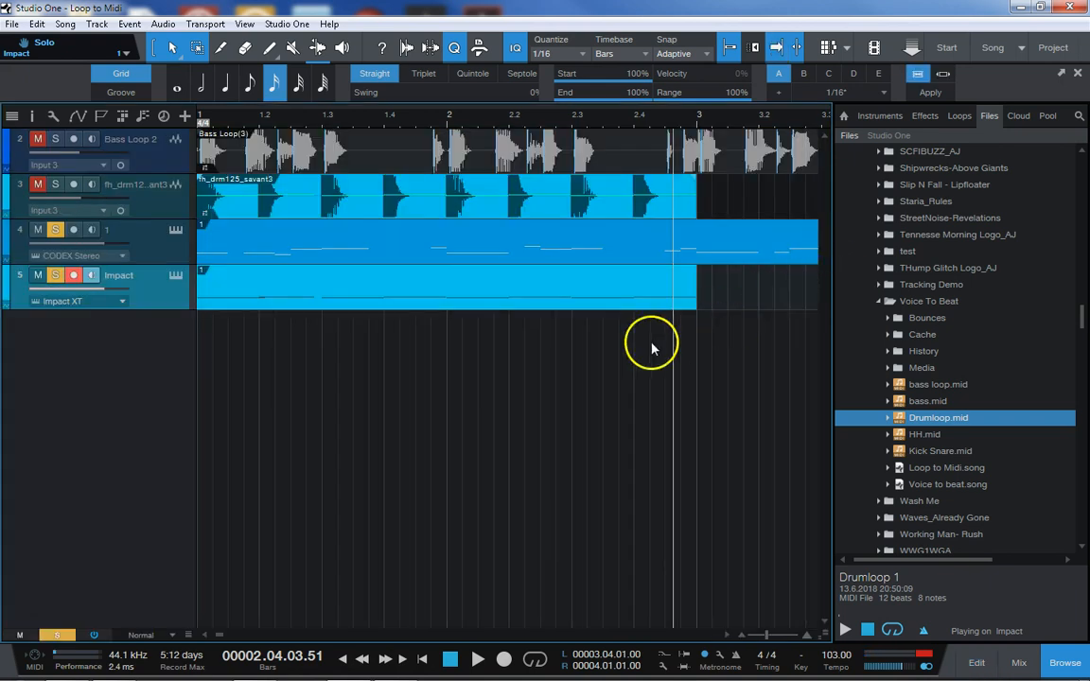
Replay the bass and drum parts from the start to check the new drum velocities
key(comma)
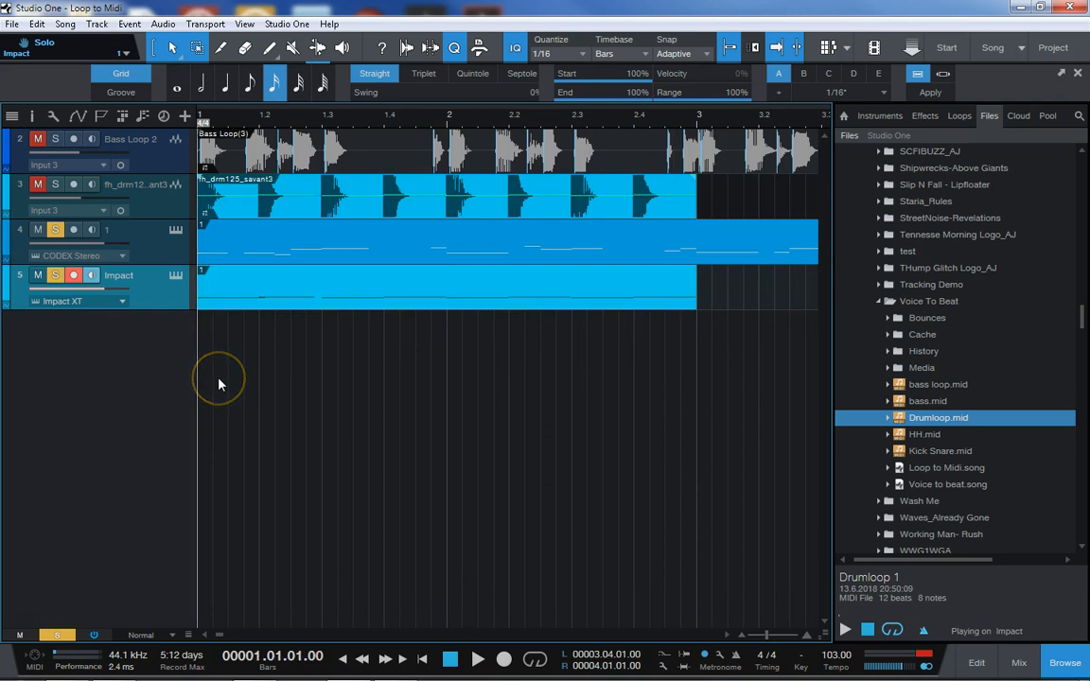
key(space)
key(space)
Lower the CODEX Stereo channel volume to -16.0 dB in the mixer and audition the balance against the drums
click(154, 294)
key(F3)
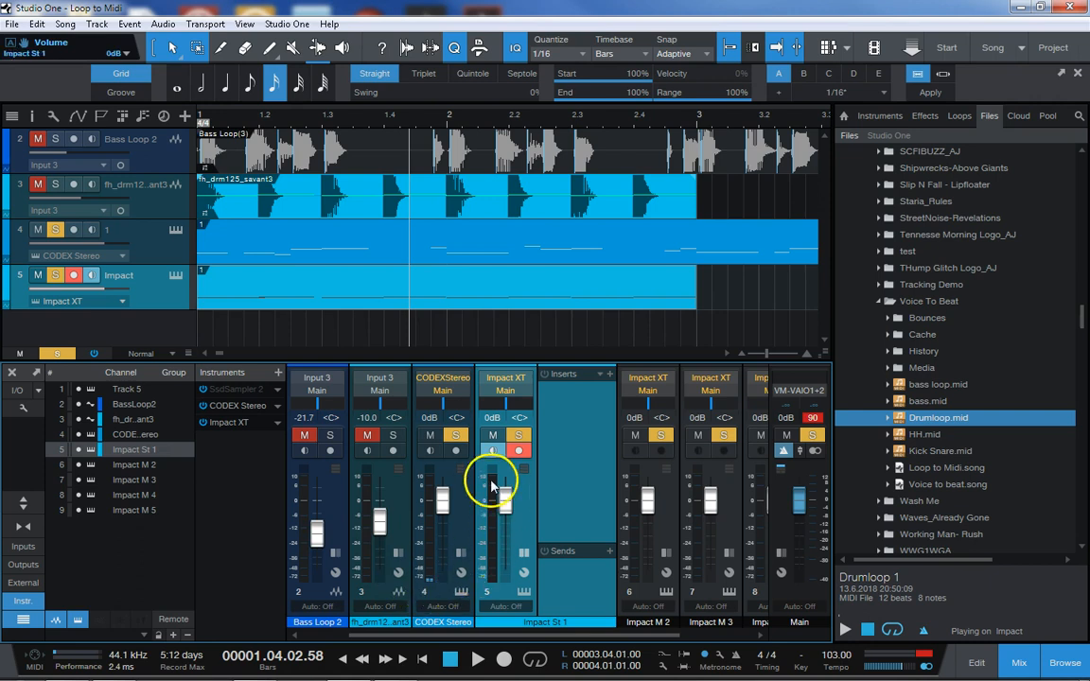
drag(444, 499, 444, 526)
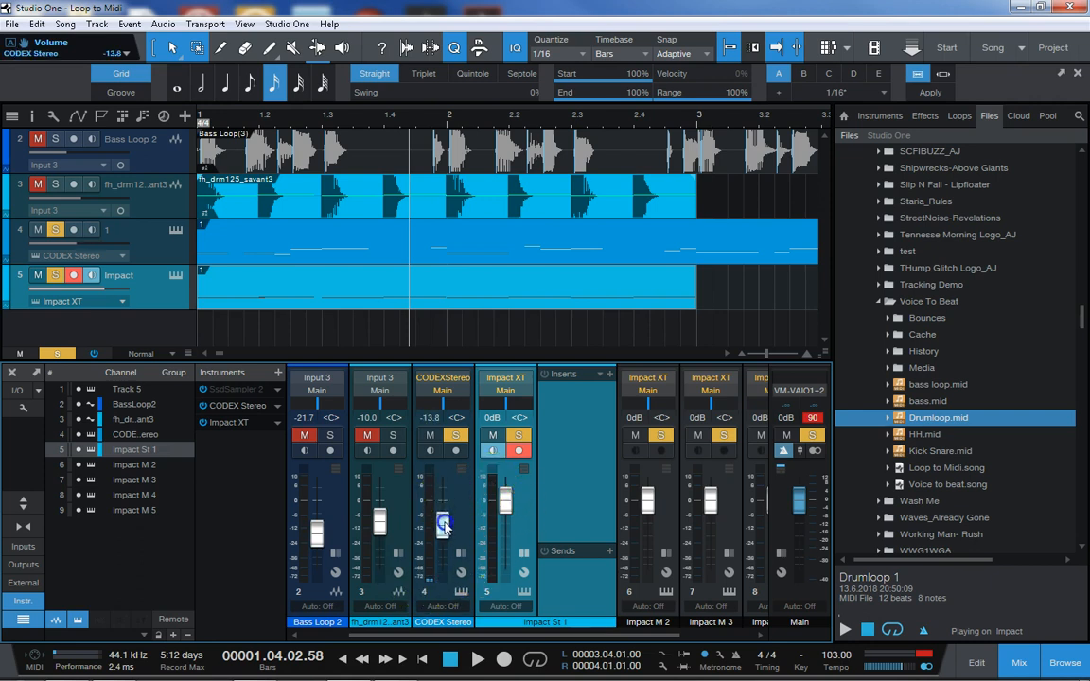
key(space)
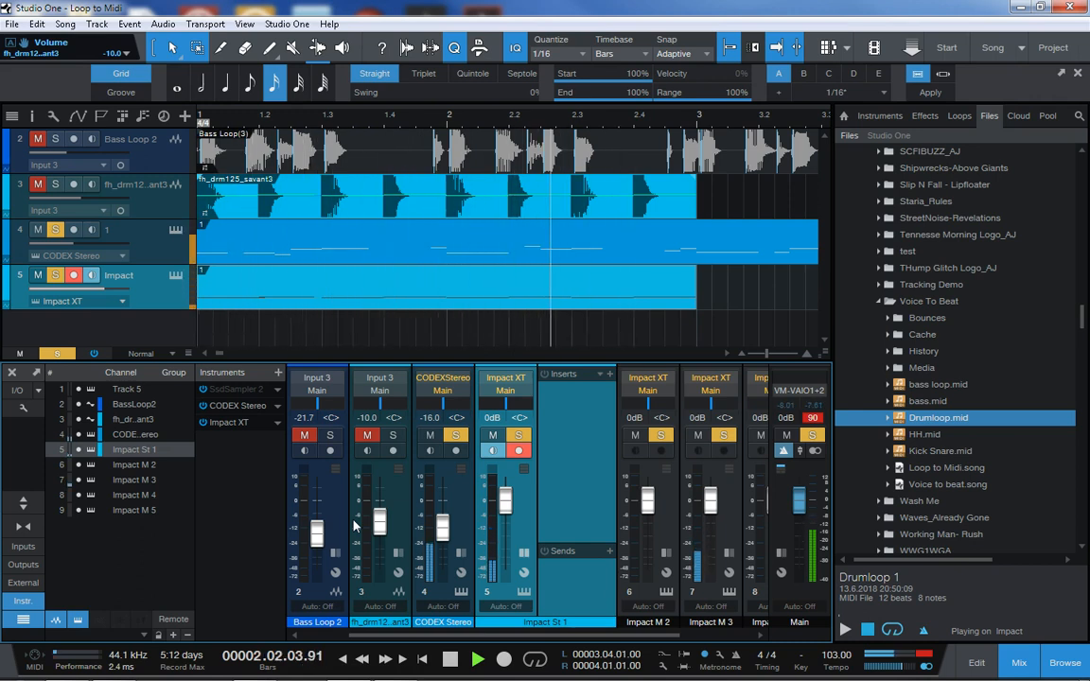
key(space)
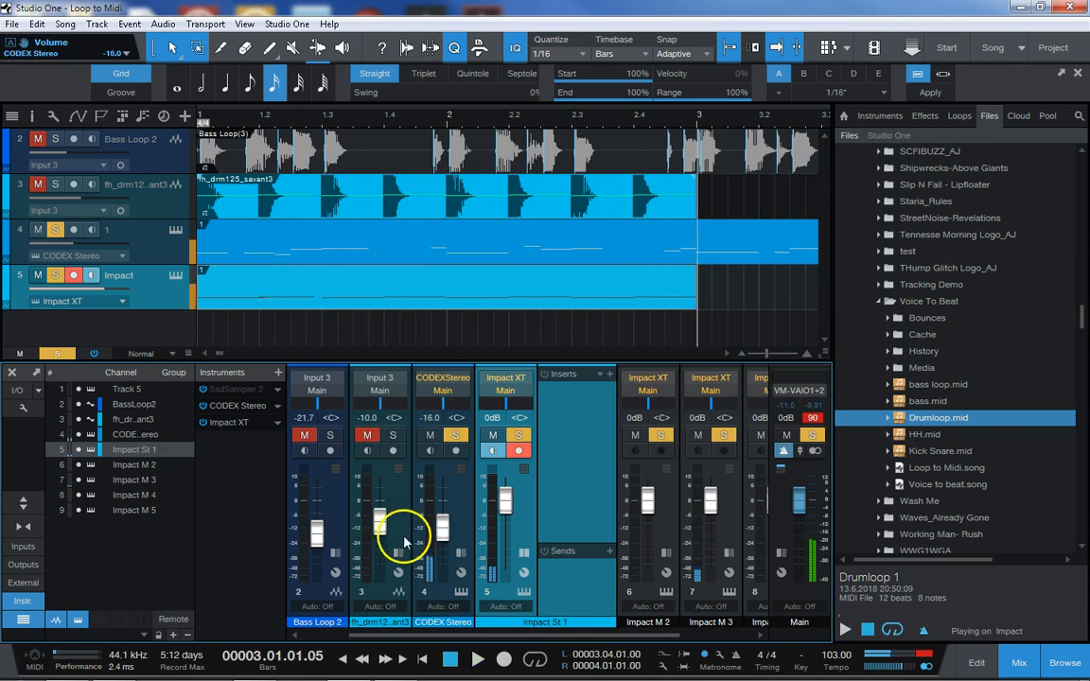
click(12, 375)
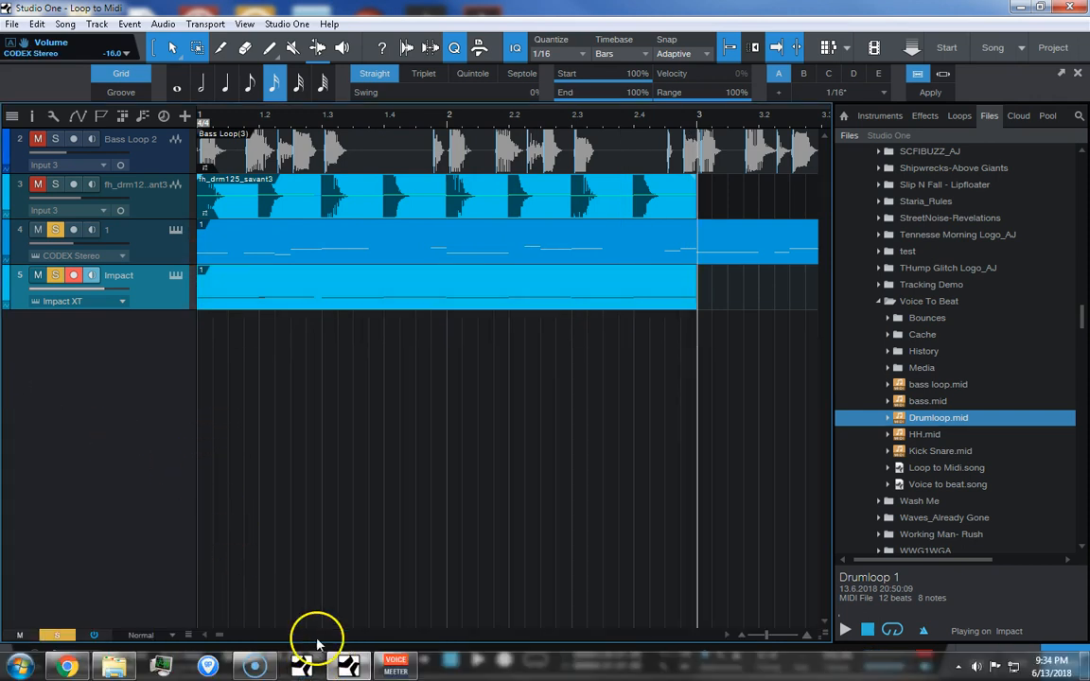
click(364, 476)
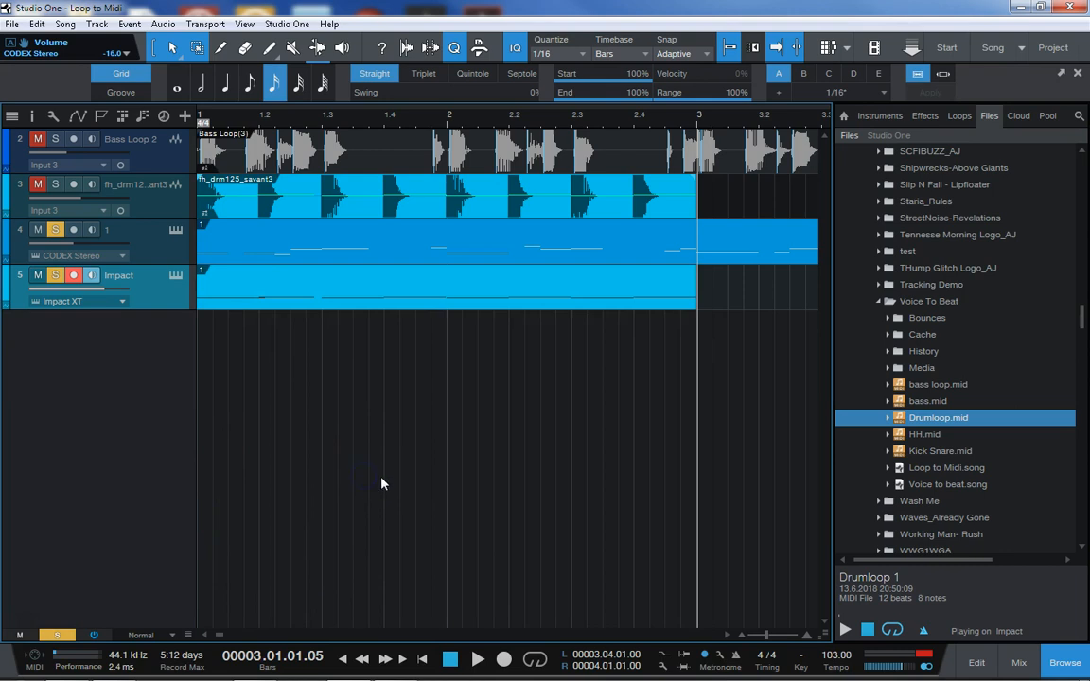
click(638, 305)
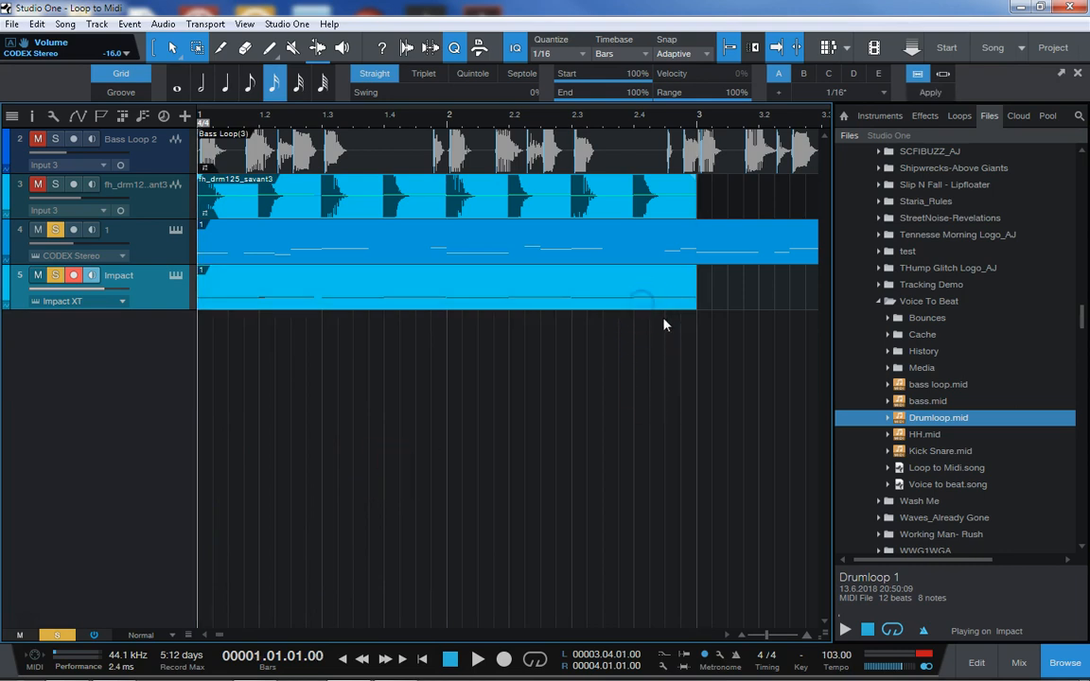
click(608, 248)
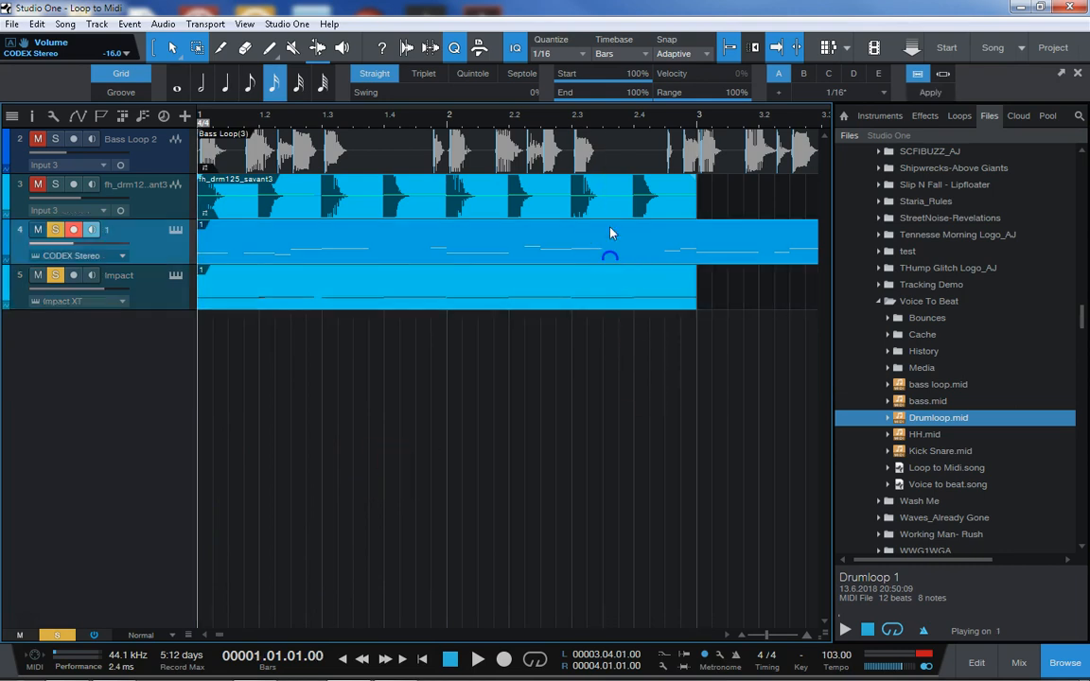
Detect and analyze the transients of the Bass Loop(3) audio event using the Standard detection mode
click(526, 163)
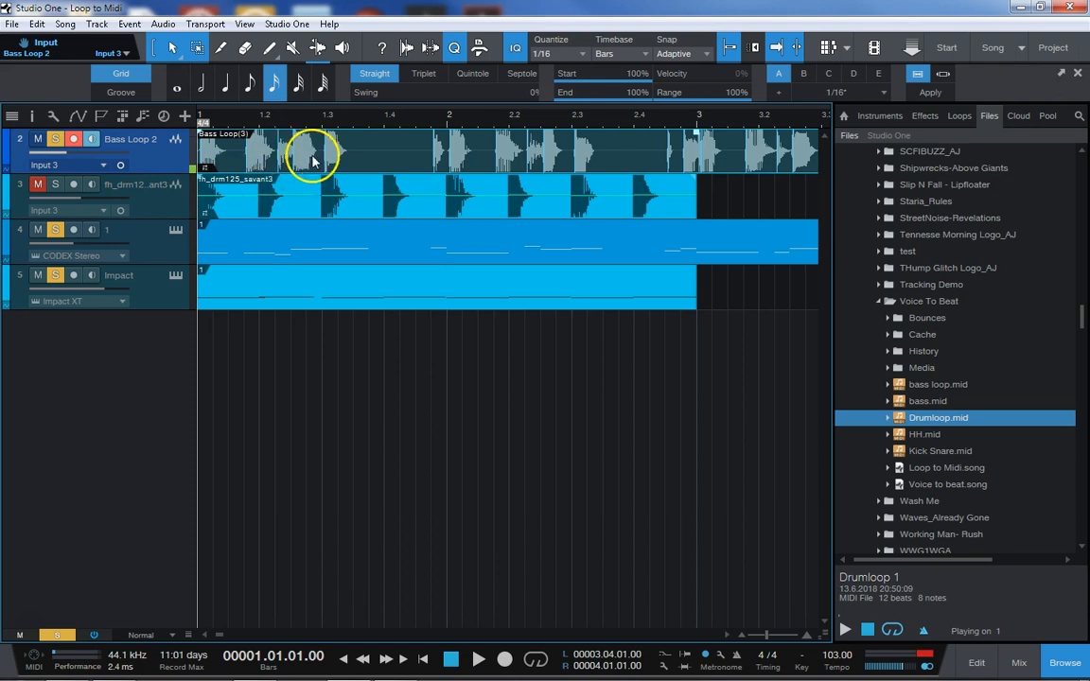
right_click(346, 159)
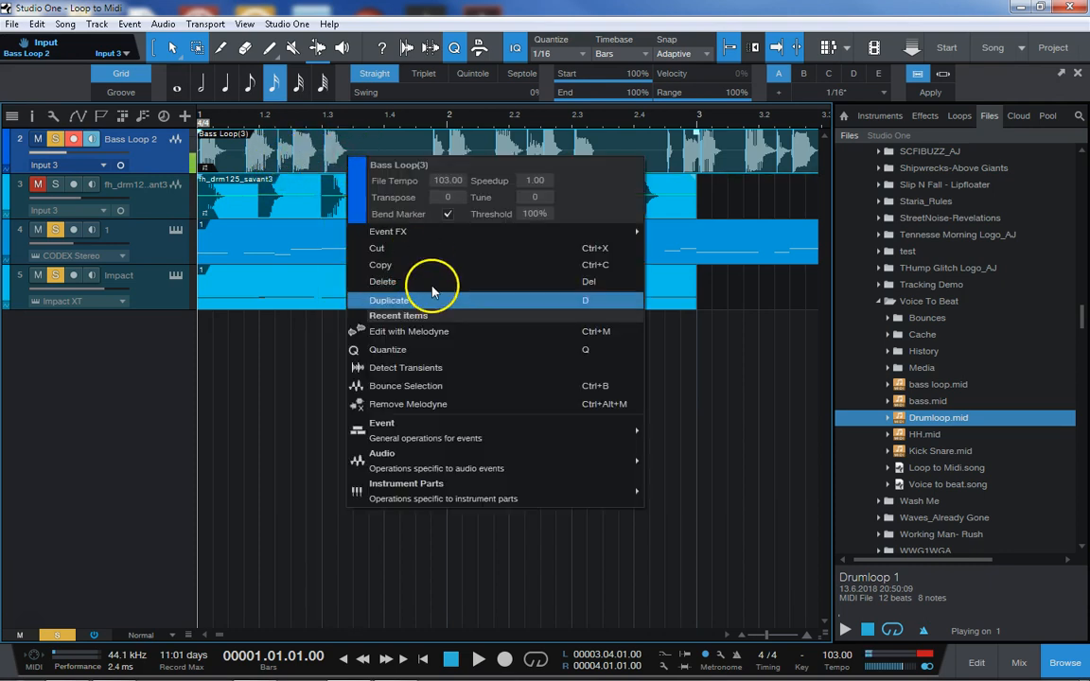
click(417, 367)
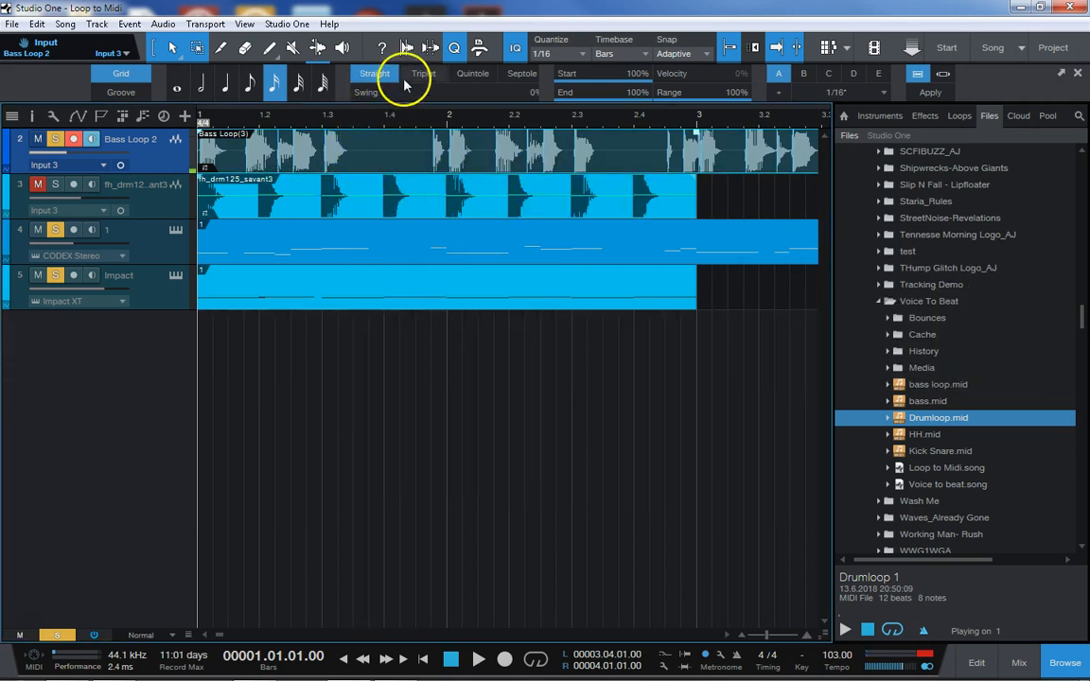
click(407, 47)
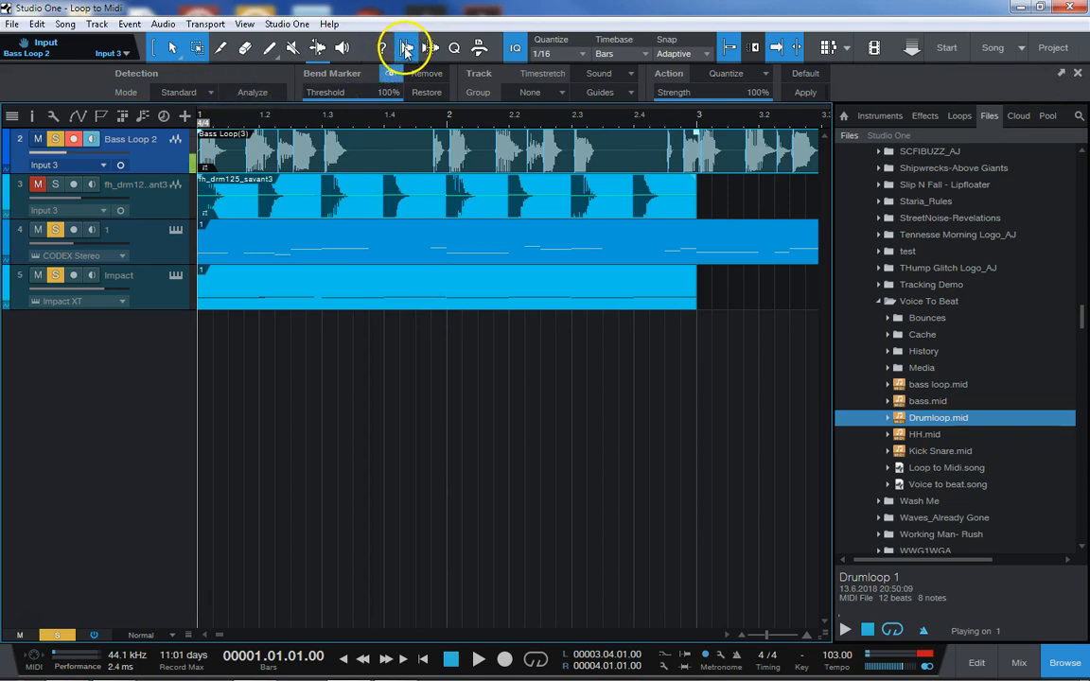
click(253, 93)
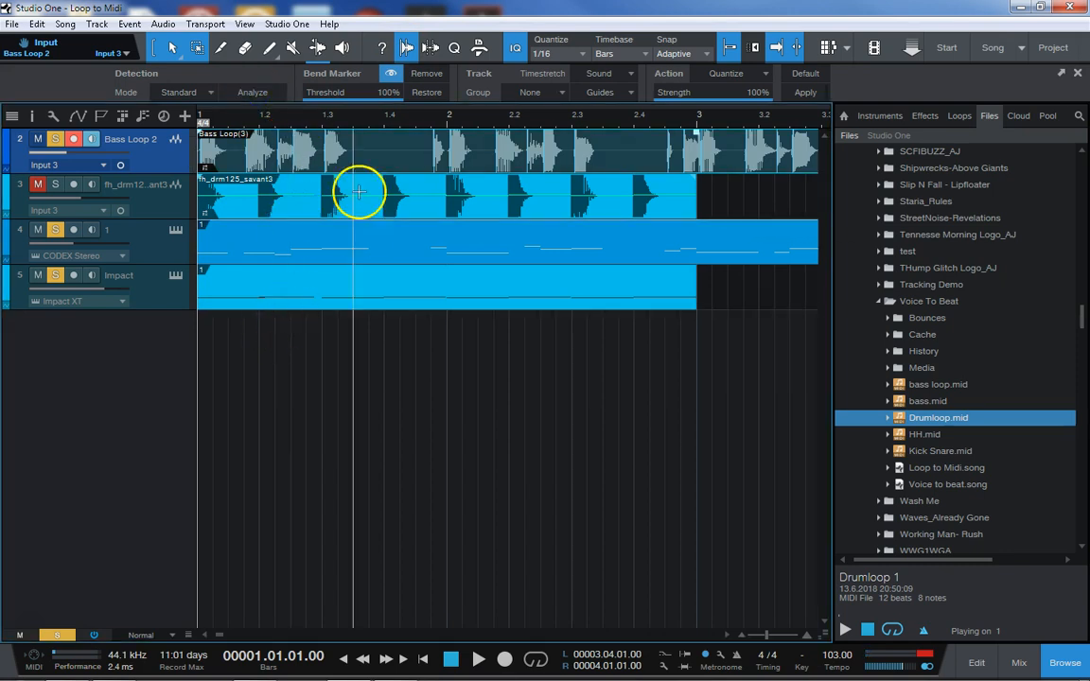
Extract a quantize groove from the Bass Loop(3) audio event and apply it to the CODEX bass part
click(454, 48)
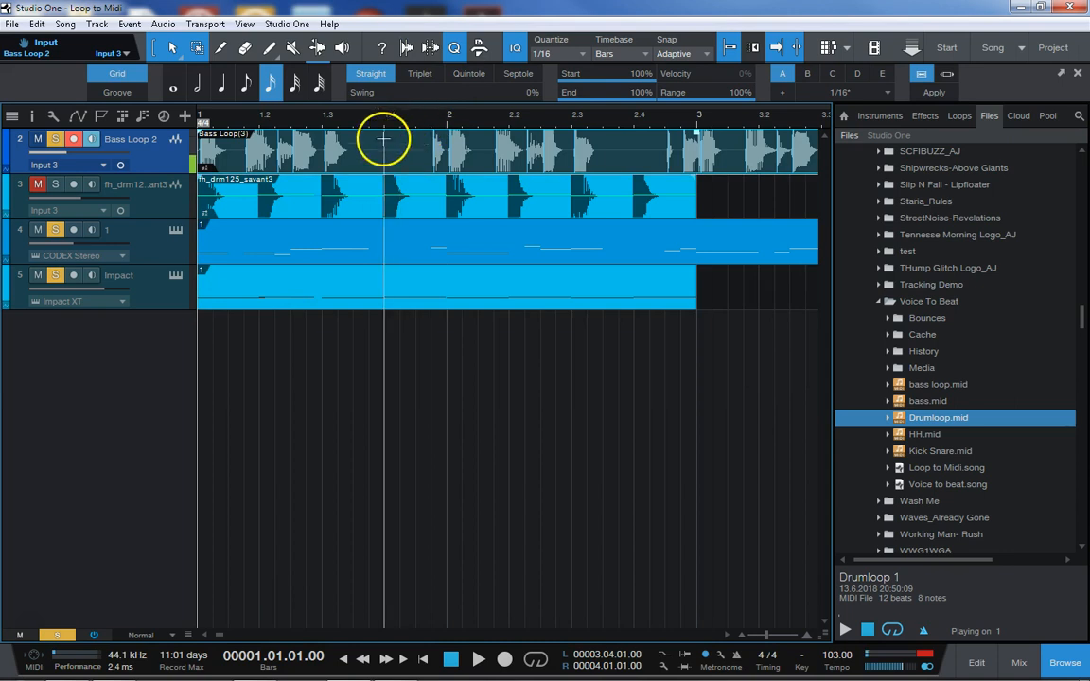
click(109, 94)
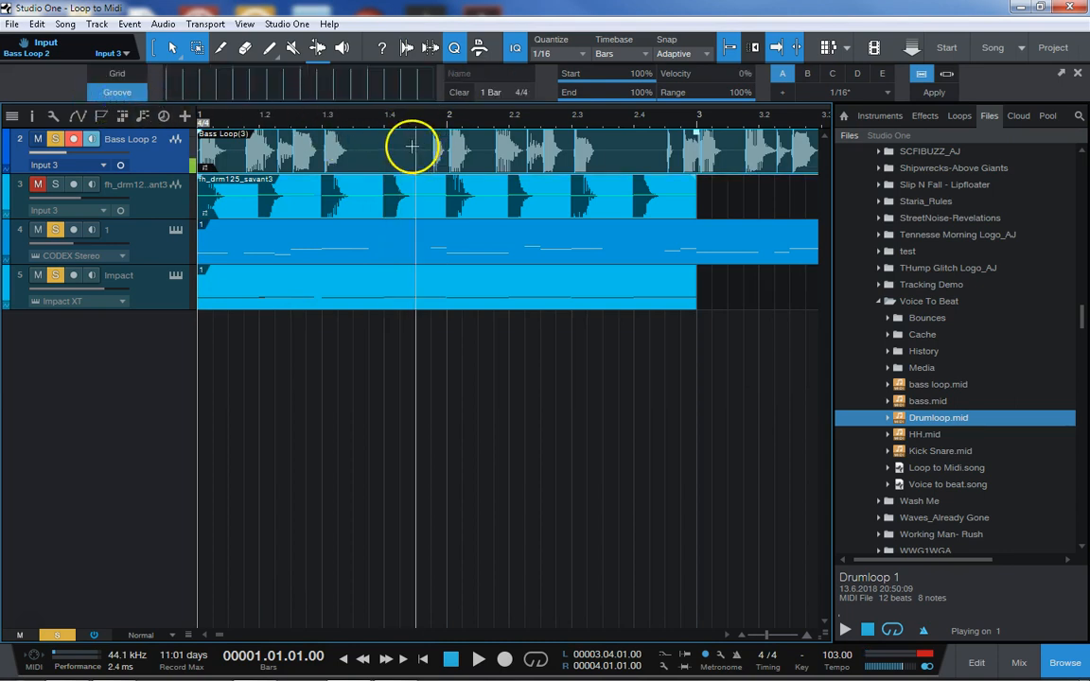
drag(358, 163, 345, 90)
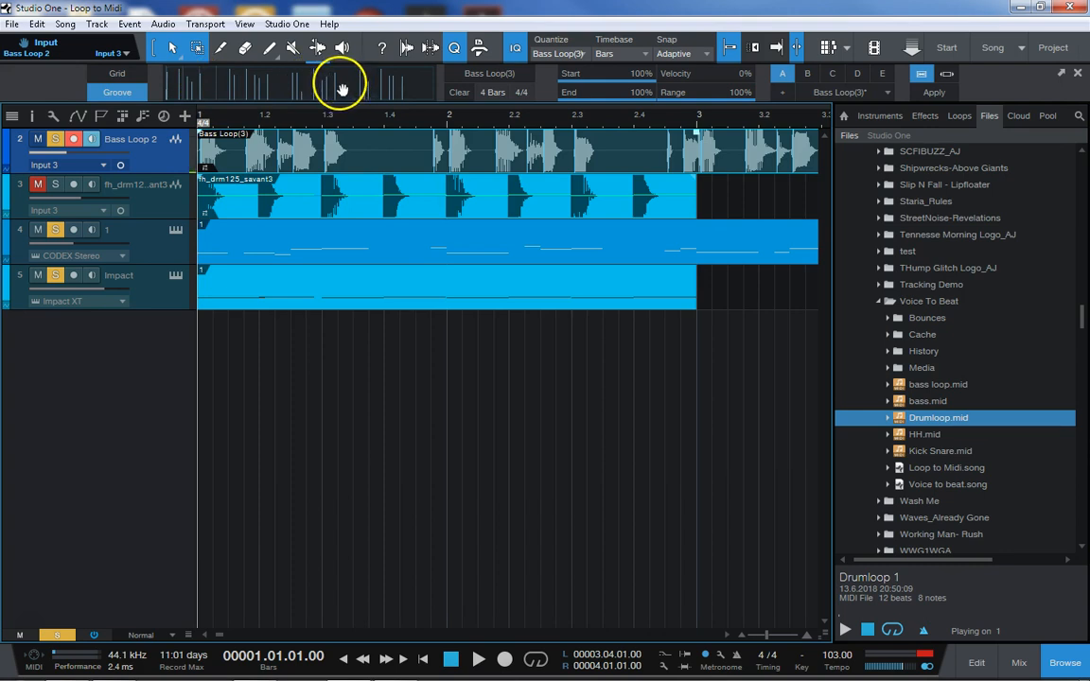
click(284, 257)
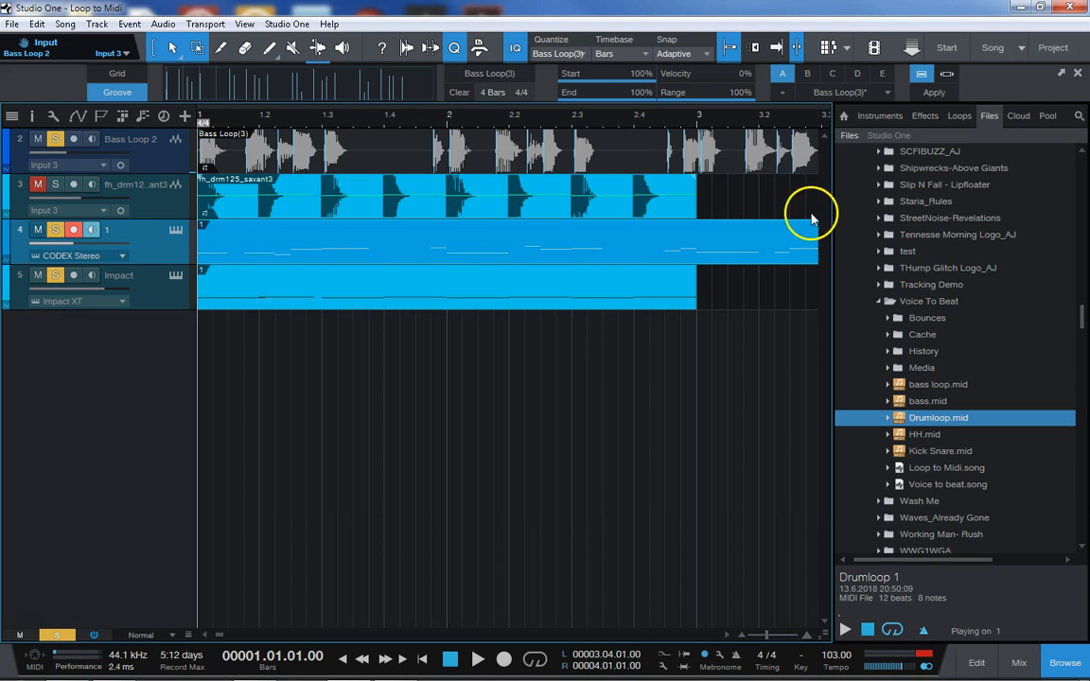
click(922, 94)
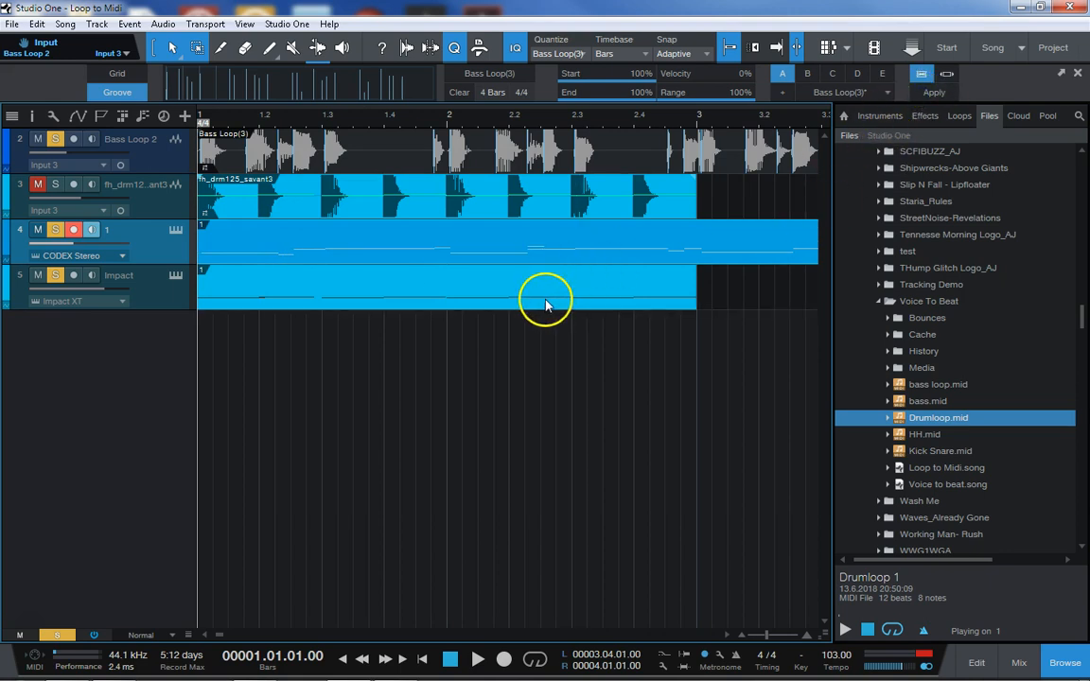
Try applying the Bass Loop(3) groove to the Impact drum part, audition it, and undo the quantize
click(545, 305)
click(706, 267)
click(939, 86)
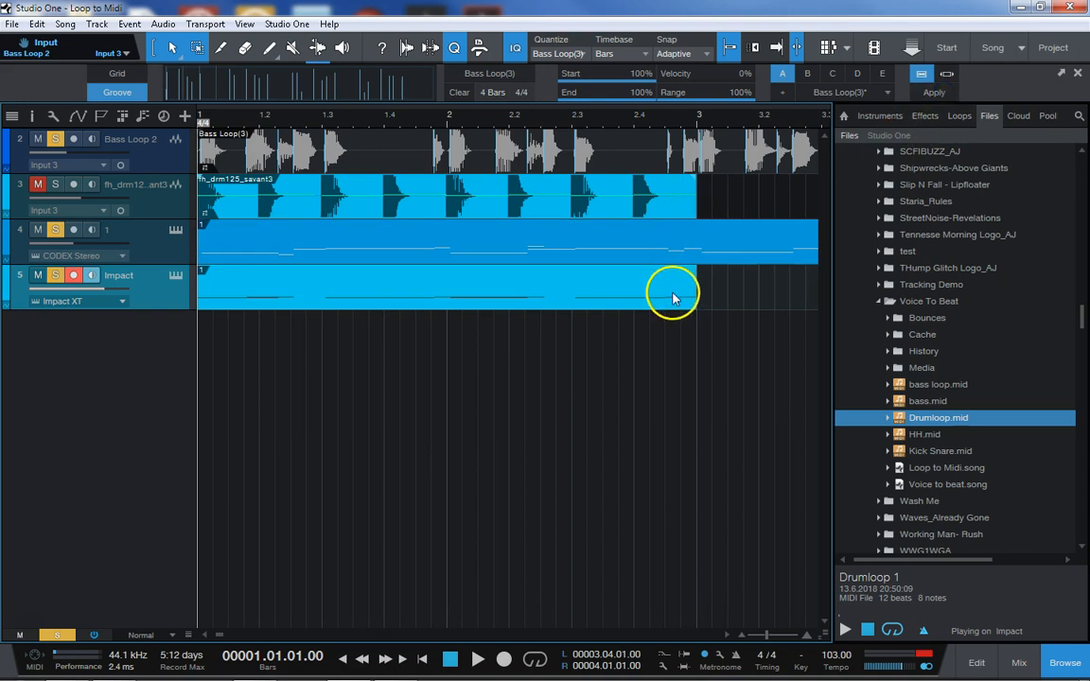
key(space)
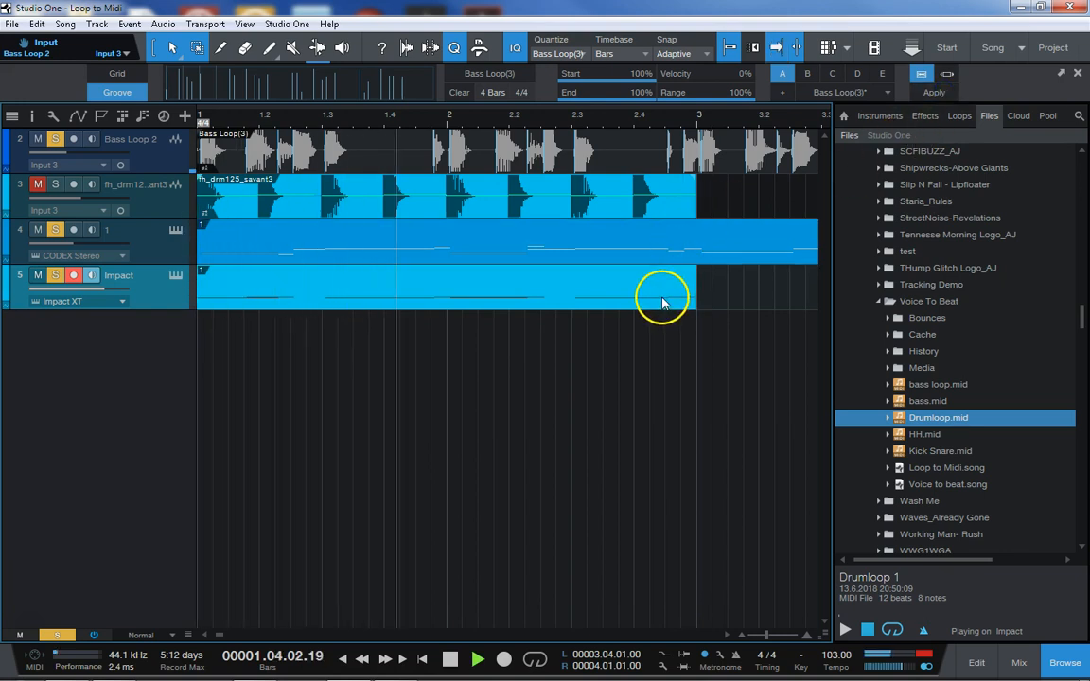
click(643, 304)
key(q)
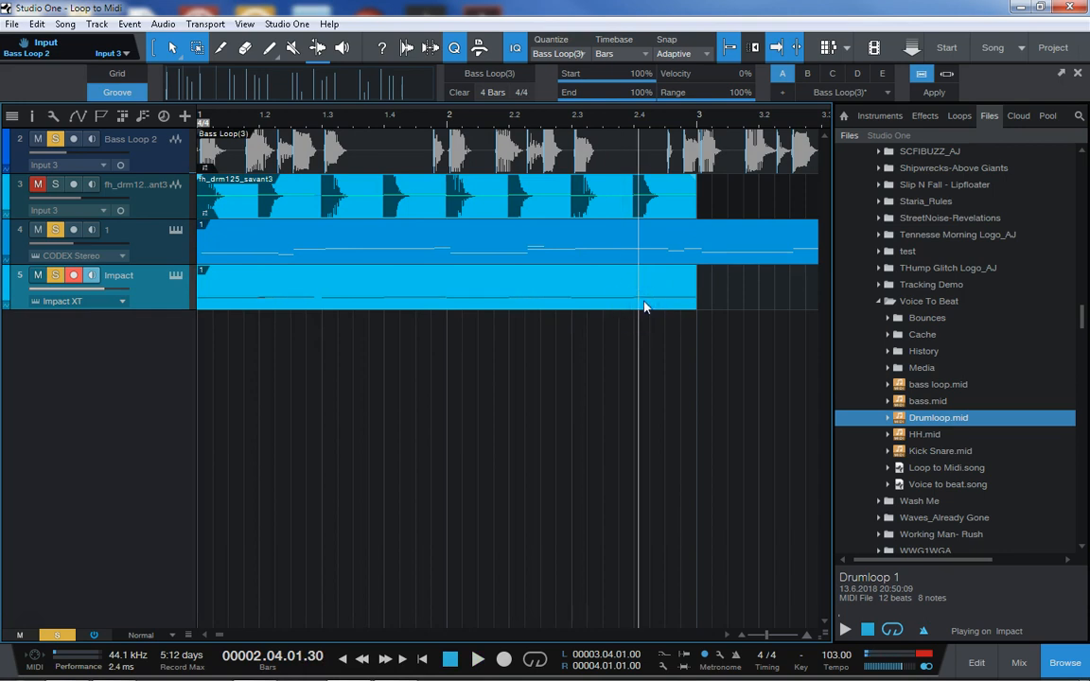
Play the groove-quantized bass part with the drums from the start of the song
key(comma)
key(space)
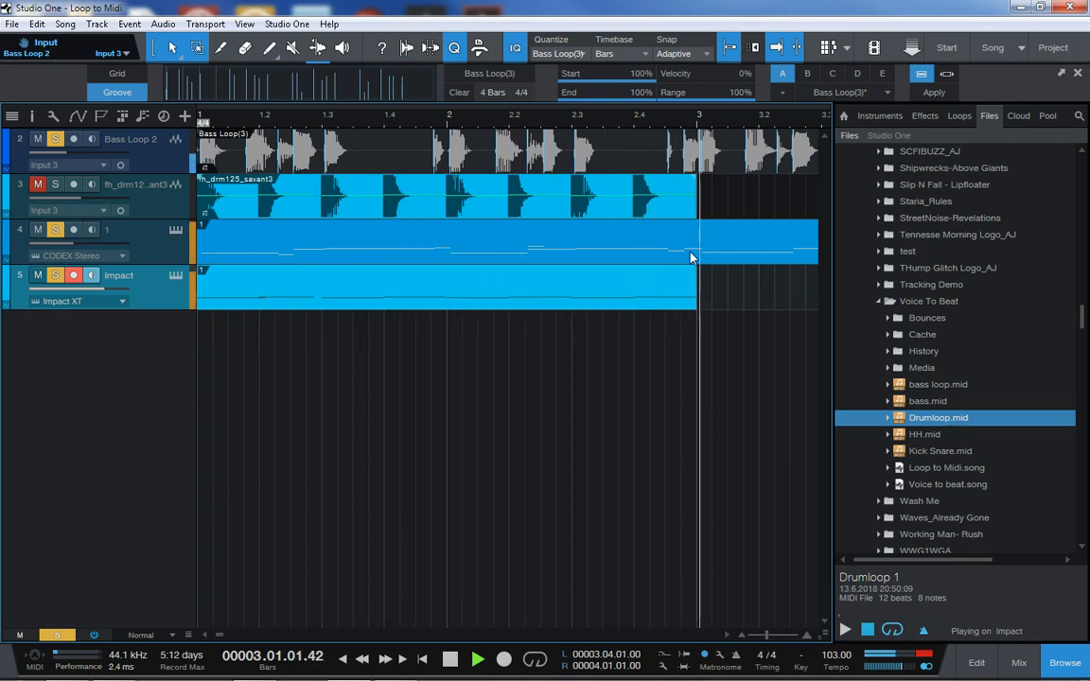
key(comma)
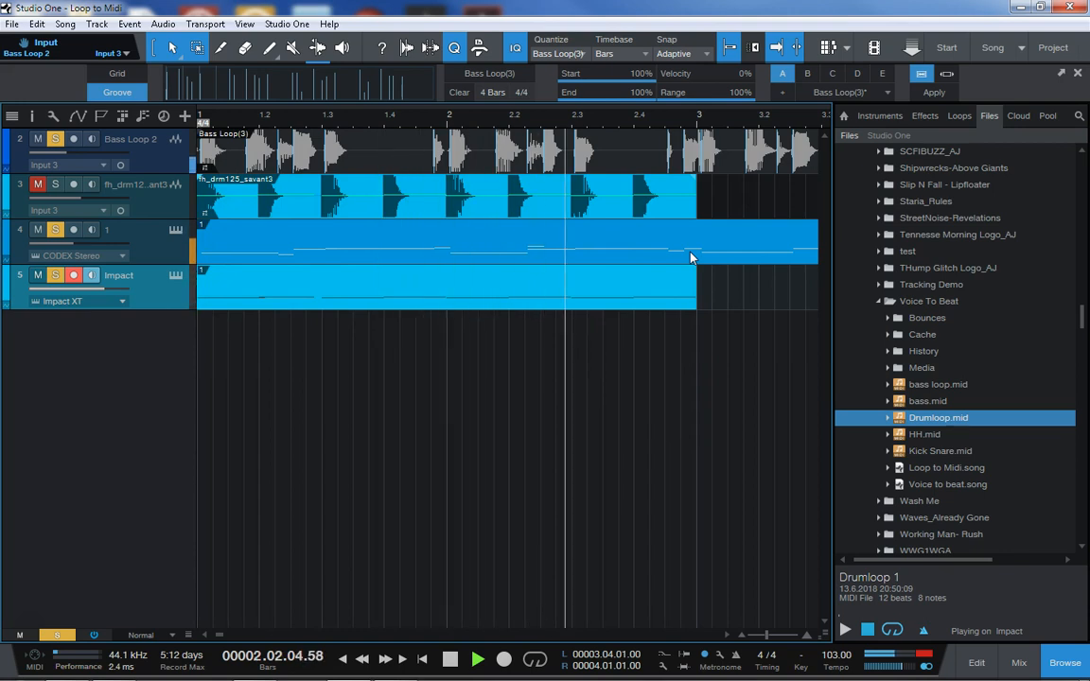
key(space)
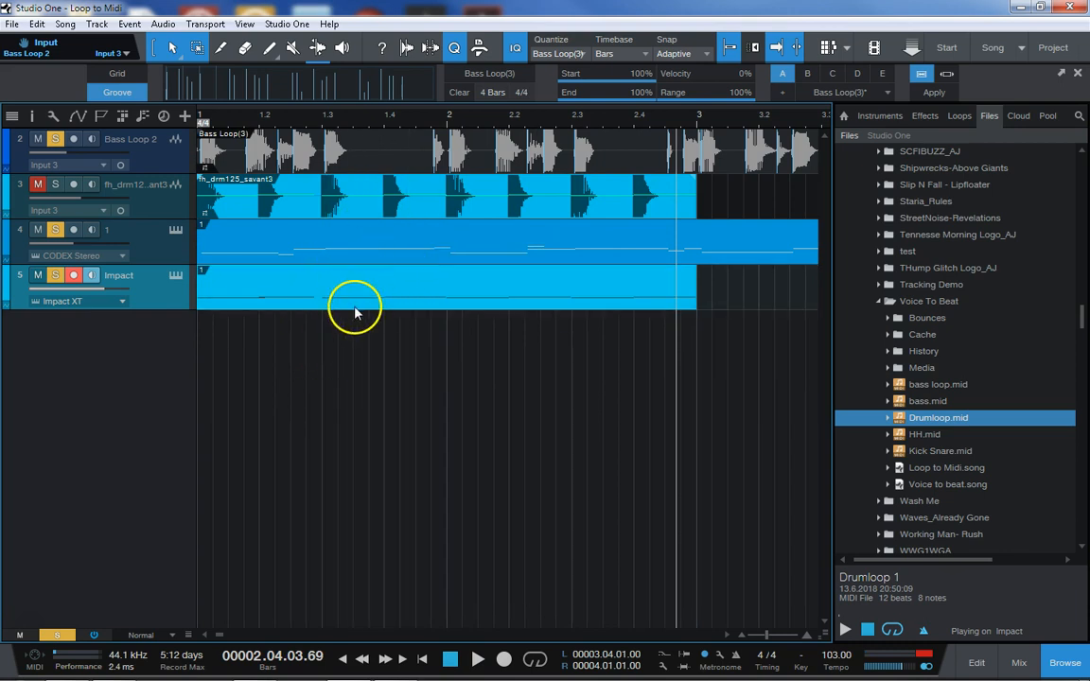
Examine the timing and velocities of the groove-quantized bass notes in the note editor
double_click(316, 252)
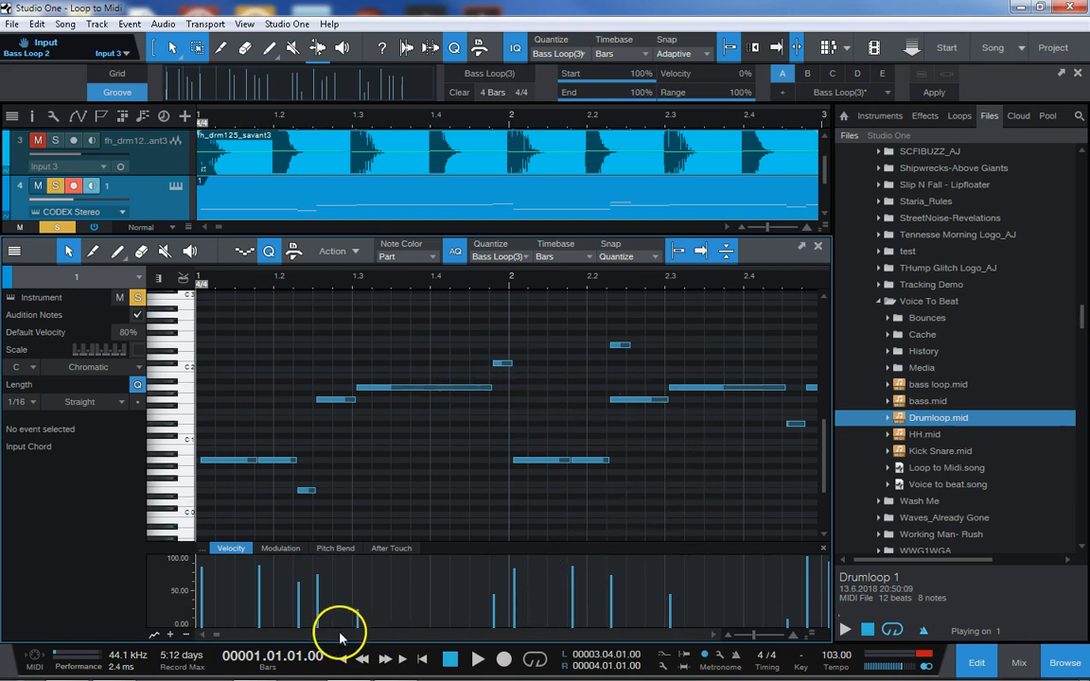
drag(217, 636, 200, 633)
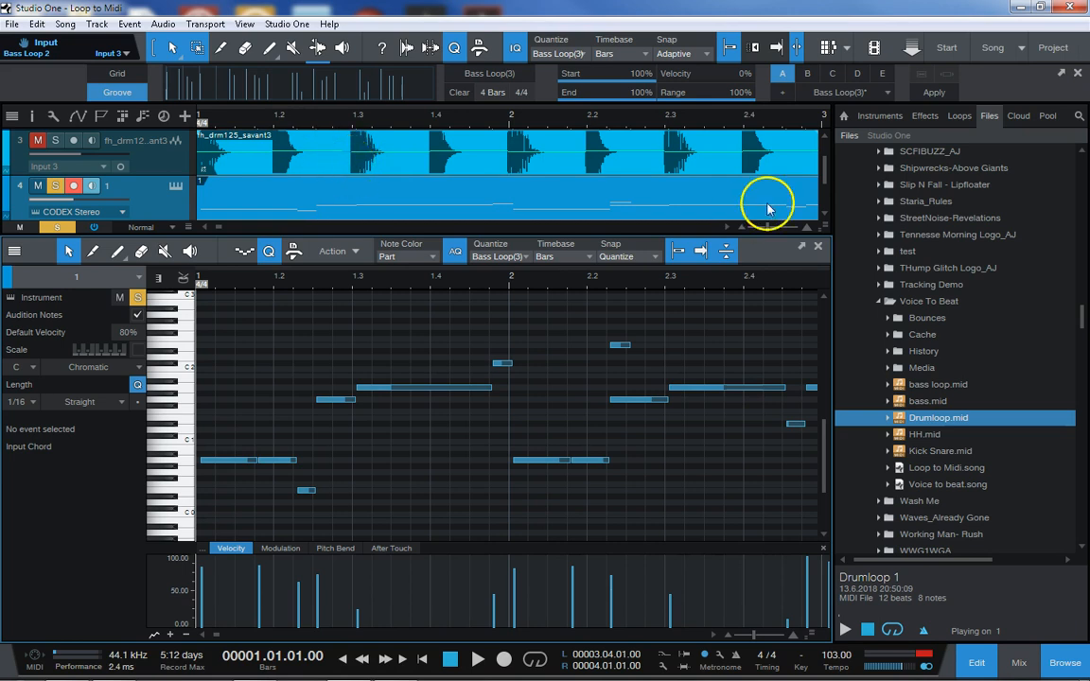
click(819, 246)
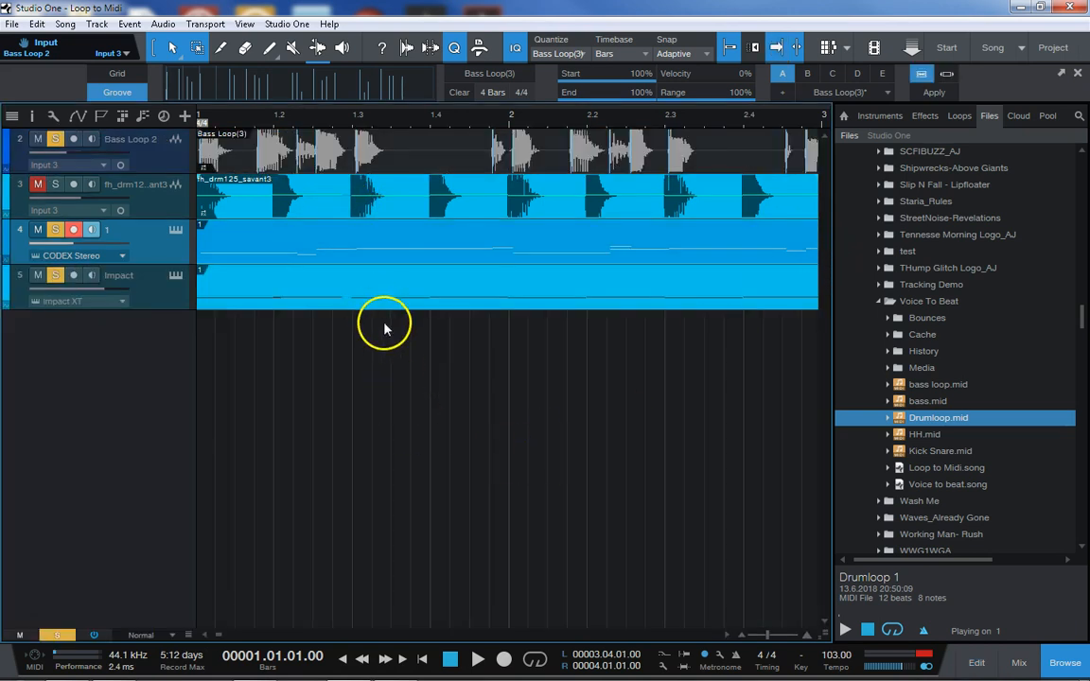
Try transposing the first A 0 bass note up and back down in semitones, and close the note editor
double_click(415, 255)
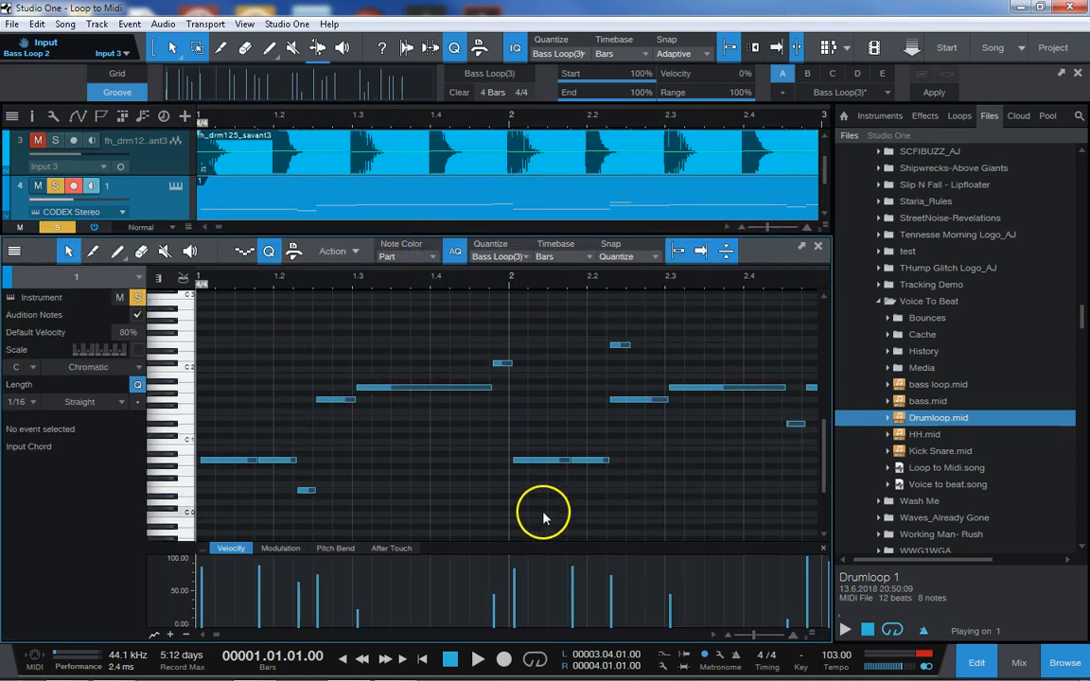
key(ctrl+a)
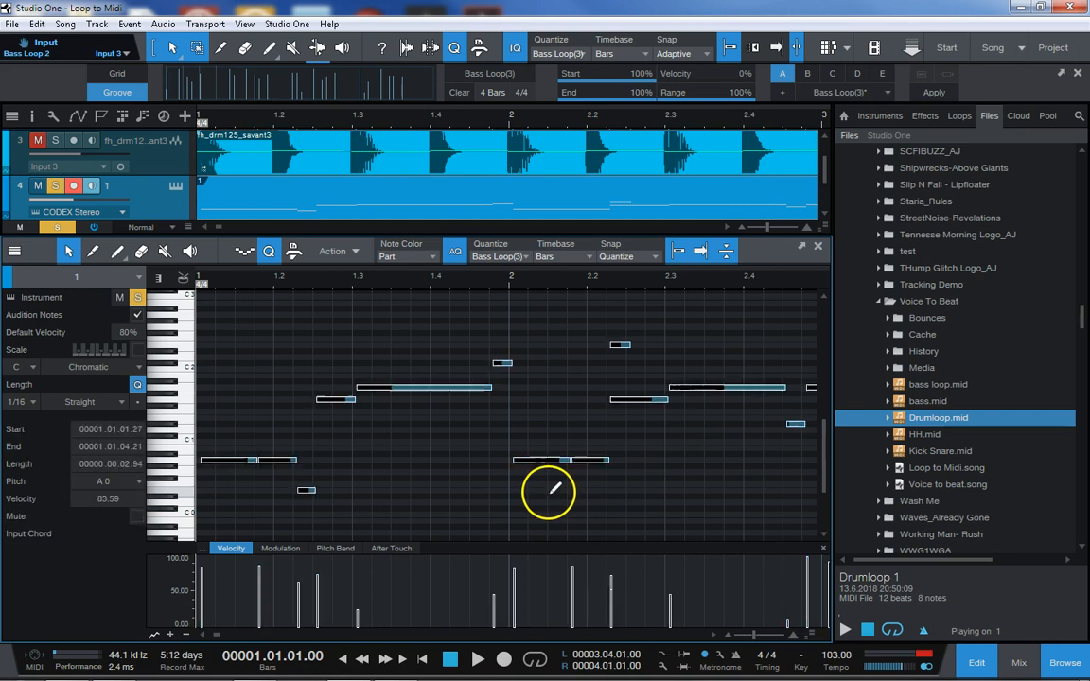
click(245, 462)
key(Up)
key(Up)
key(Up)
key(Up)
key(Up)
key(Up)
key(Up)
key(Down)
key(Down)
key(Down)
key(Down)
key(Down)
key(Down)
key(Down)
key(Down)
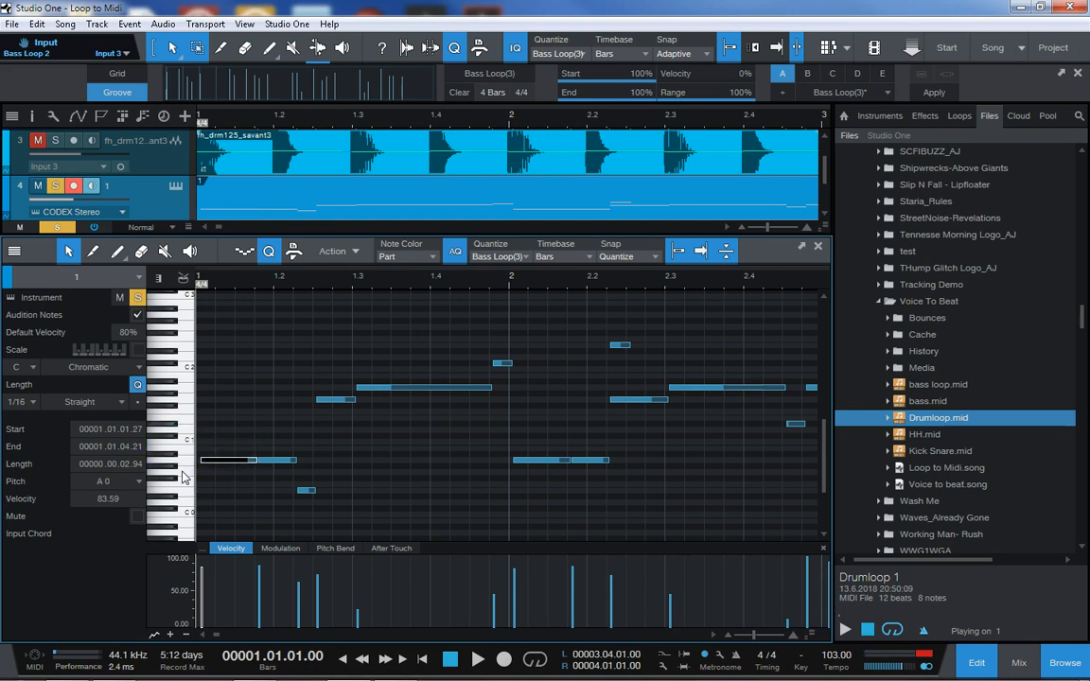
click(821, 246)
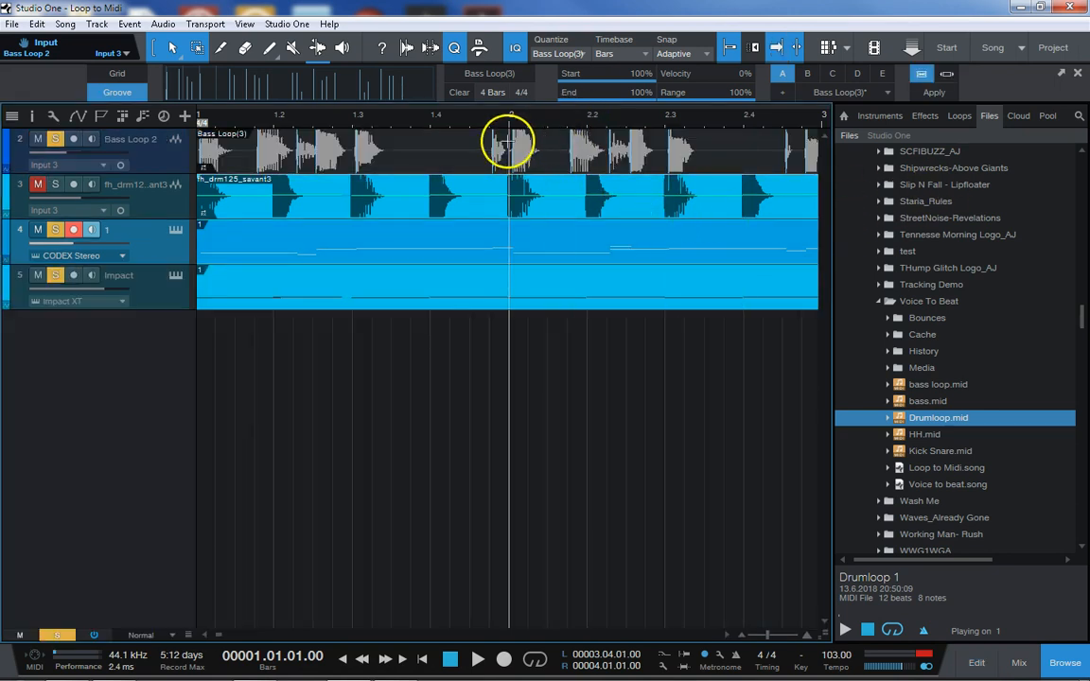